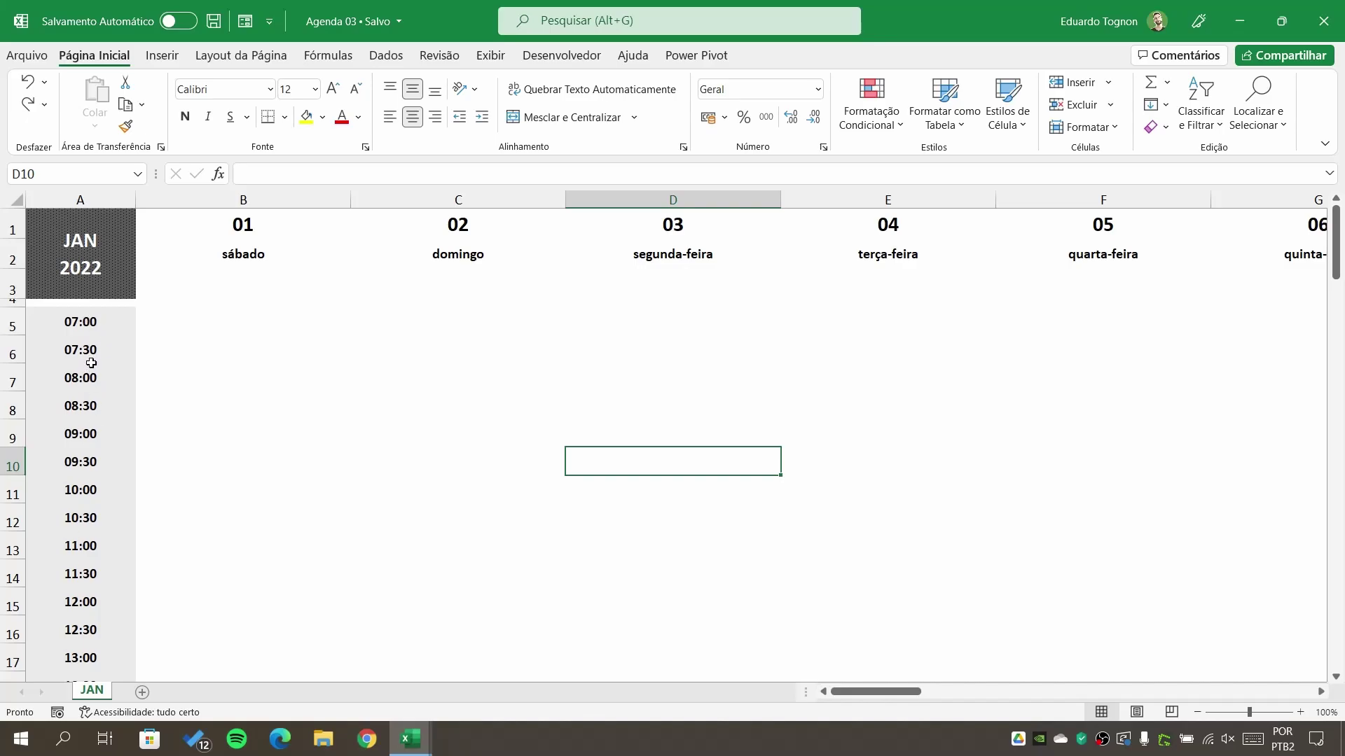
# Inspect the 07:00 row in the Agenda 03 sheet, selecting it from B5 to F5
pyautogui.scroll(-6, 99, 525)
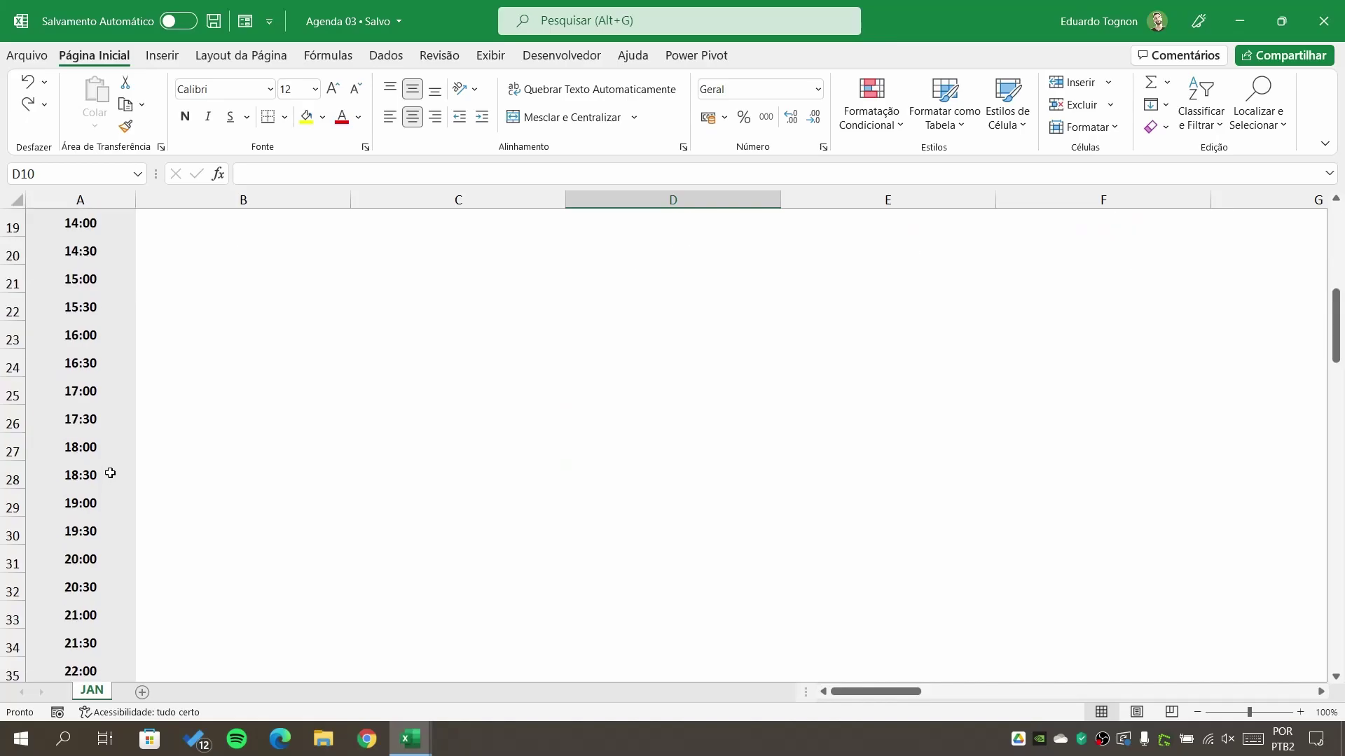
pyautogui.scroll(-4, 108, 468)
pyautogui.scroll(-5, 108, 455)
pyautogui.scroll(-5, 109, 441)
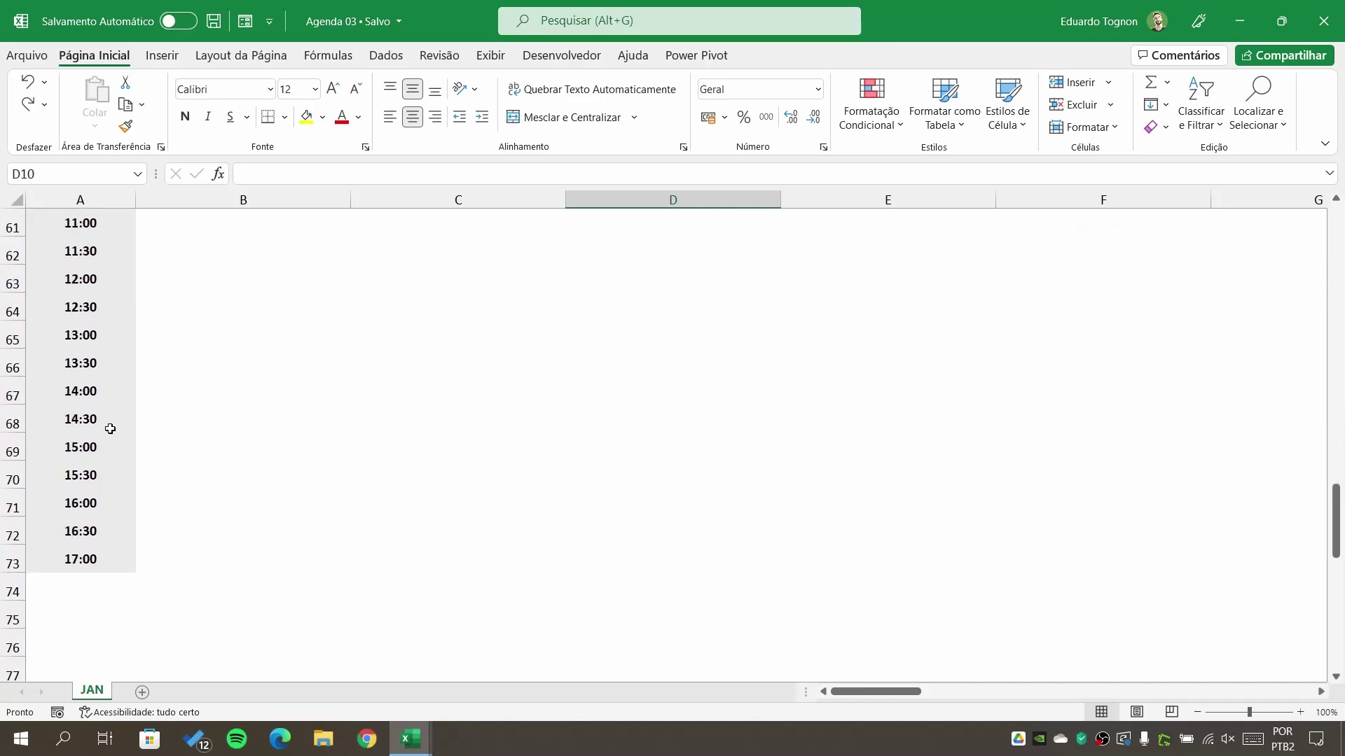
pyautogui.scroll(9, 110, 429)
pyautogui.scroll(11, 110, 429)
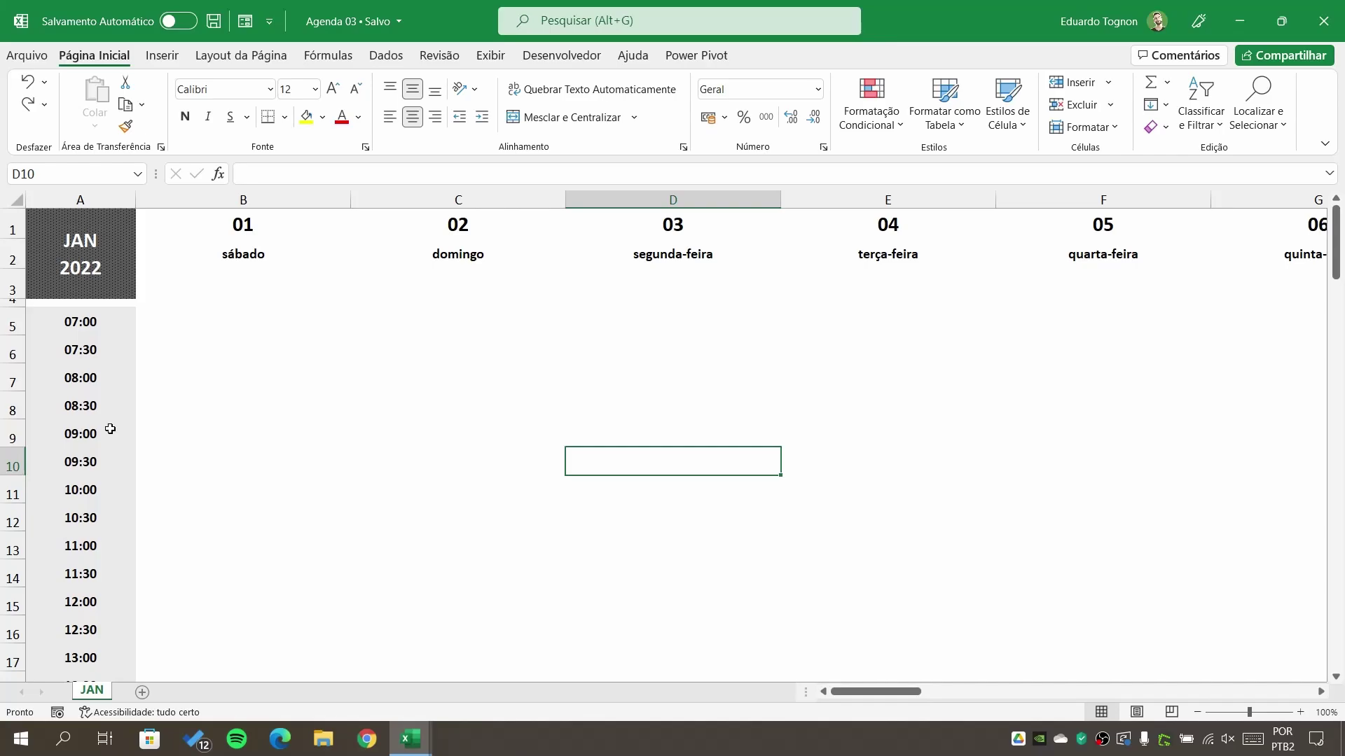
pyautogui.click(183, 324)
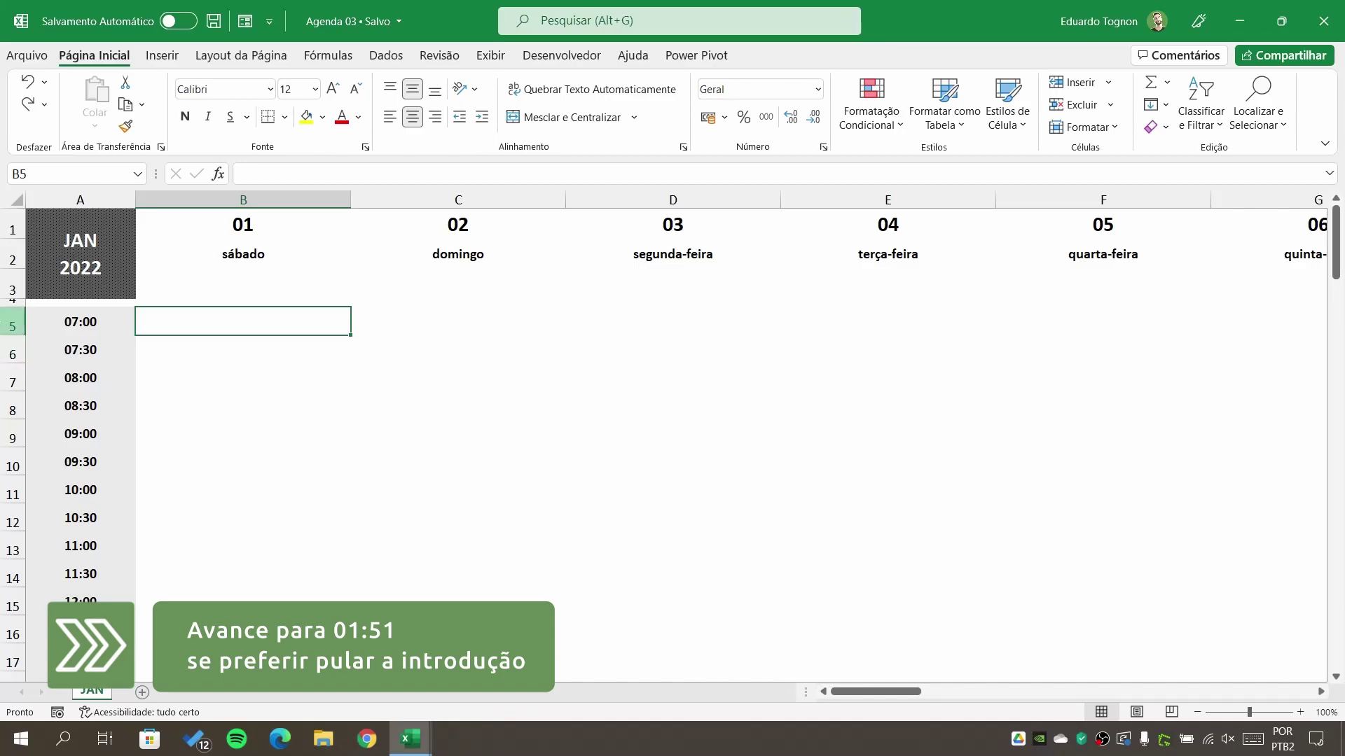
pyautogui.press('Left')
pyautogui.press('Down')
pyautogui.press('Down')
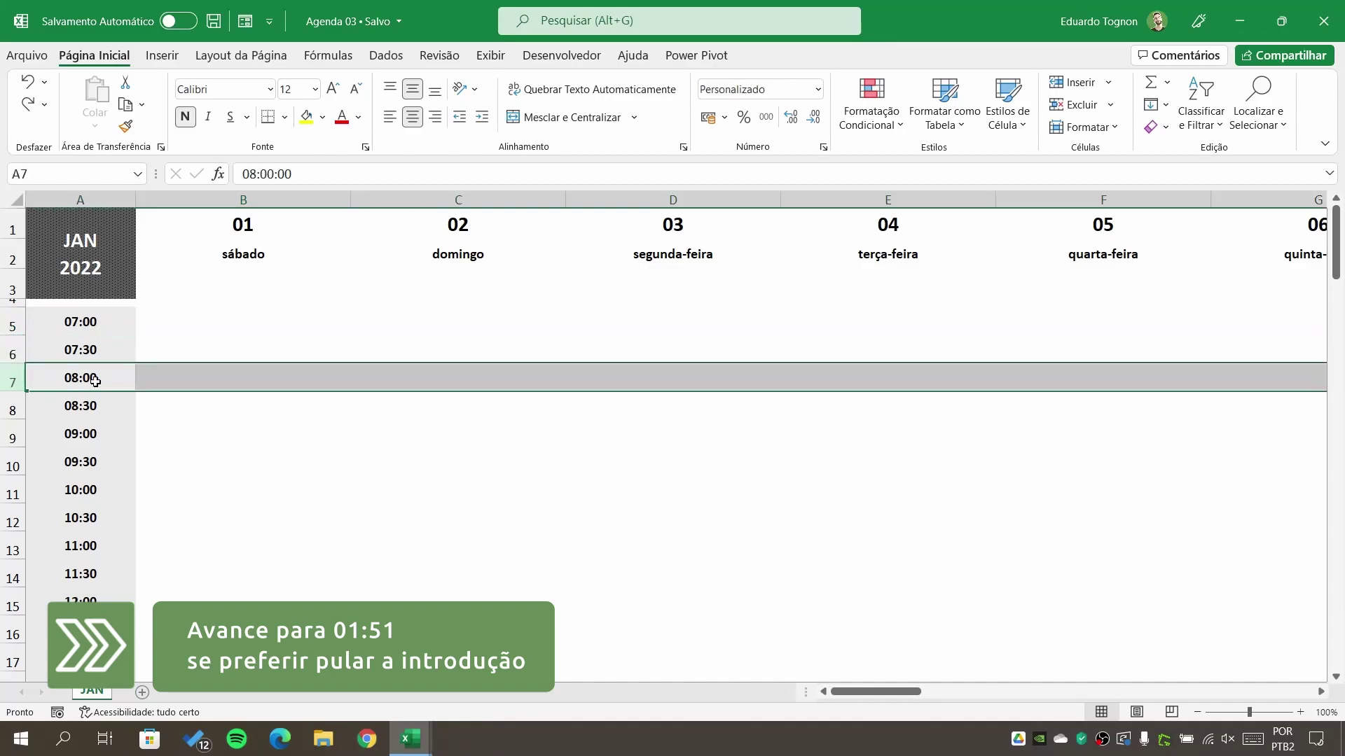
pyautogui.click(205, 311)
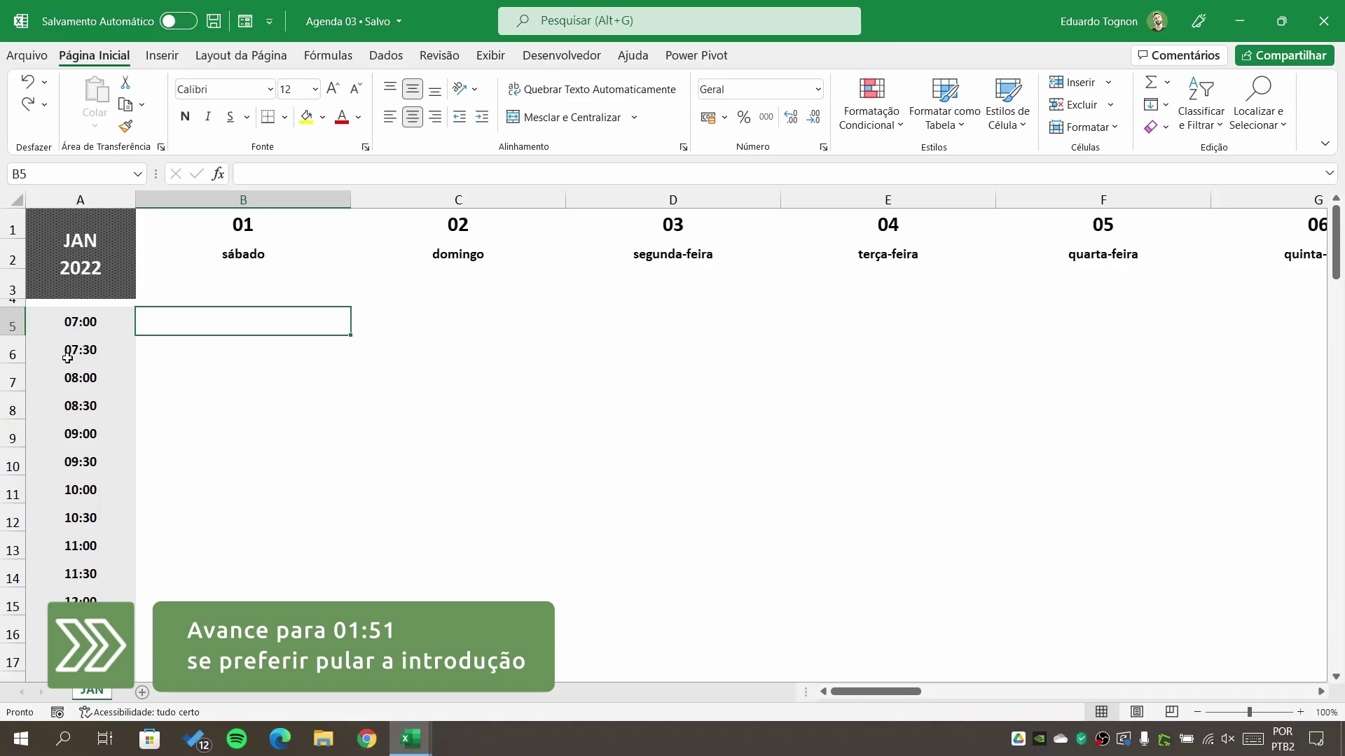
pyautogui.moveTo(174, 317)
pyautogui.mouseDown()
pyautogui.moveTo(907, 342)
pyautogui.moveTo(1210, 330)
pyautogui.mouseUp()
pyautogui.click(751, 532)
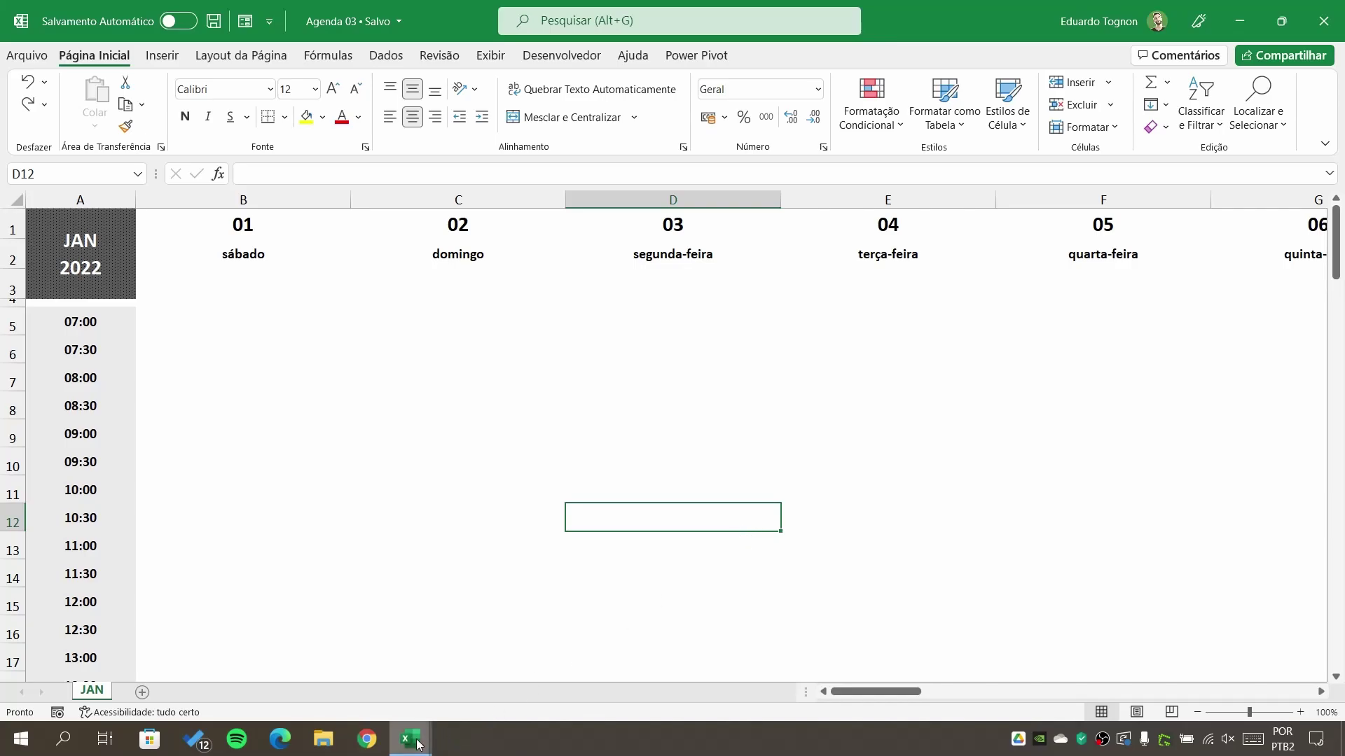
# In Agenda 2022, enter 7:30 in A6 and fill the half-hour times down to A18
pyautogui.moveTo(410, 739)
pyautogui.click(513, 639)
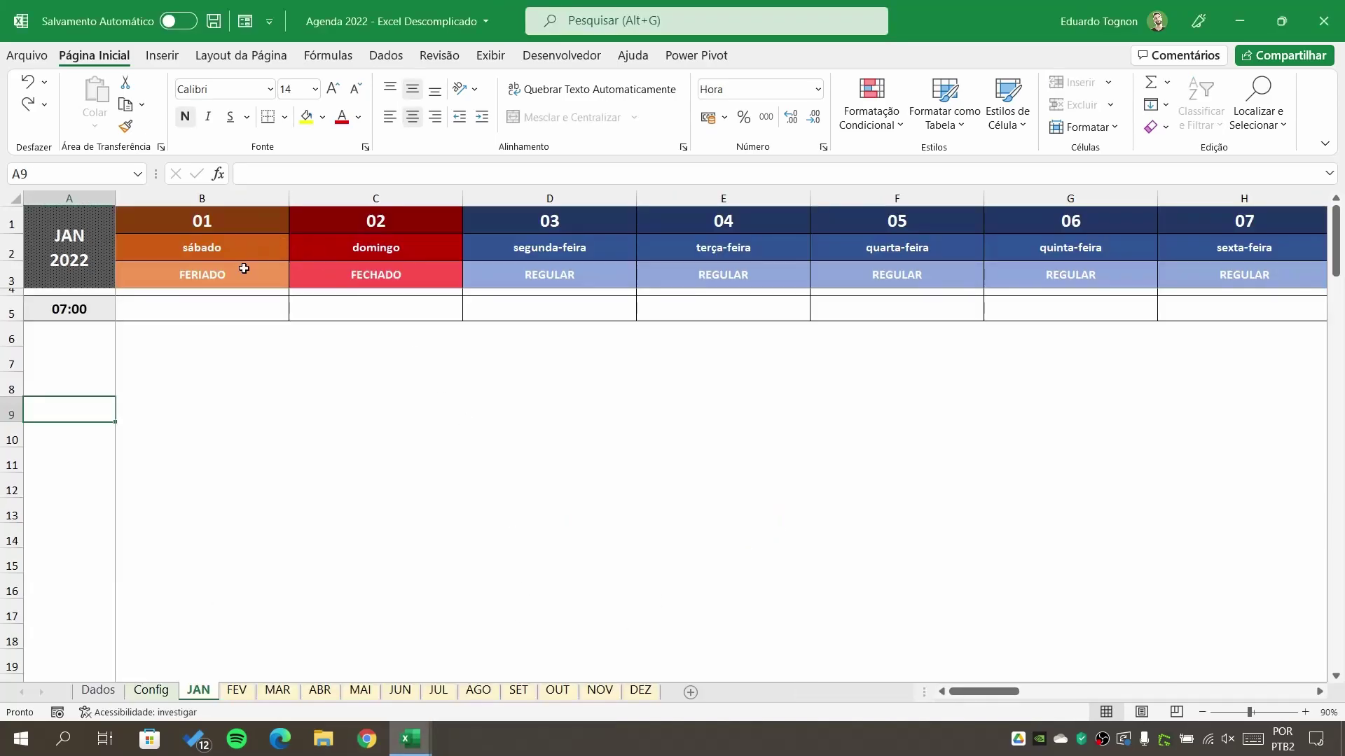
pyautogui.doubleClick(78, 334)
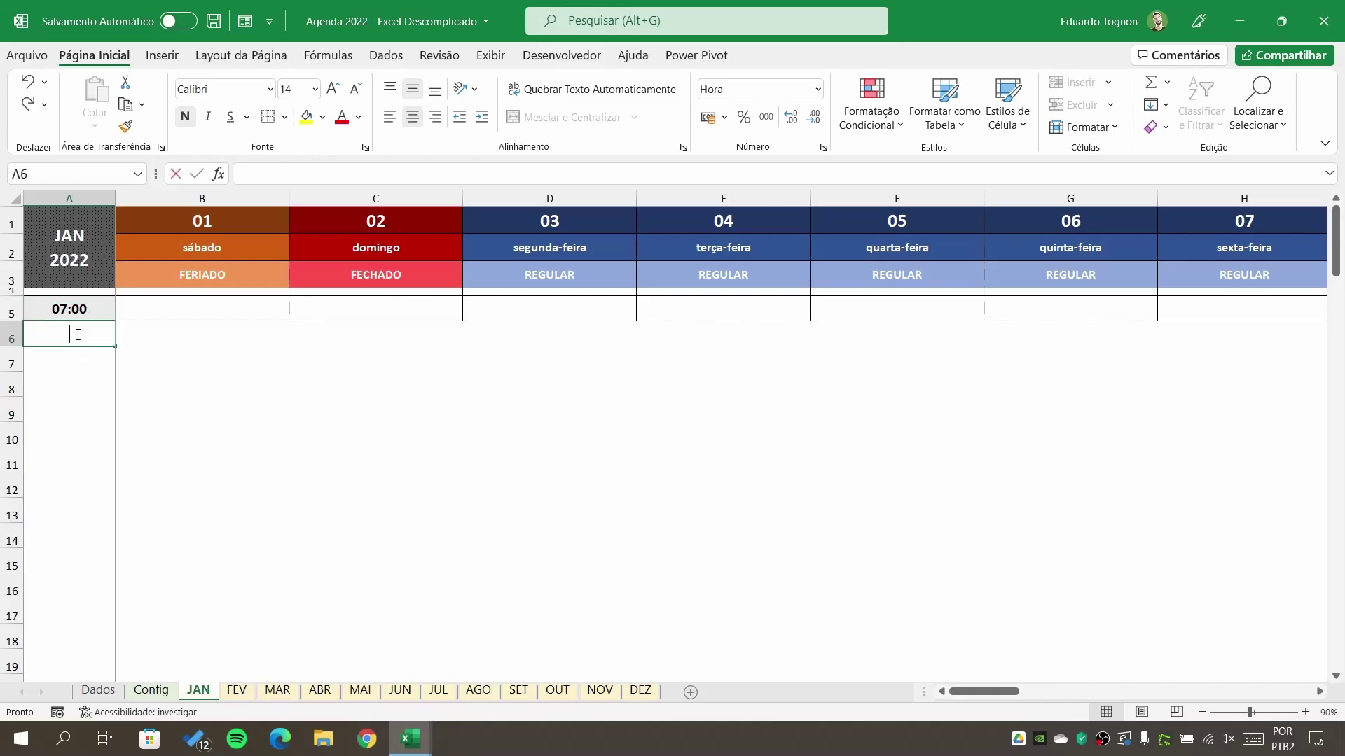
pyautogui.write('7:30')
pyautogui.press('Return')
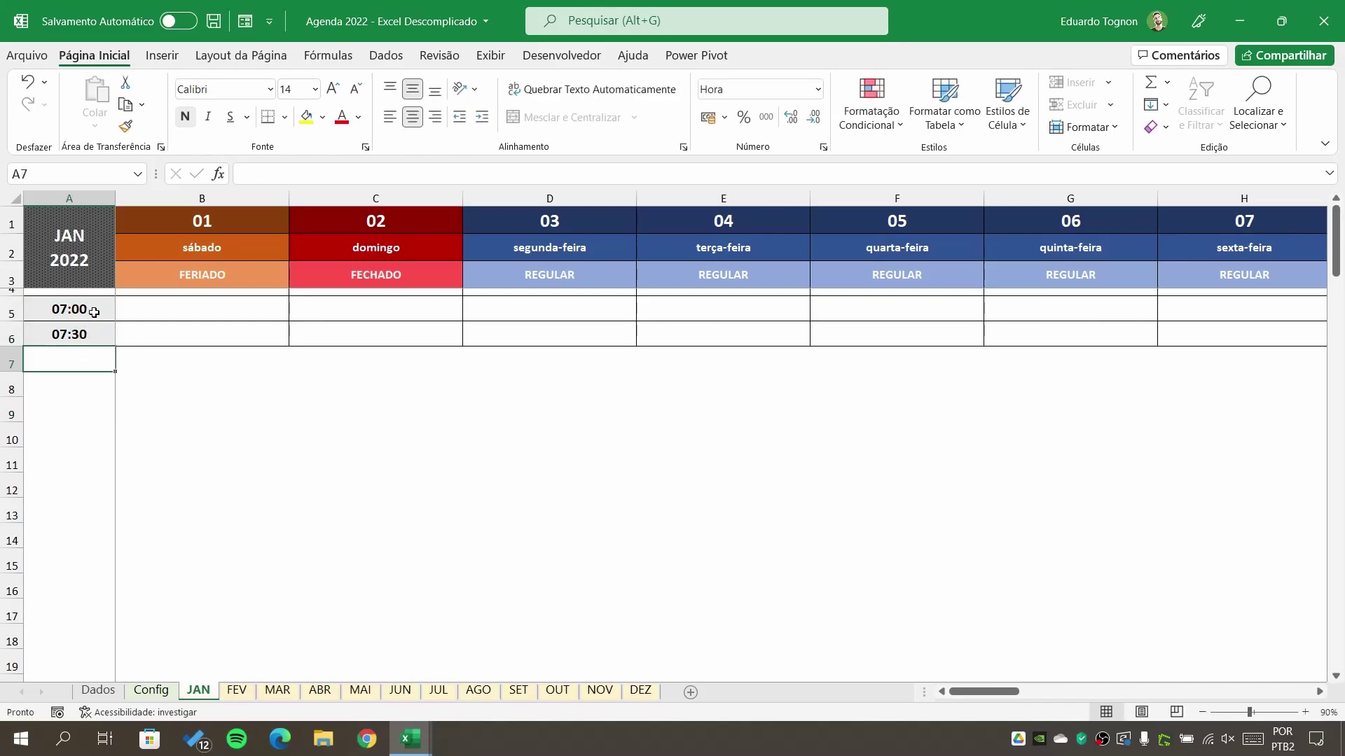
pyautogui.moveTo(94, 313); pyautogui.dragTo(63, 646)
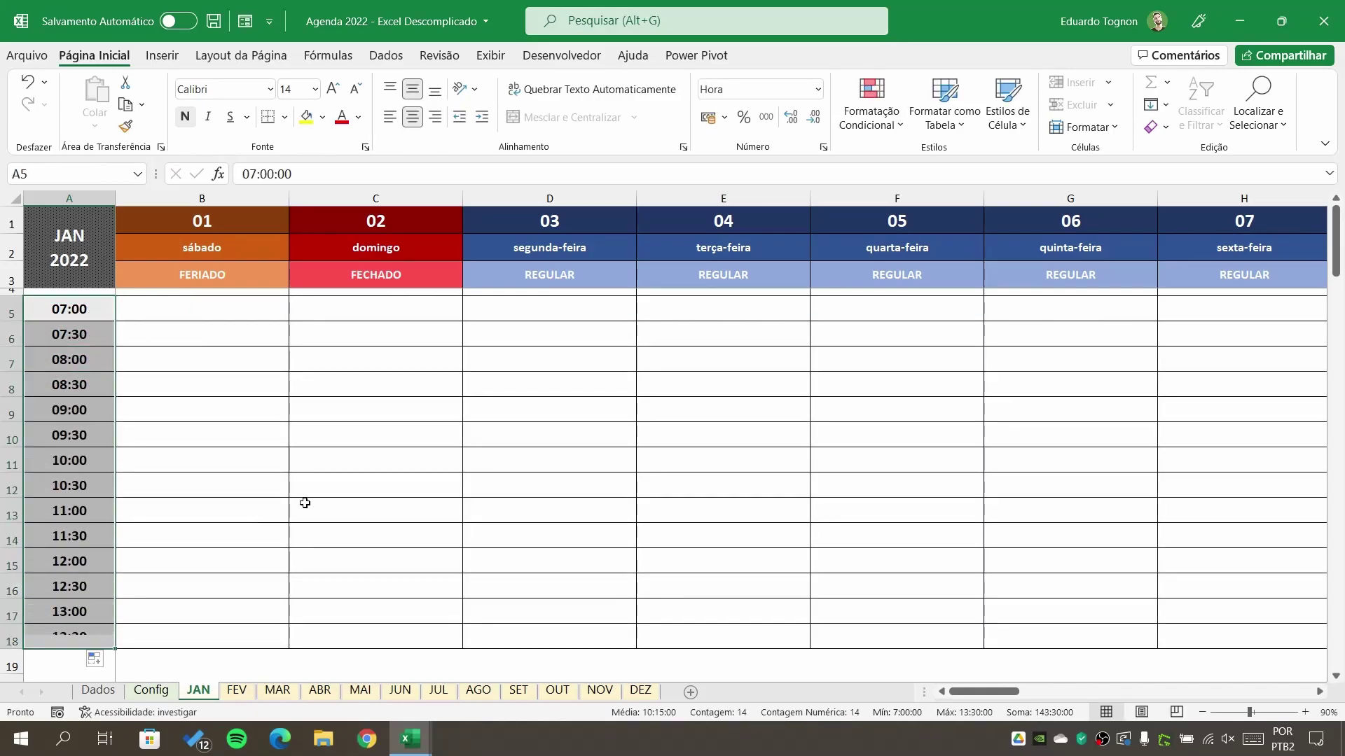
pyautogui.click(130, 392)
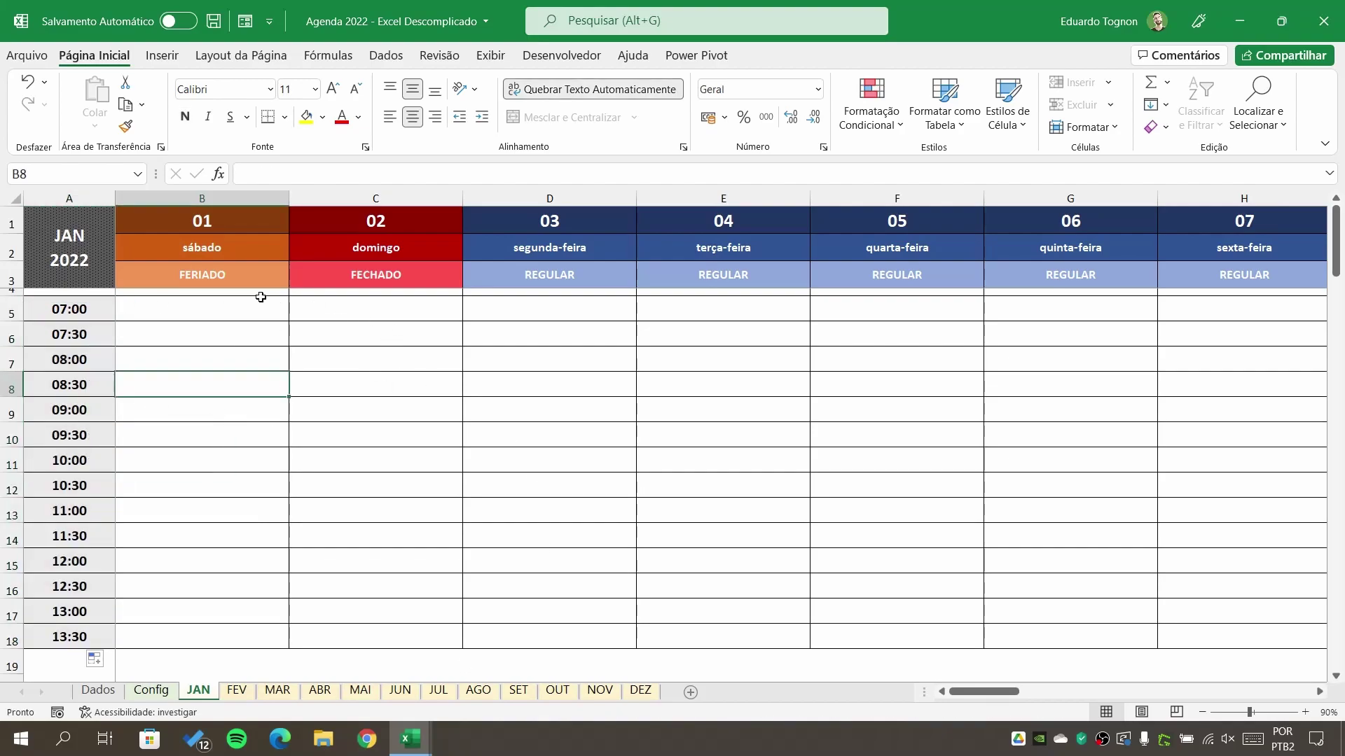
# Set day 02 to FÉRIAS and choose Coluna completa highlighting on the Config sheet
pyautogui.click(434, 269)
pyautogui.click(470, 279)
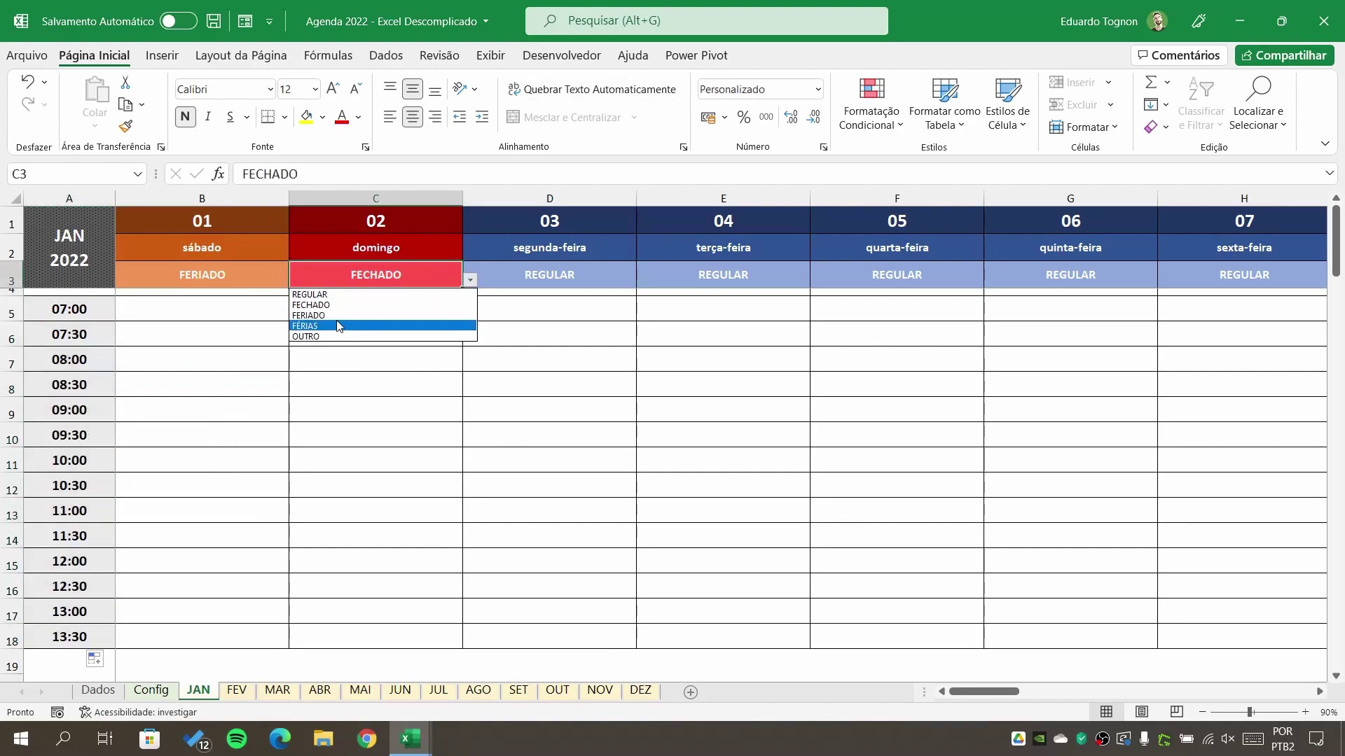
pyautogui.click(294, 324)
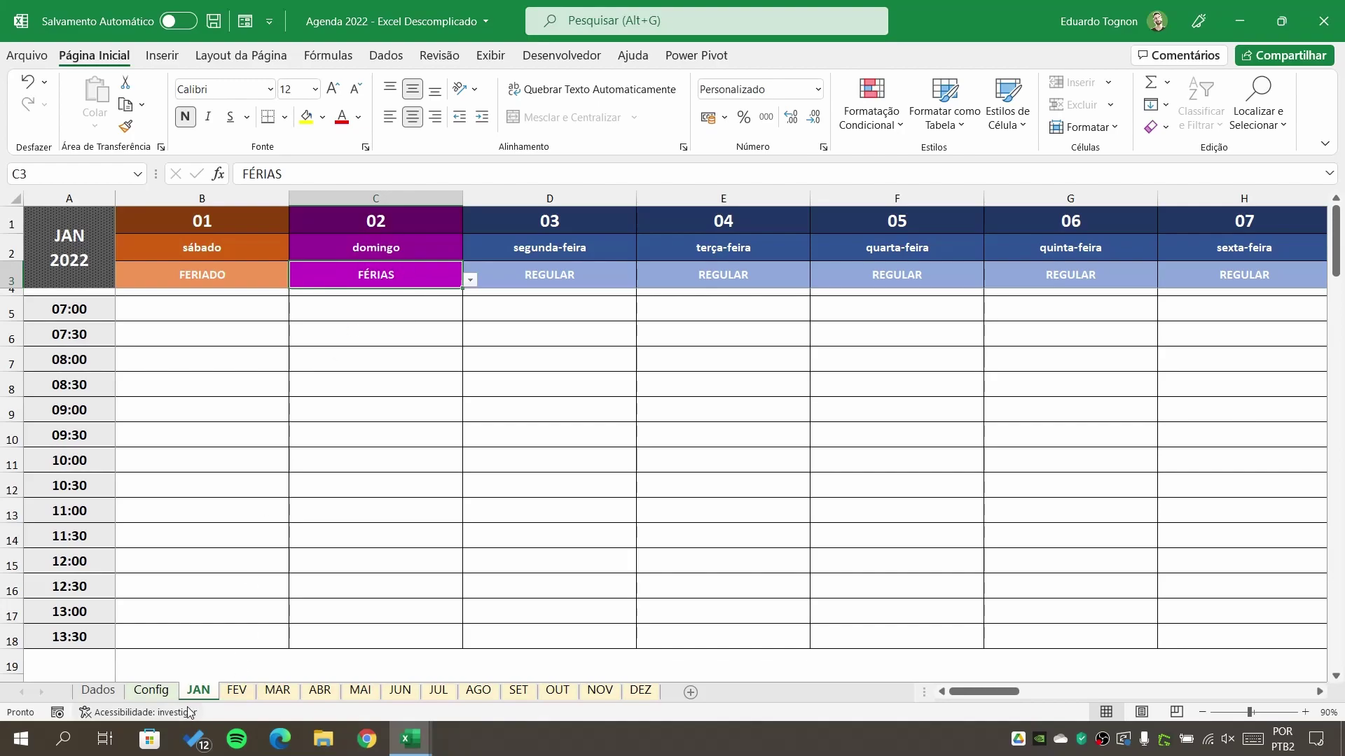
pyautogui.click(149, 692)
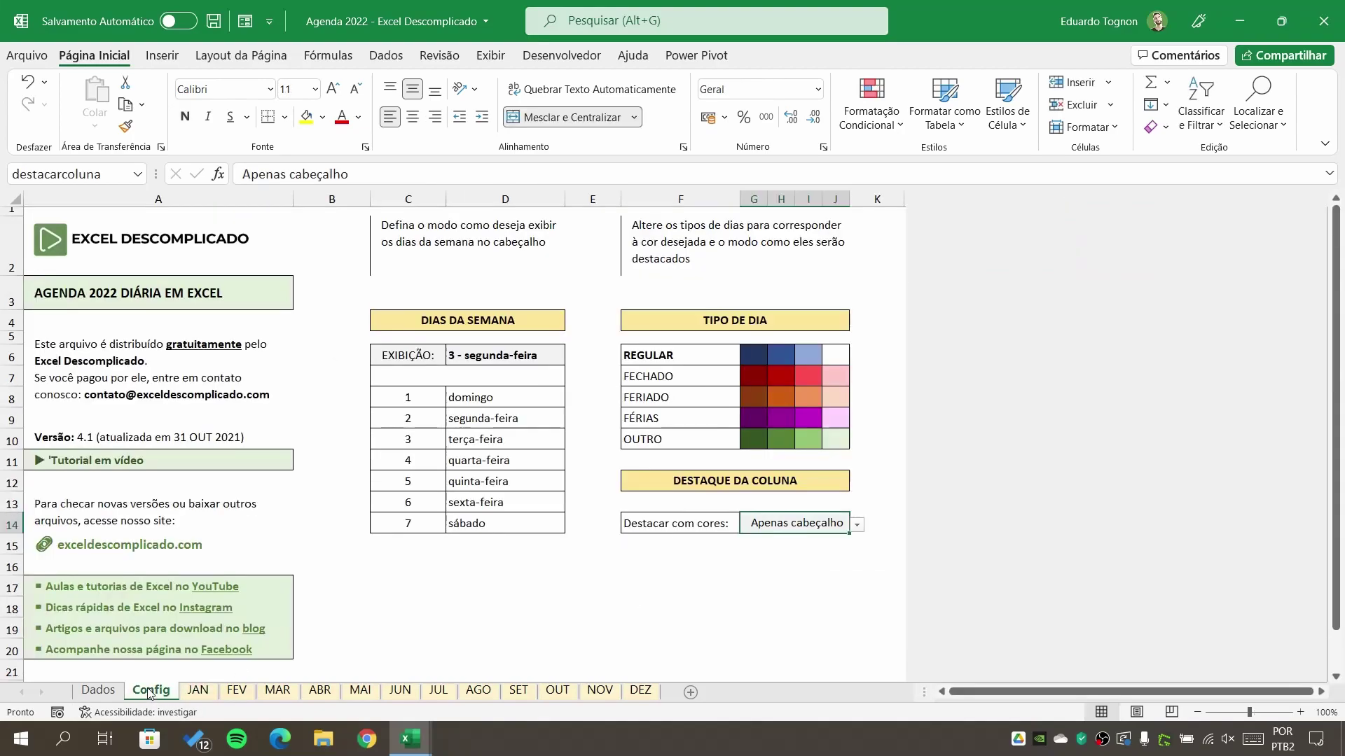
pyautogui.click(858, 526)
pyautogui.click(777, 555)
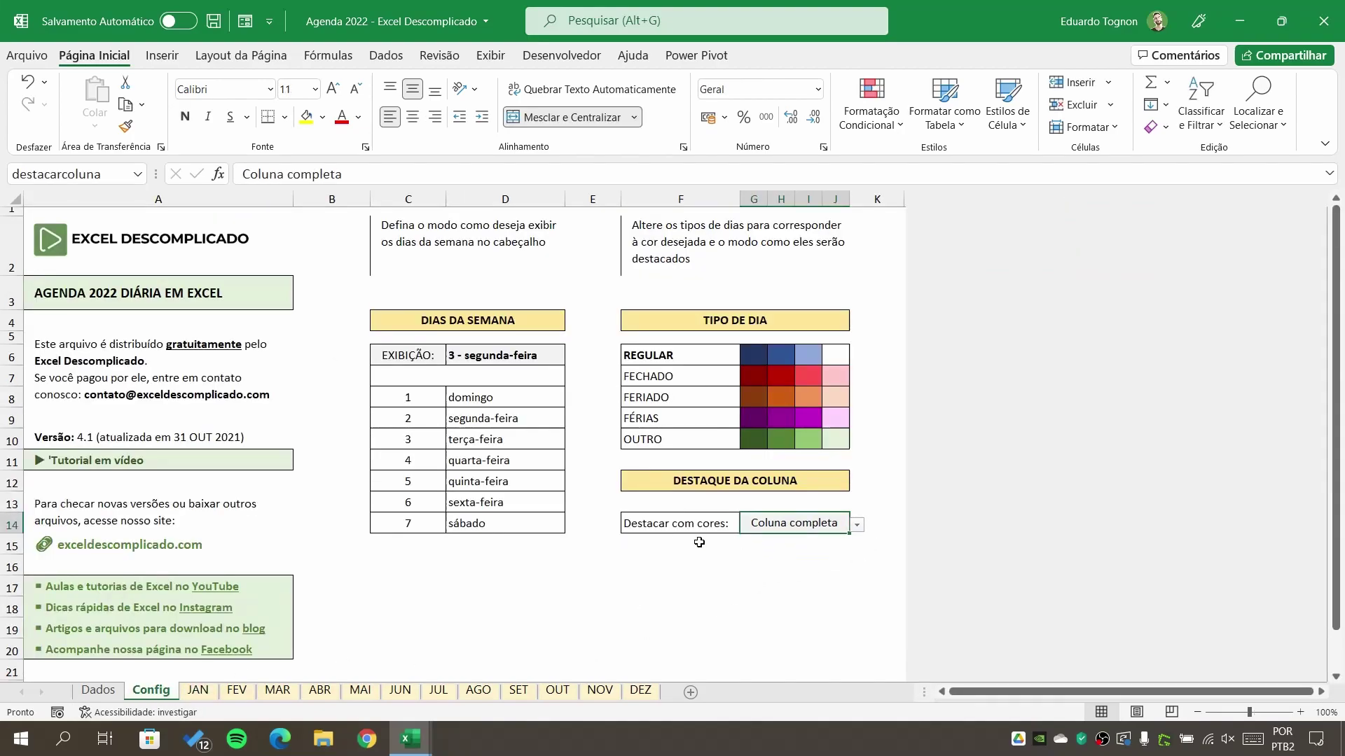
pyautogui.click(196, 691)
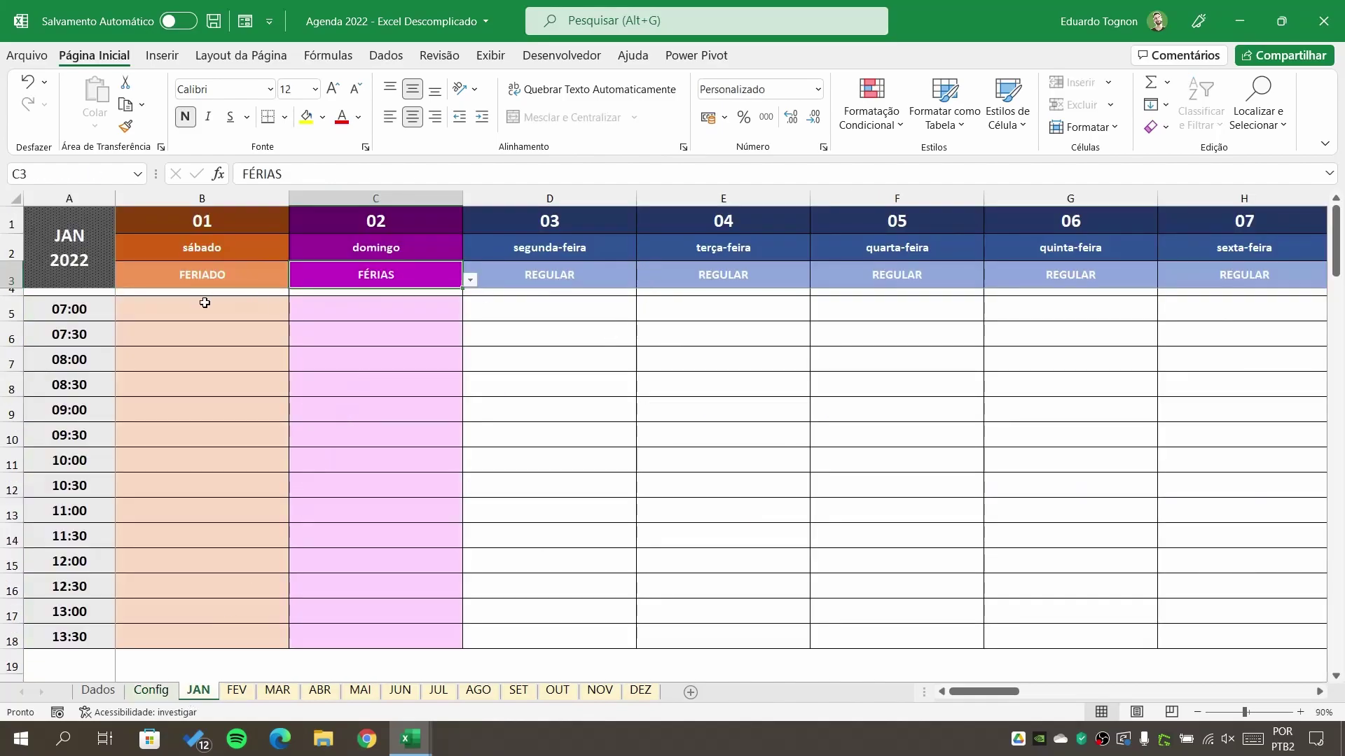
# Set day 01's type to OUTRO, trying FÉRIAS and FECHADO first
pyautogui.click(202, 280)
pyautogui.click(297, 279)
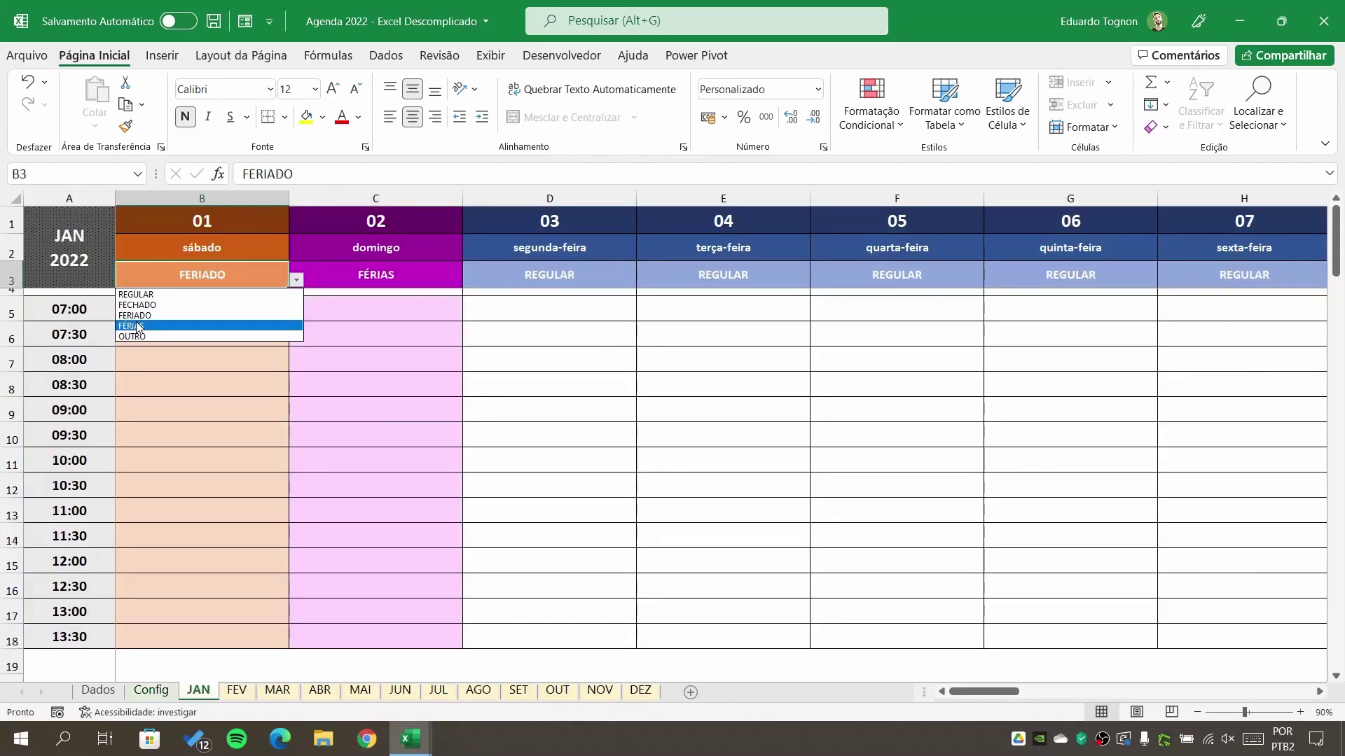
pyautogui.click(138, 326)
pyautogui.click(297, 280)
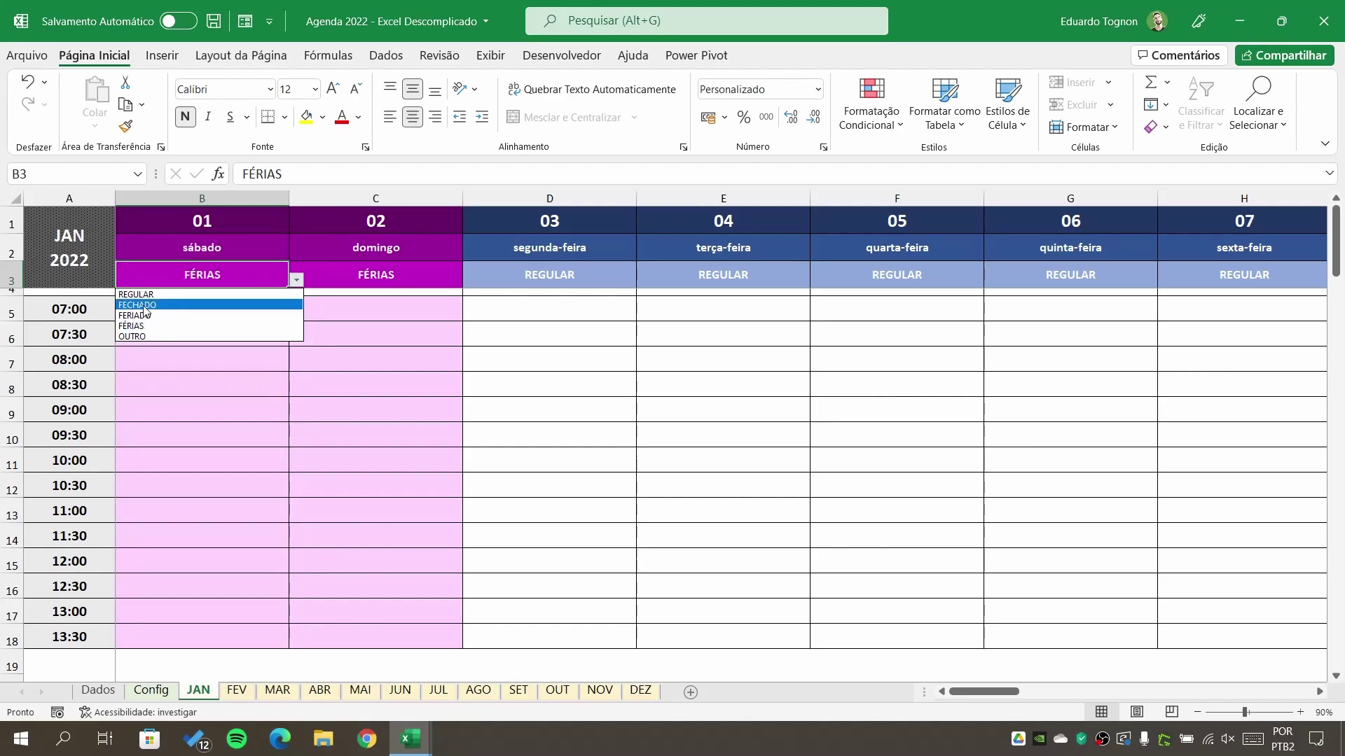
pyautogui.click(144, 306)
pyautogui.click(297, 280)
pyautogui.click(140, 338)
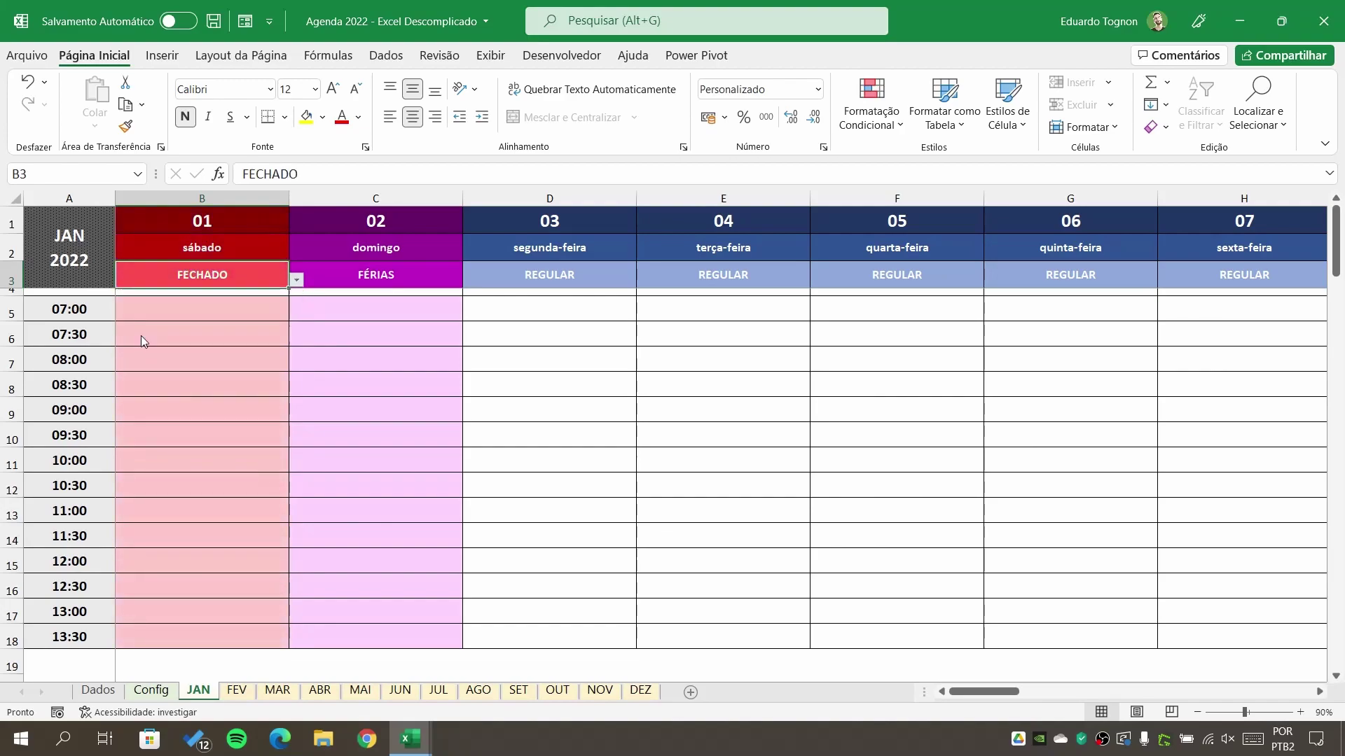
# Check the coloured day columns and set day 04 to FERIADO
pyautogui.moveTo(176, 309); pyautogui.dragTo(187, 628)
pyautogui.click(313, 462)
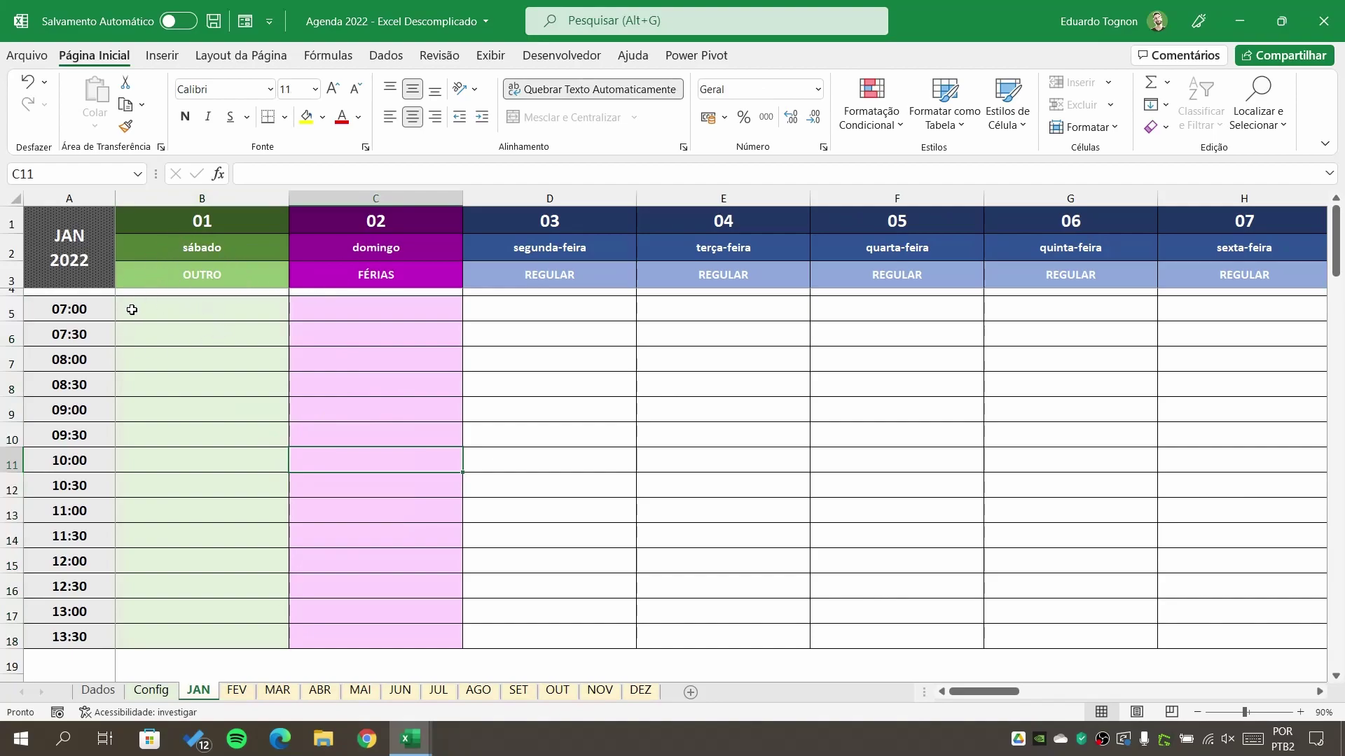
pyautogui.click(539, 300)
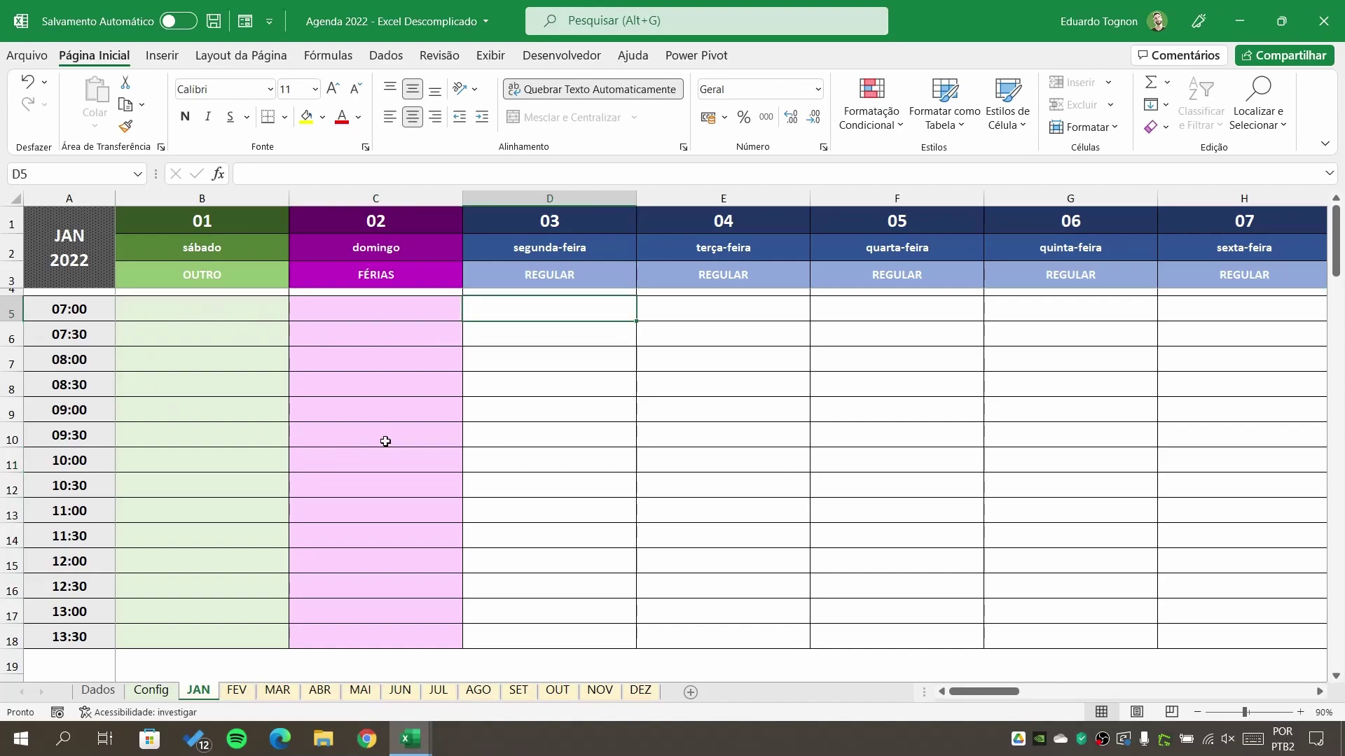
pyautogui.click(259, 277)
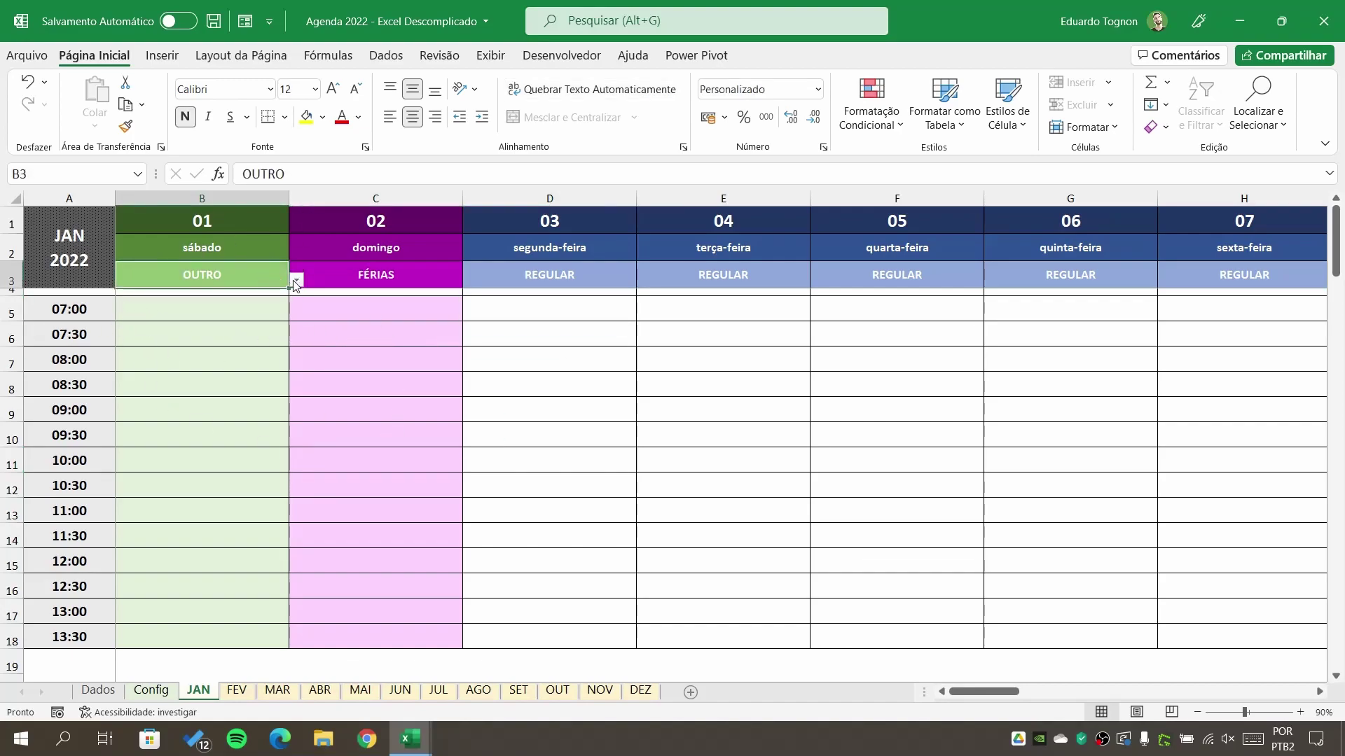
pyautogui.click(674, 270)
pyautogui.click(818, 279)
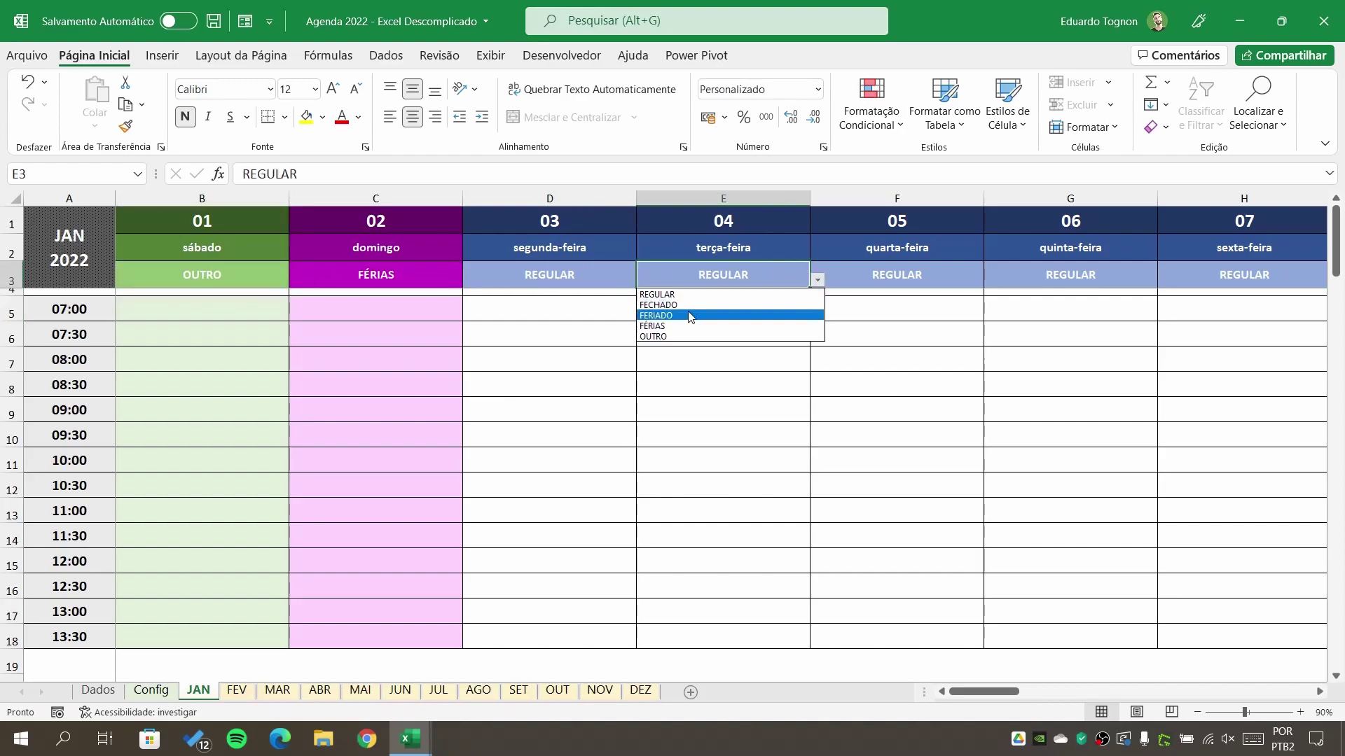
pyautogui.click(676, 316)
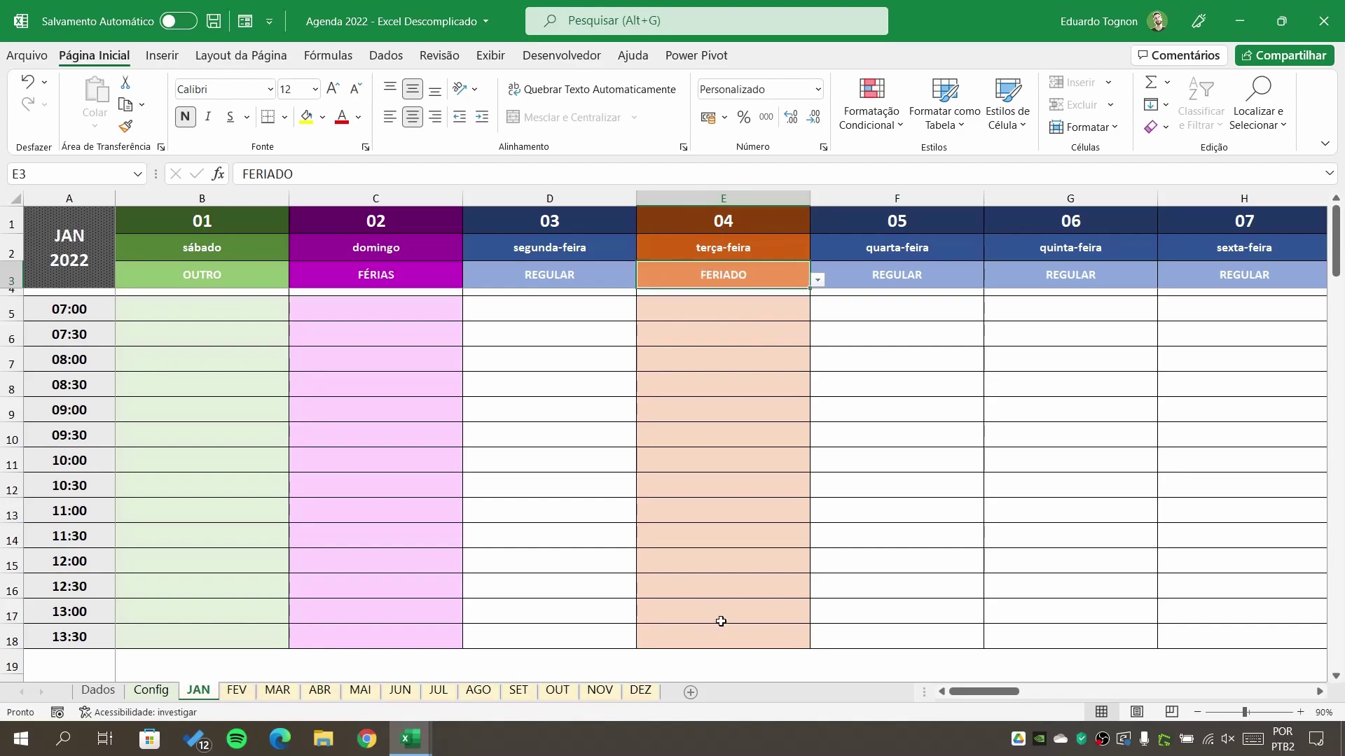
# Delete the 12:30 to 13:30 times in A16:A18 so the agenda ends at 12:00
pyautogui.click(75, 631)
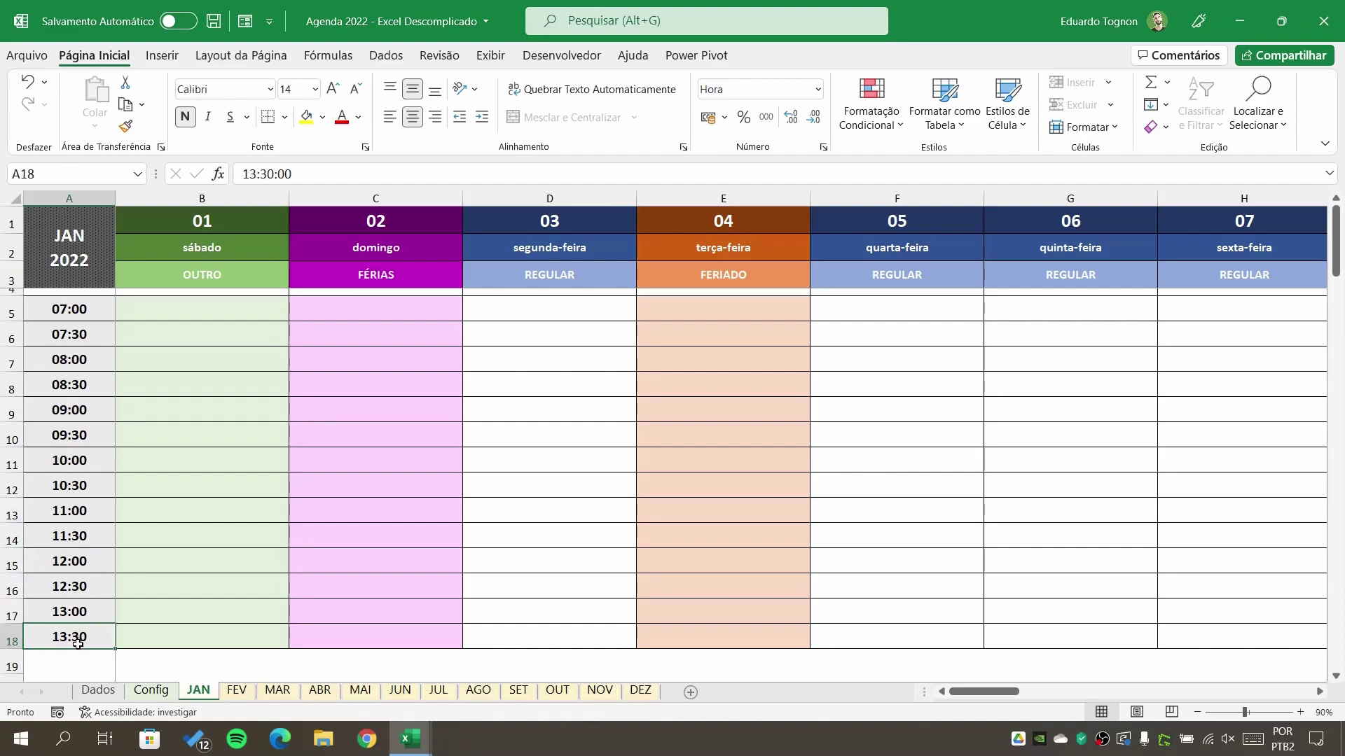
pyautogui.moveTo(77, 643); pyautogui.dragTo(67, 586)
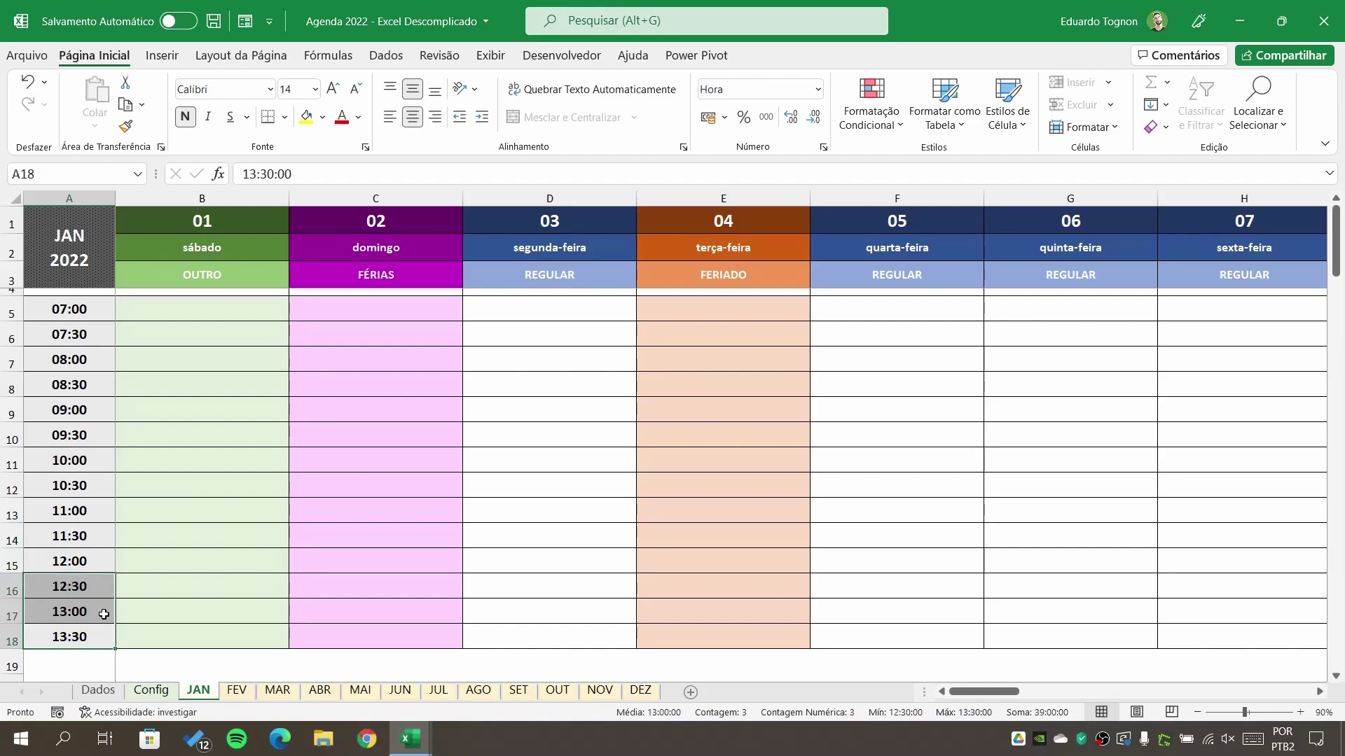
pyautogui.press('Delete')
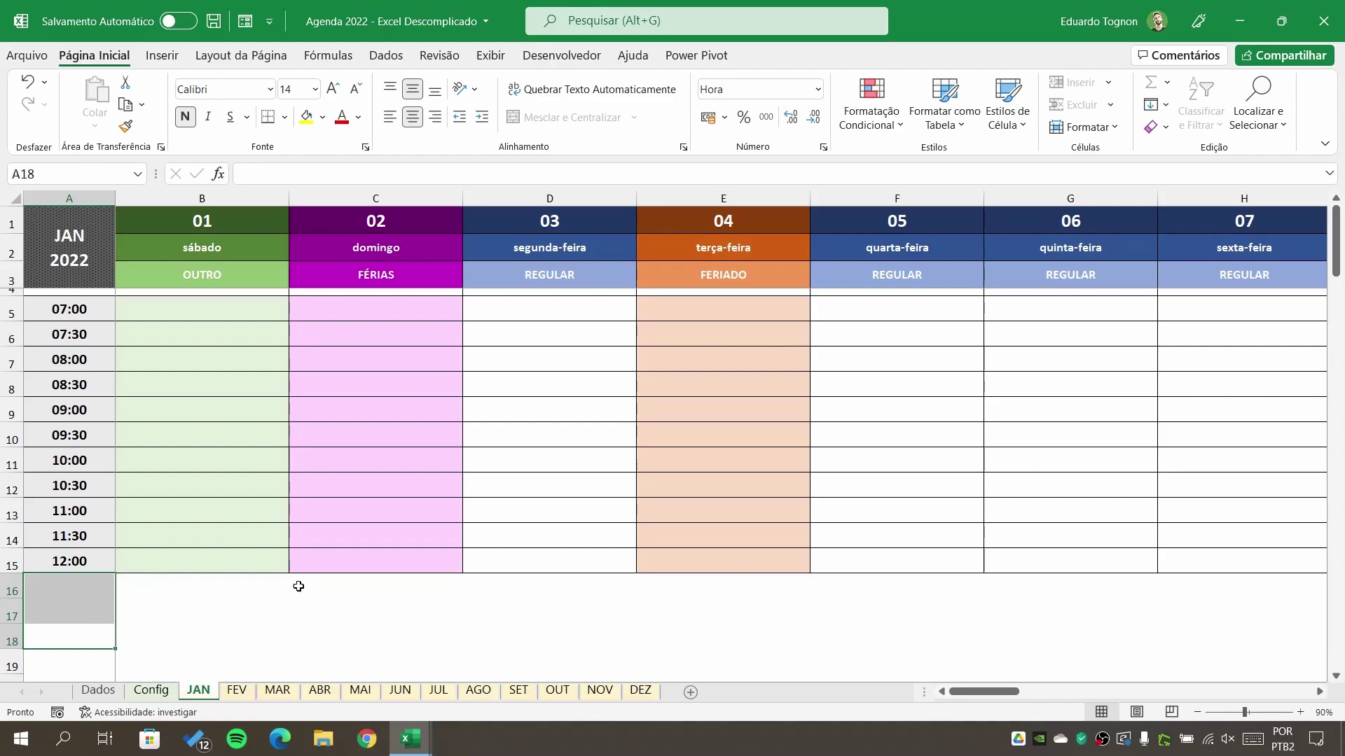
pyautogui.click(54, 578)
pyautogui.click(59, 564)
pyautogui.click(256, 561)
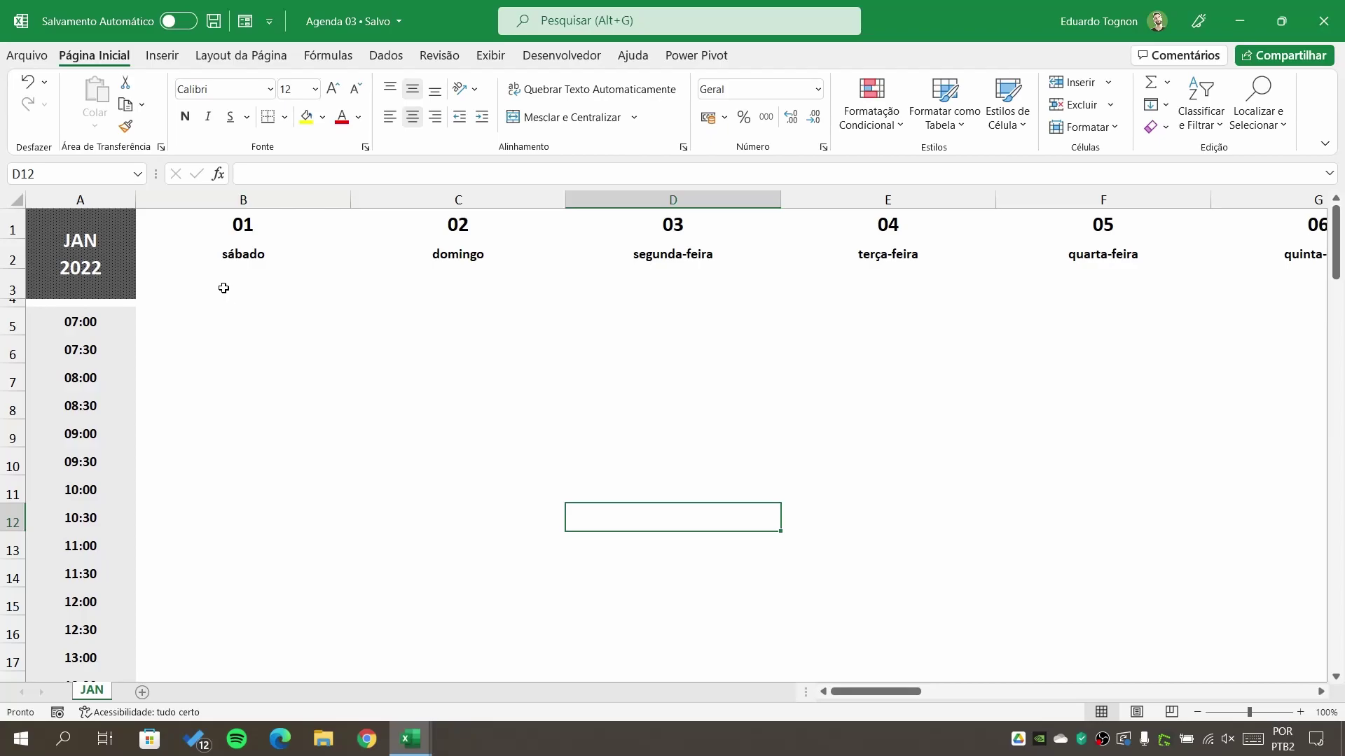
pyautogui.click(340, 328)
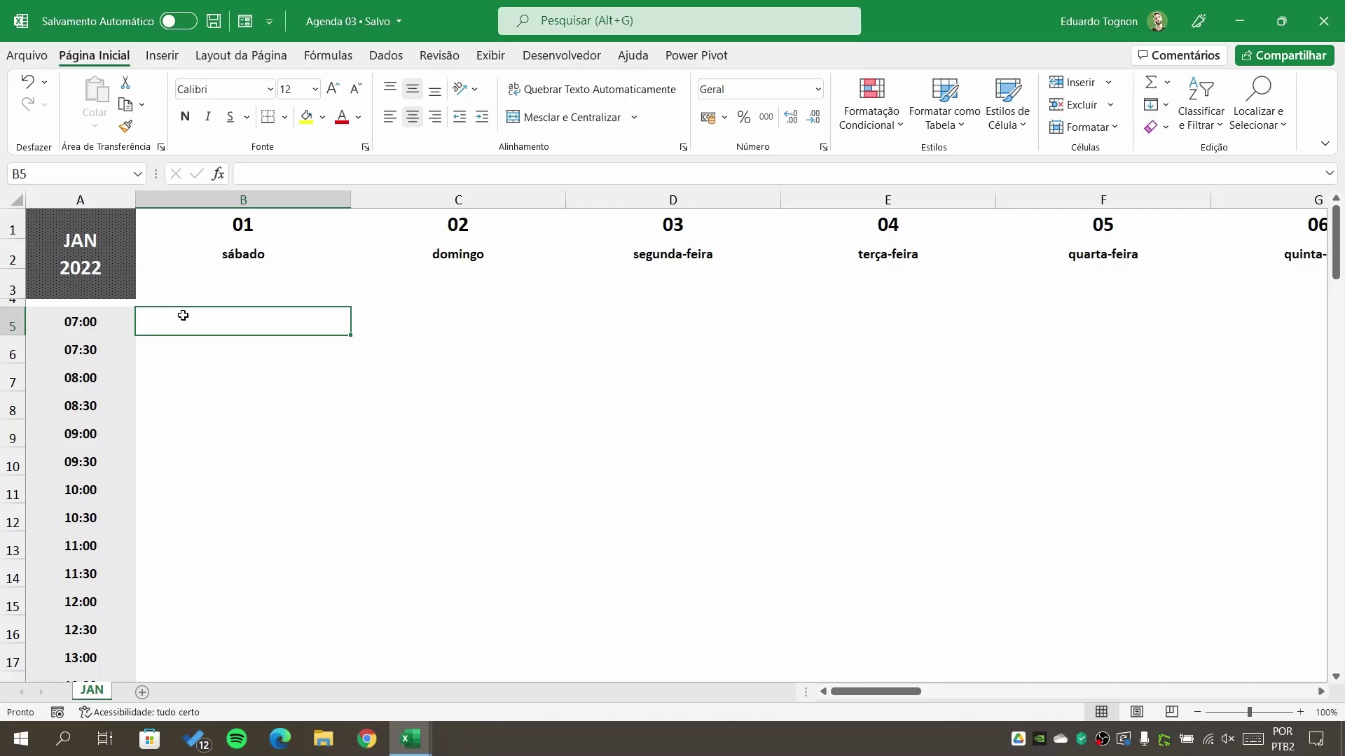
pyautogui.click(120, 322)
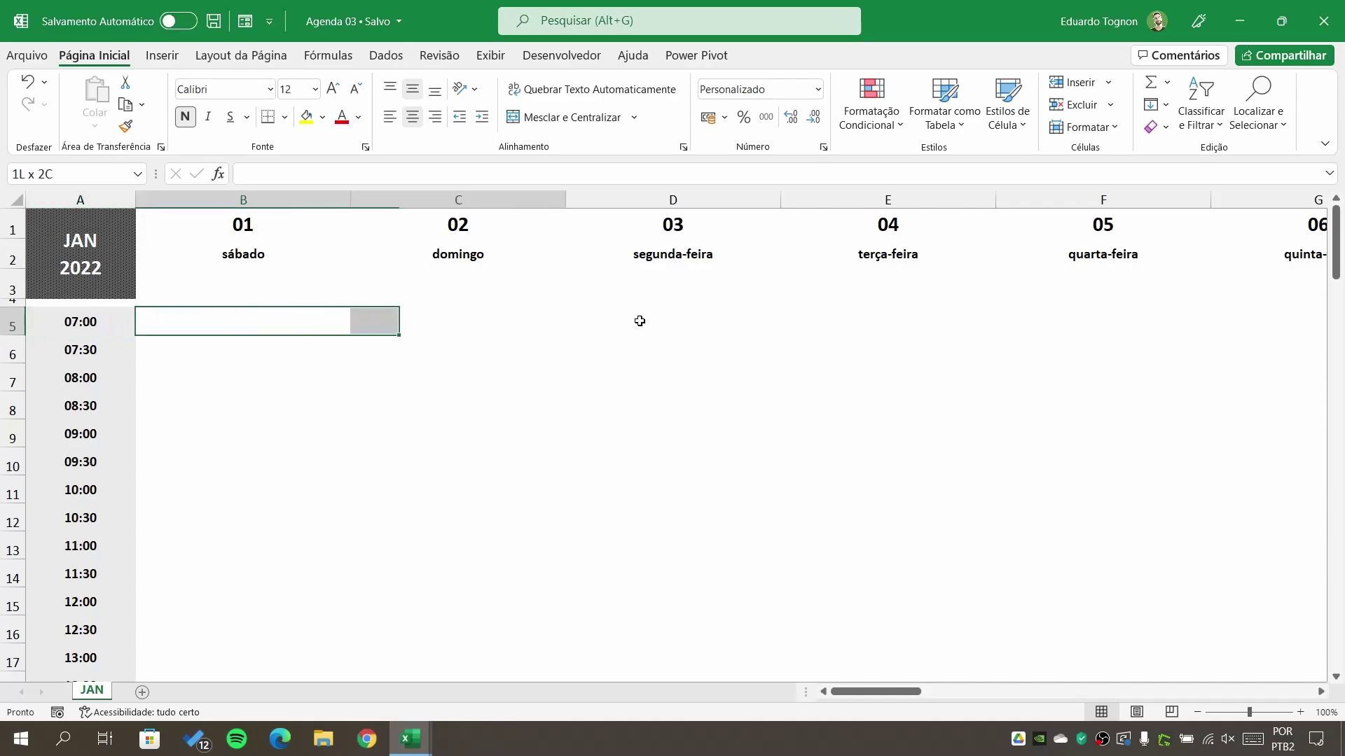
pyautogui.moveTo(861, 321); pyautogui.dragTo(848, 344)
pyautogui.click(93, 327)
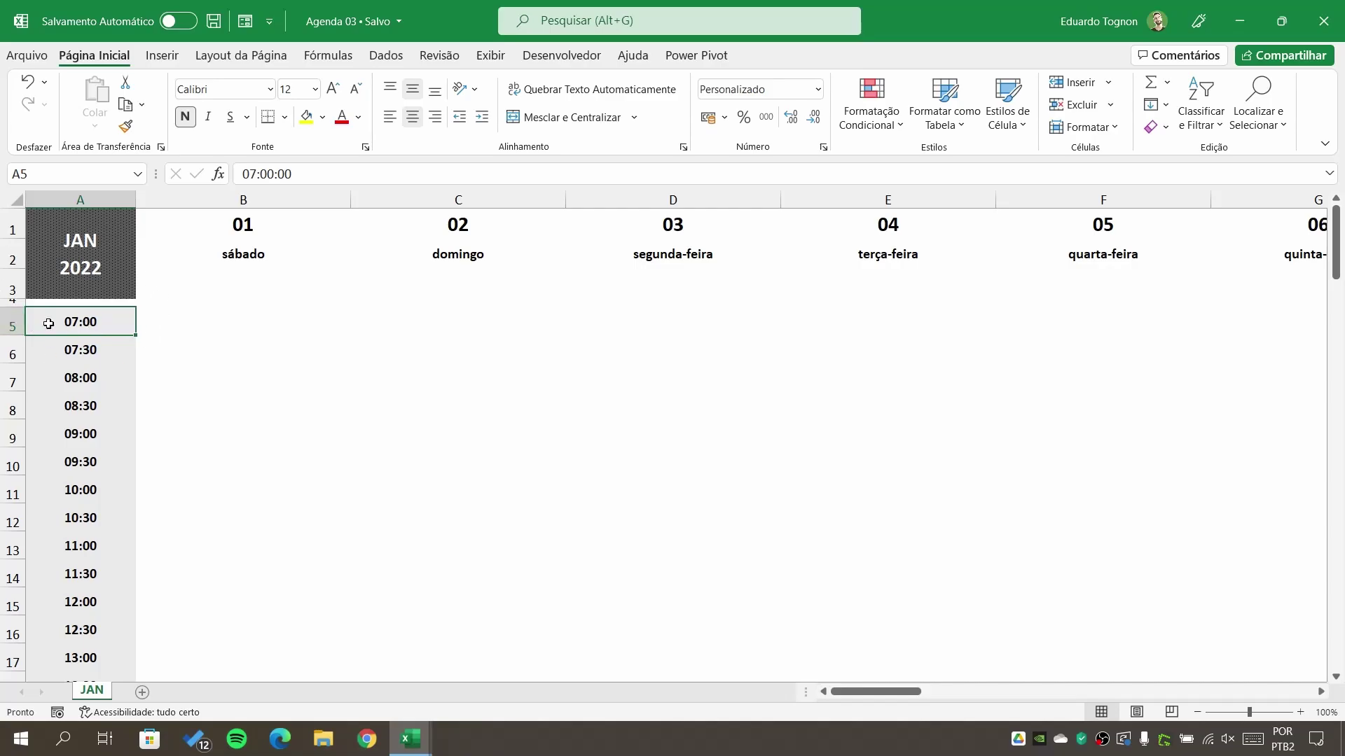
# Open the existing =$A5<>"" rule from the Manage Rules list for editing
pyautogui.click(881, 96)
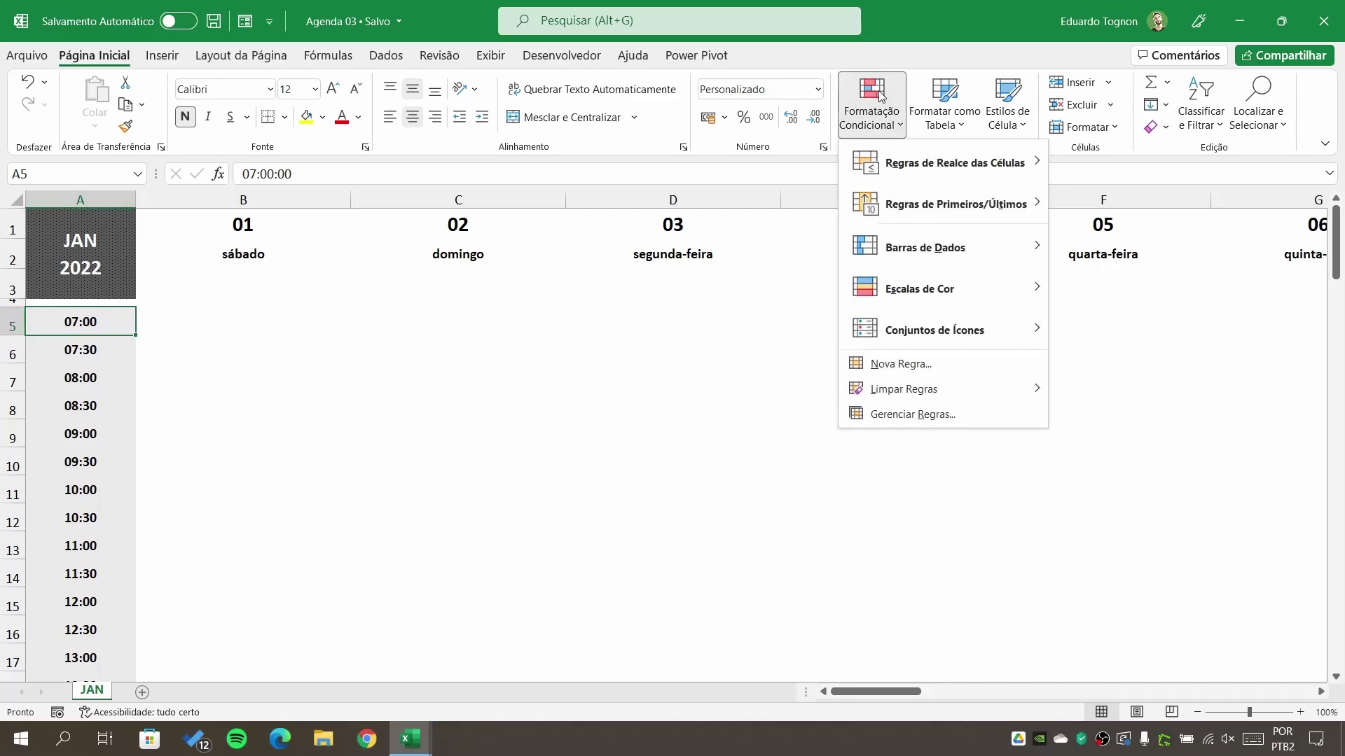
pyautogui.click(901, 363)
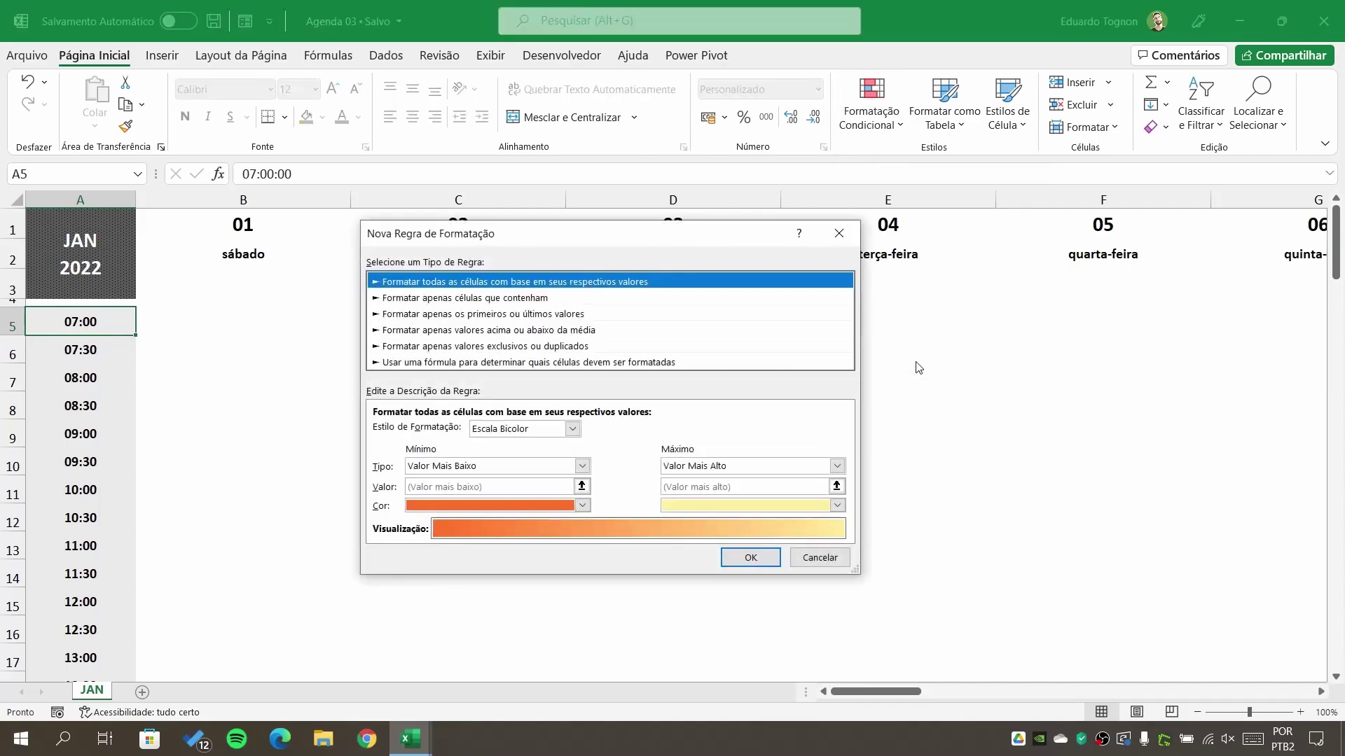
pyautogui.click(838, 234)
pyautogui.click(871, 105)
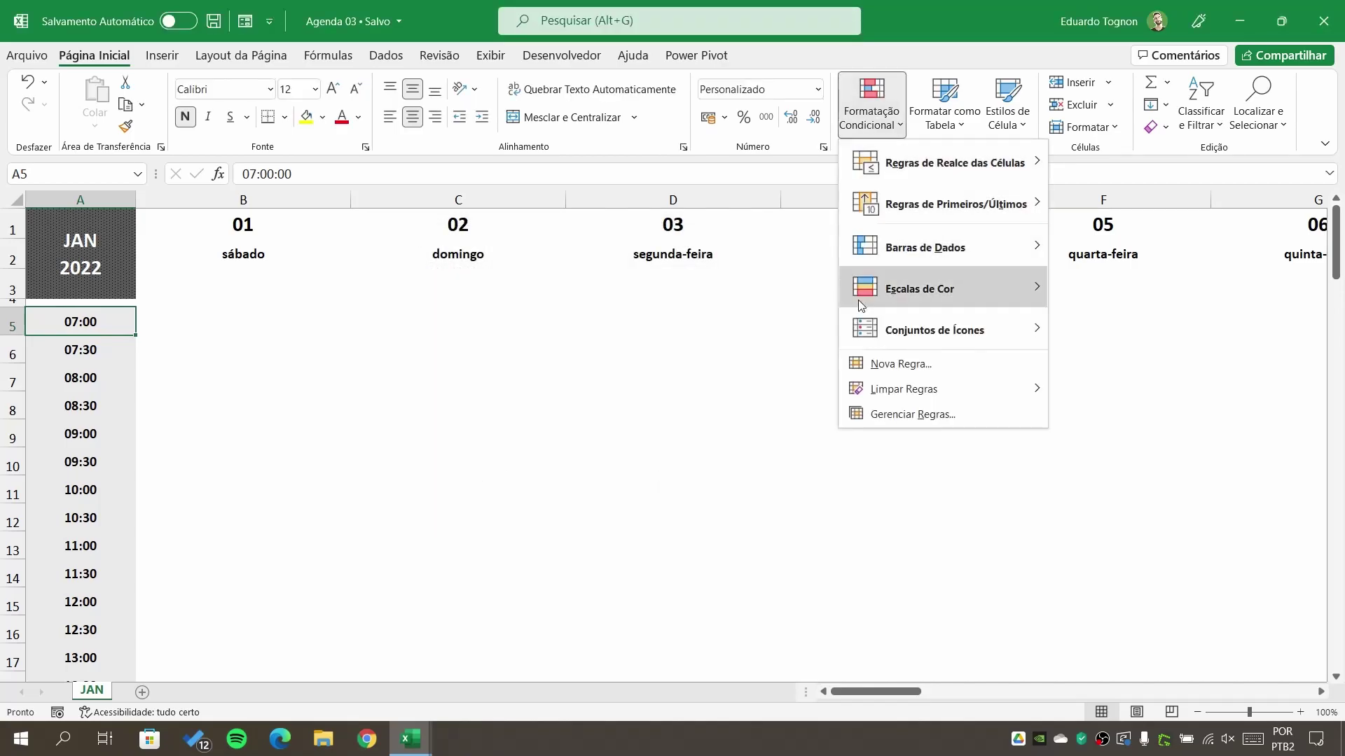
pyautogui.click(893, 415)
pyautogui.click(372, 371)
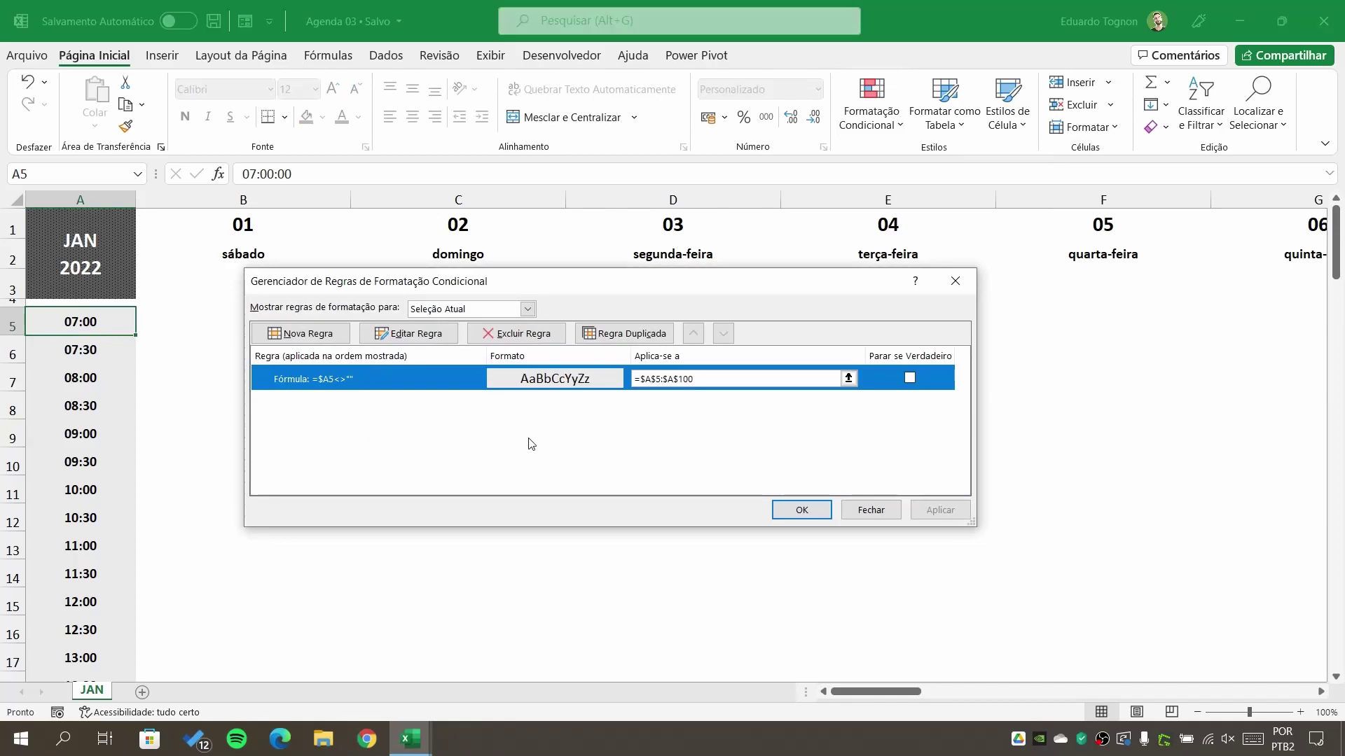
pyautogui.doubleClick(381, 379)
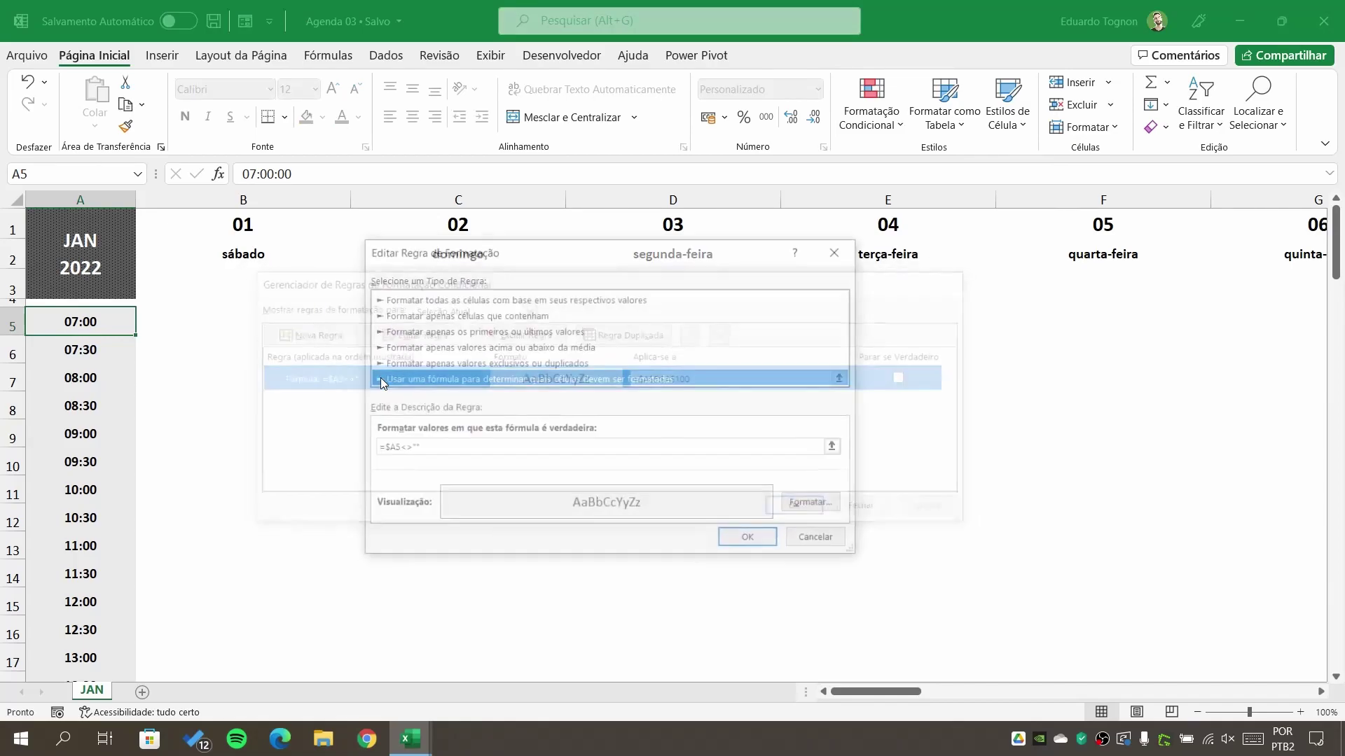
# View the rule's border format settings, then cancel without changes
pyautogui.click(815, 505)
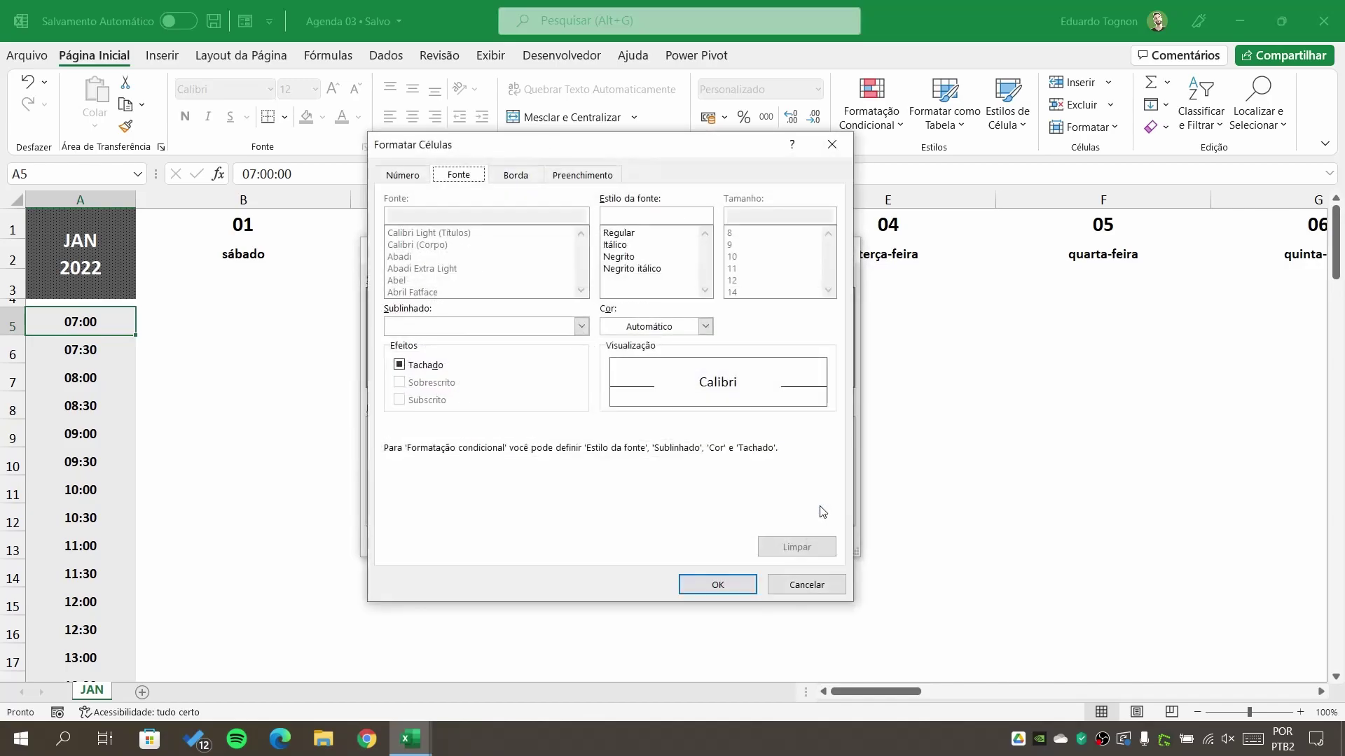
pyautogui.click(518, 174)
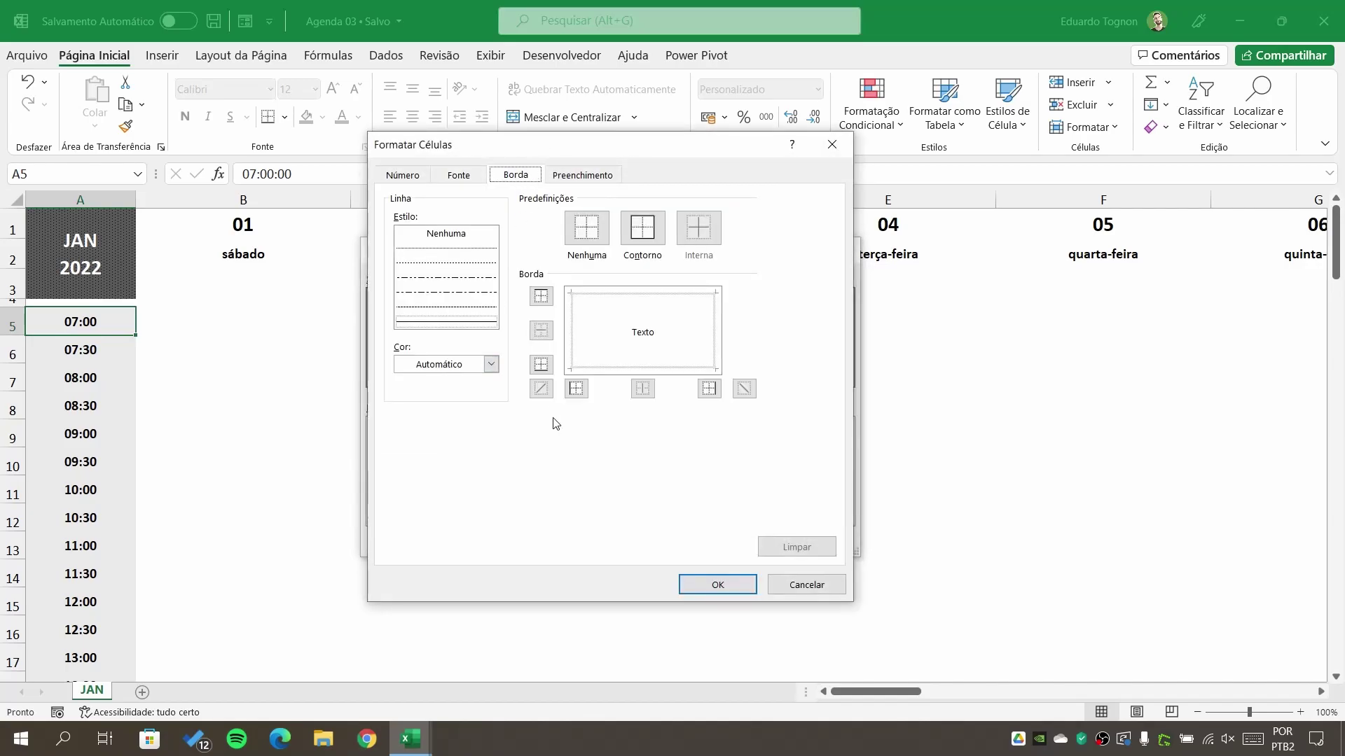
pyautogui.click(813, 582)
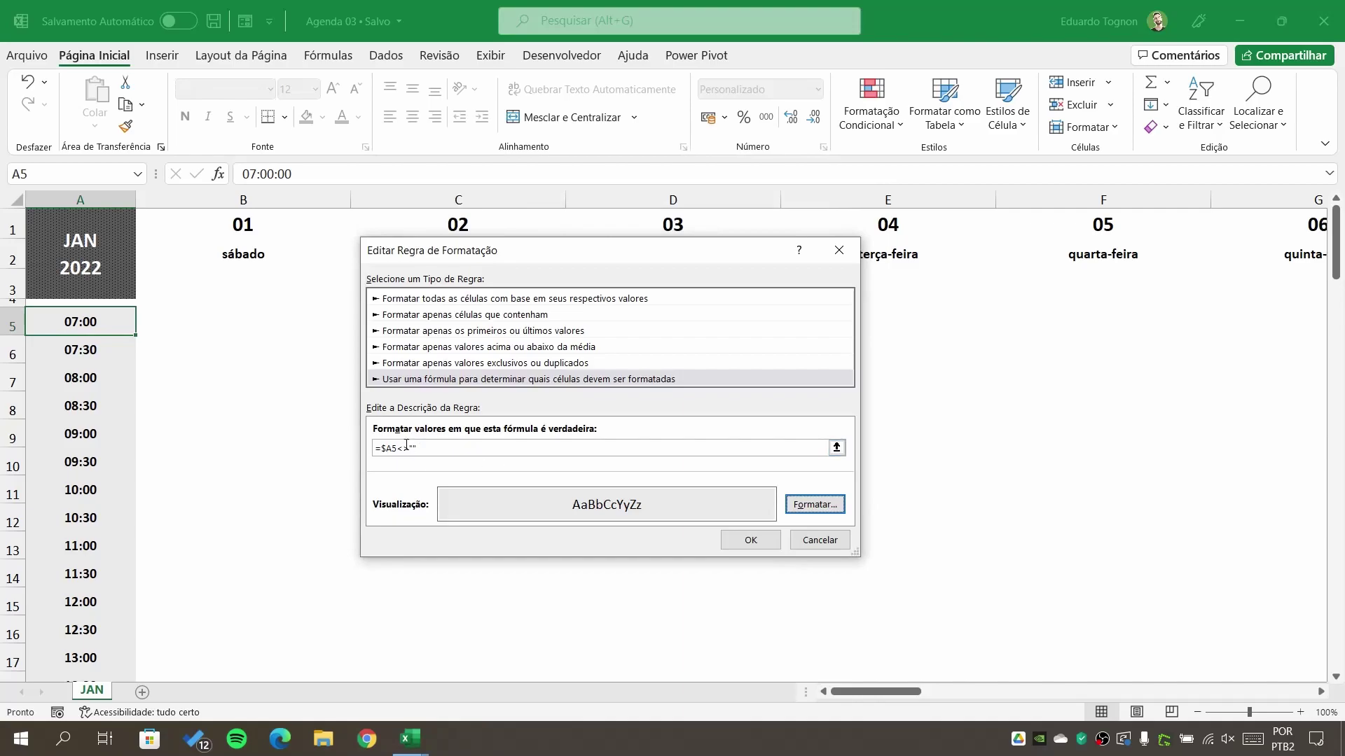
pyautogui.click(814, 505)
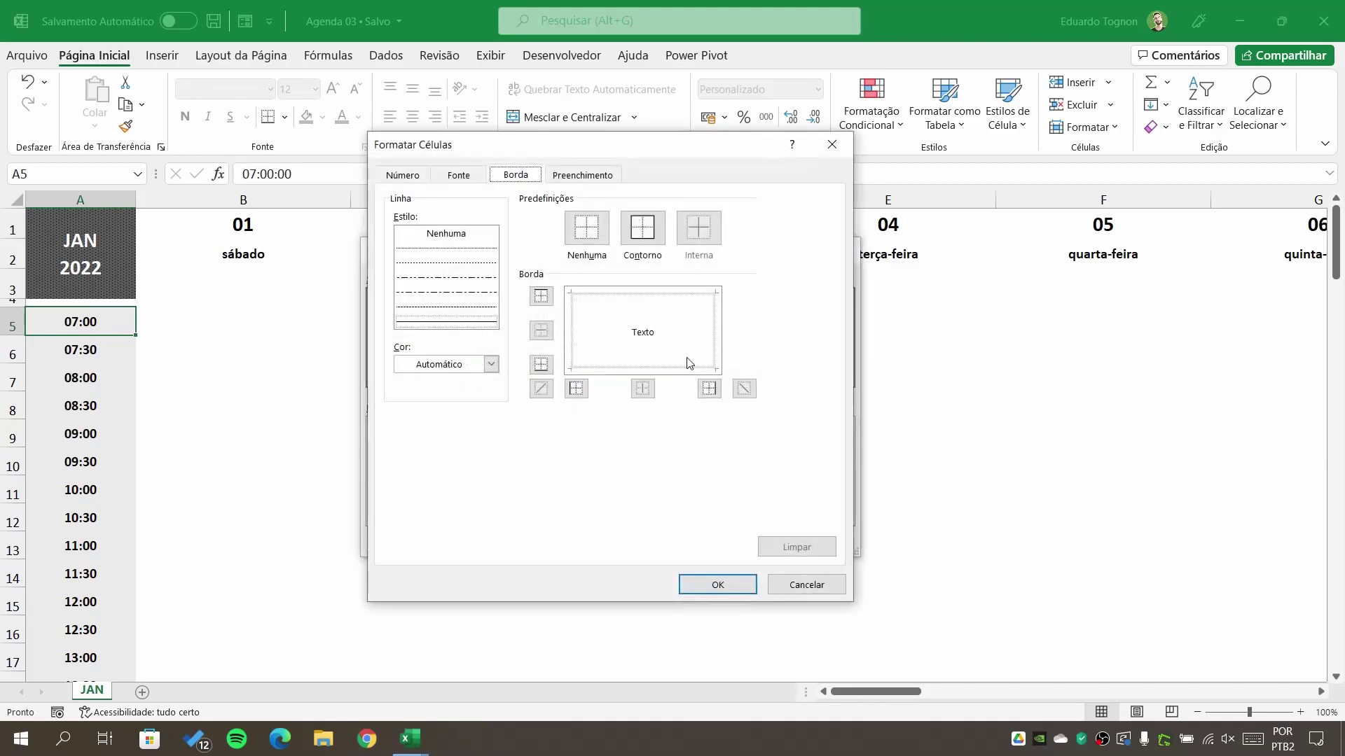
pyautogui.click(808, 582)
# Close the rule editor to return to the Conditional Formatting Rules Manager
pyautogui.click(818, 541)
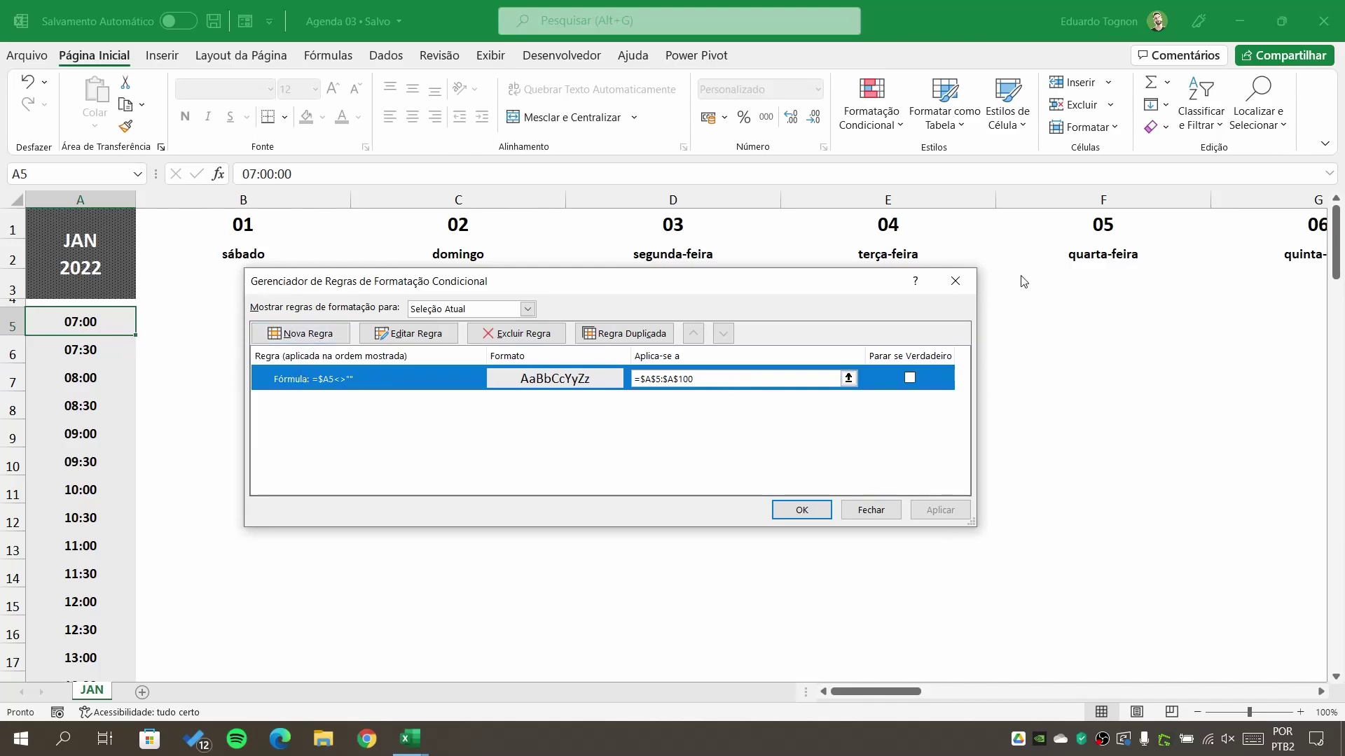
# Start a new conditional formatting rule of the formula-based type
pyautogui.click(955, 280)
pyautogui.click(883, 112)
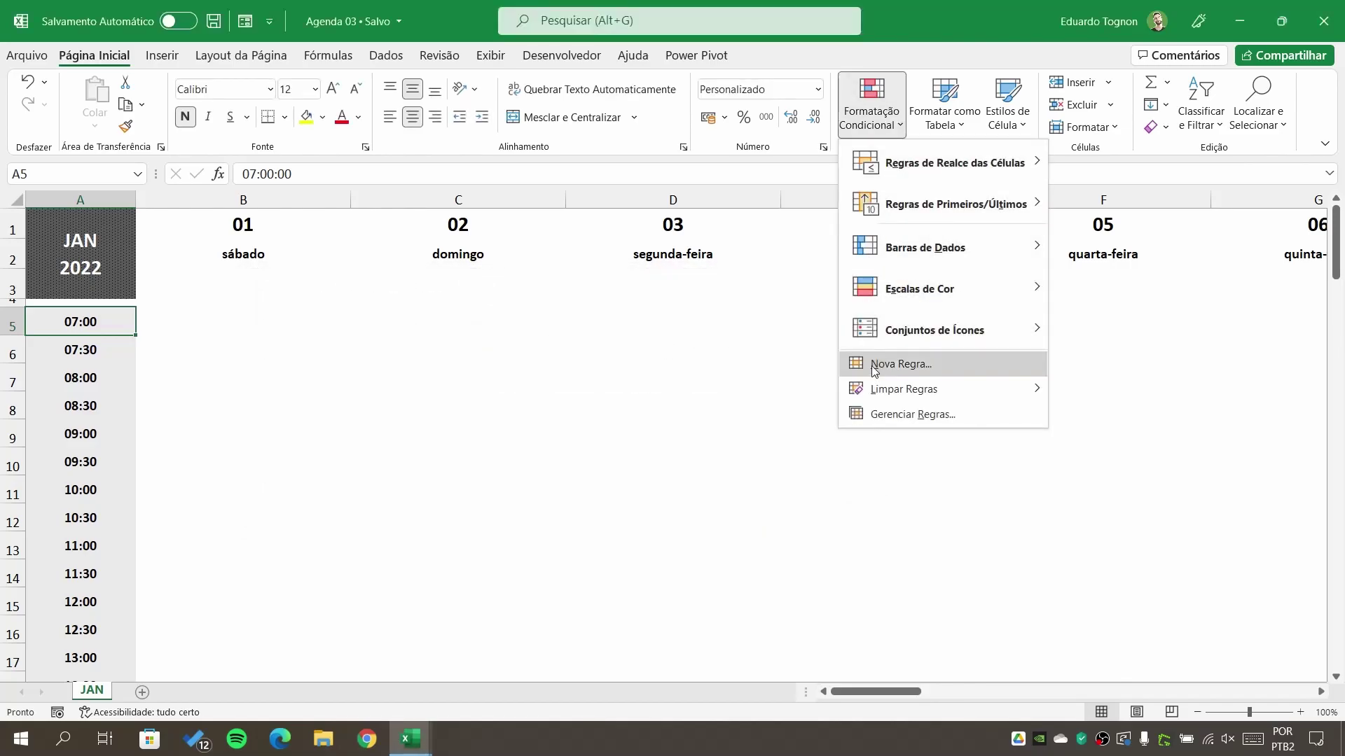
pyautogui.click(900, 364)
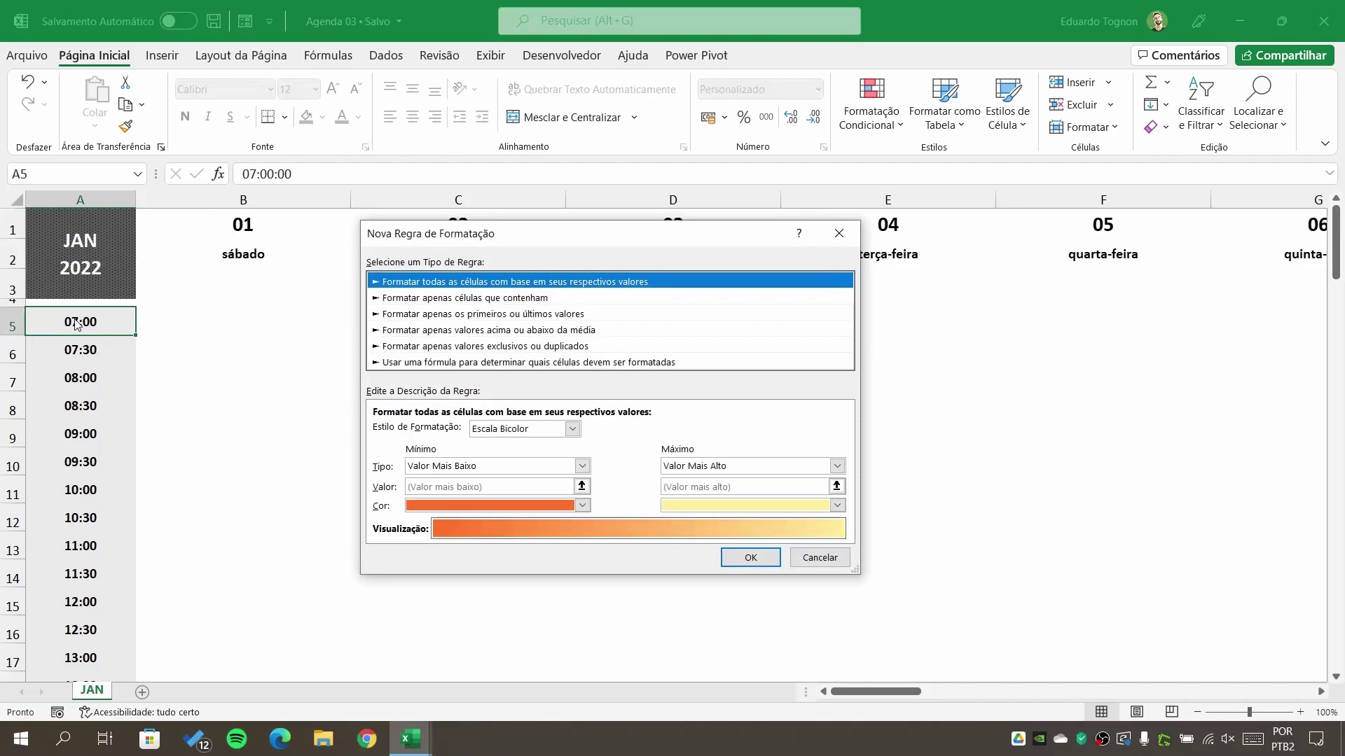
pyautogui.click(573, 363)
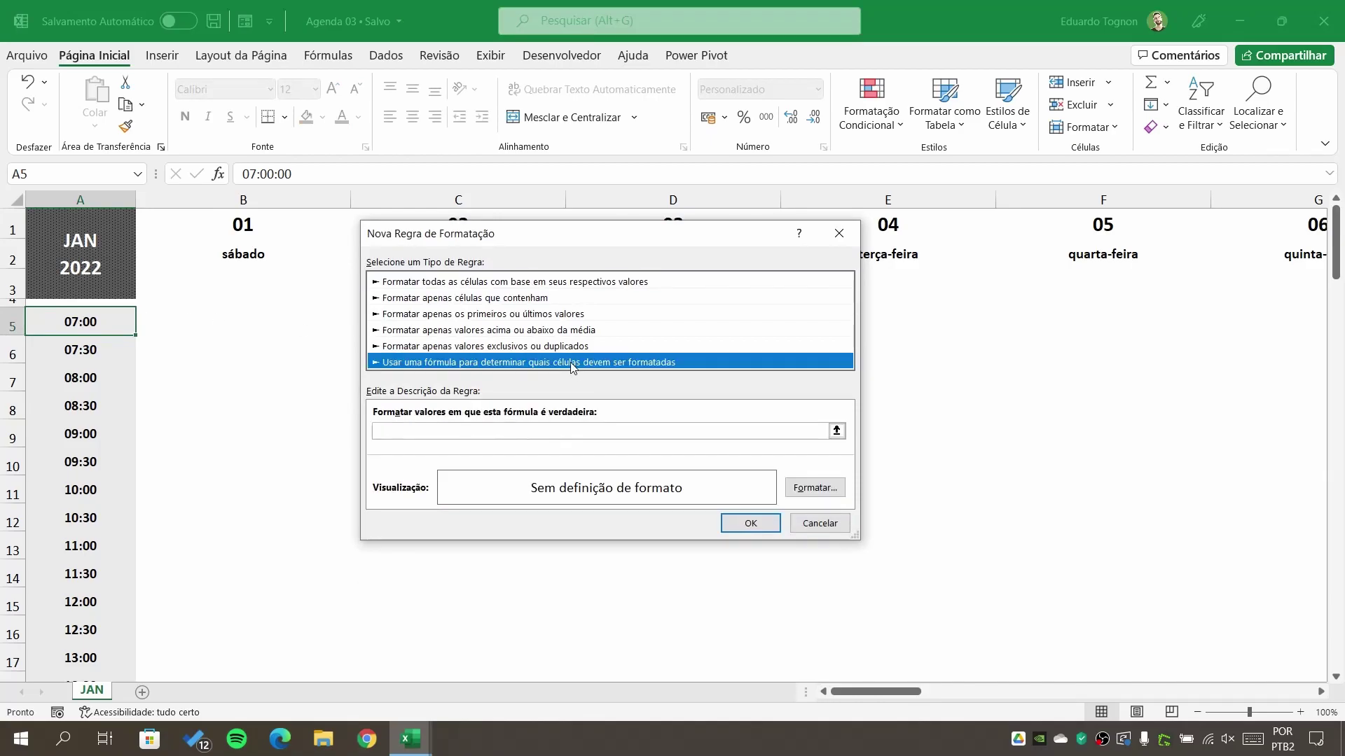
pyautogui.click(491, 434)
# Enter the rule formula =$A5<>"" with a relative row reference
pyautogui.click(483, 434)
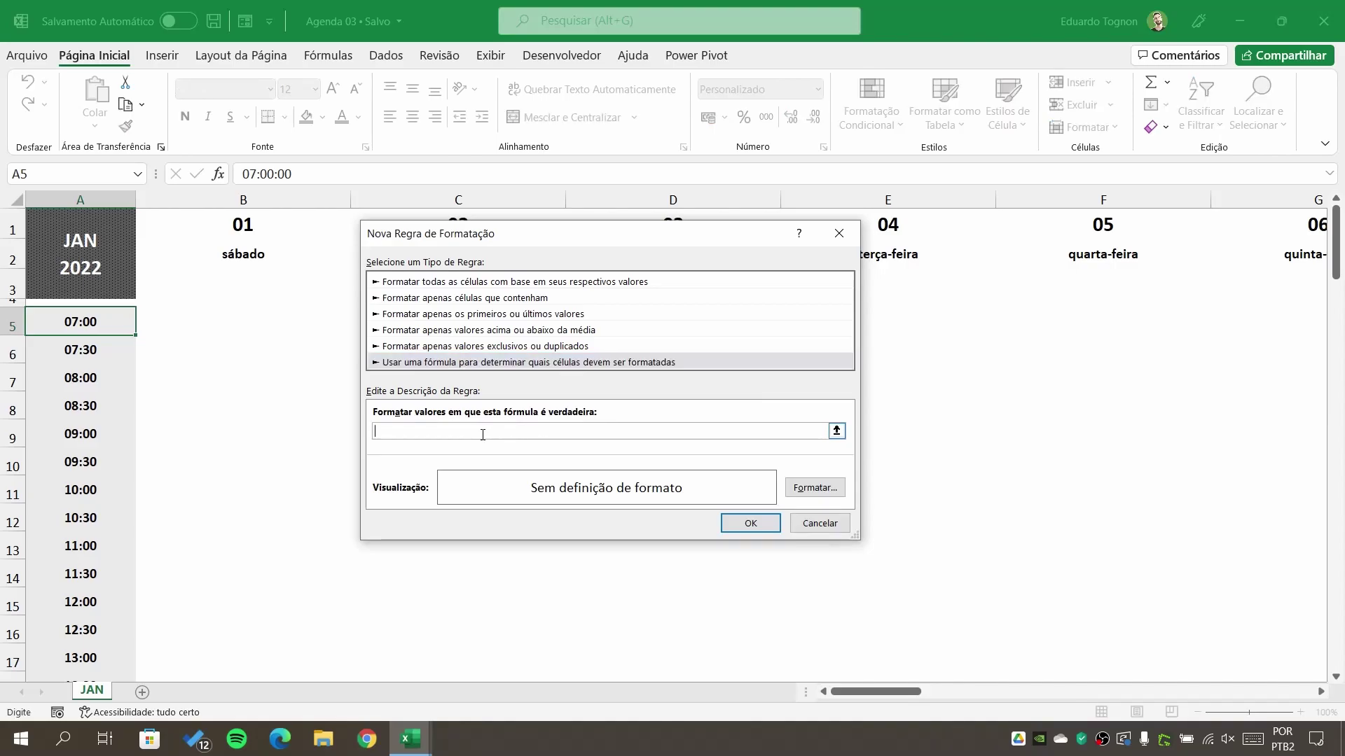
pyautogui.write('=')
pyautogui.click(94, 320)
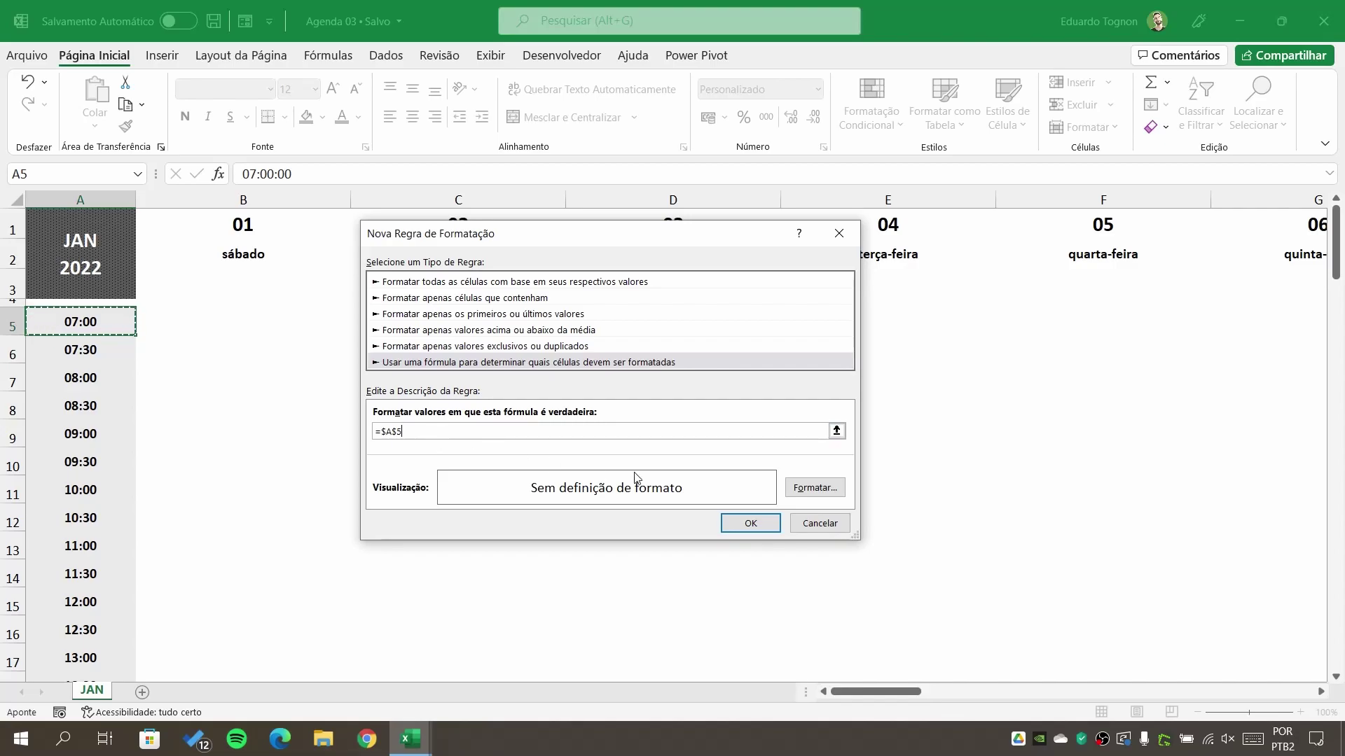
pyautogui.write('<>')
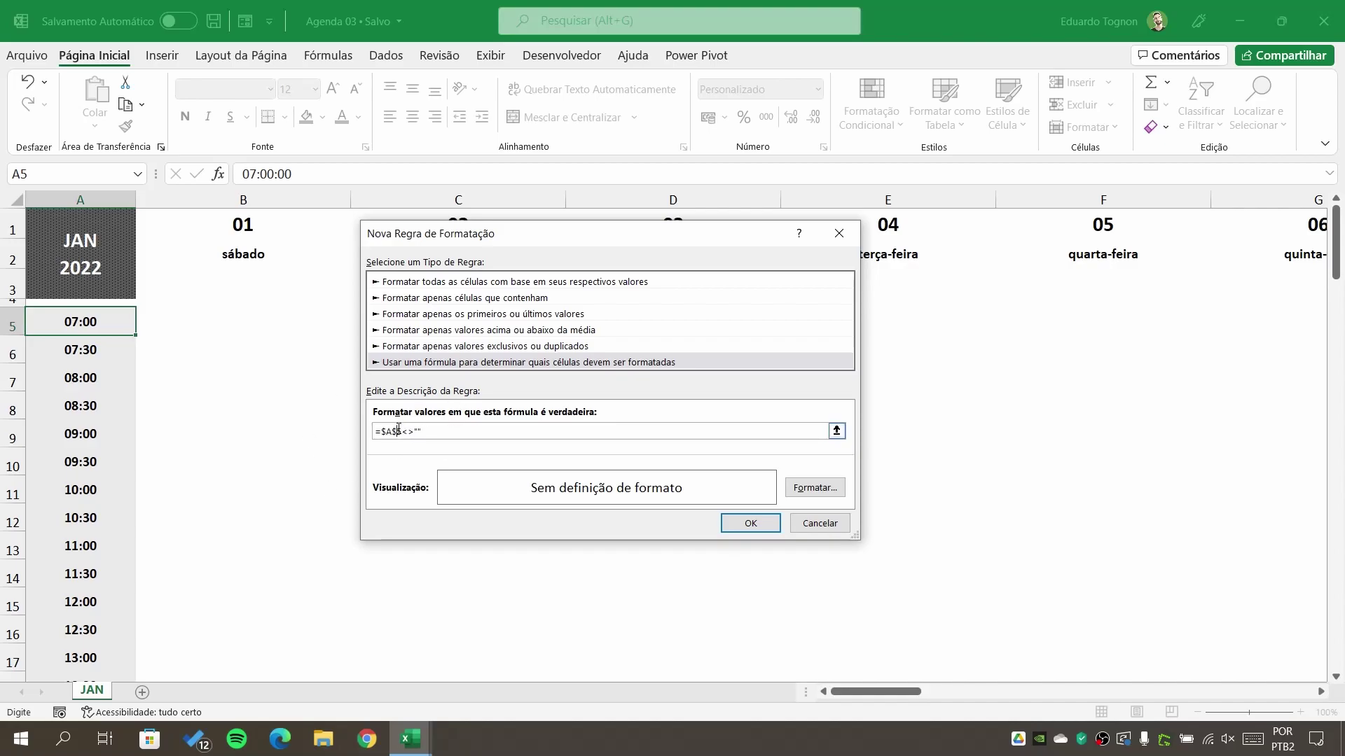
pyautogui.click(398, 430)
pyautogui.press('BackSpace')
pyautogui.click(451, 431)
pyautogui.click(381, 432)
# Open the new rule's Format Cells border settings and experiment with the top border
pyautogui.click(824, 493)
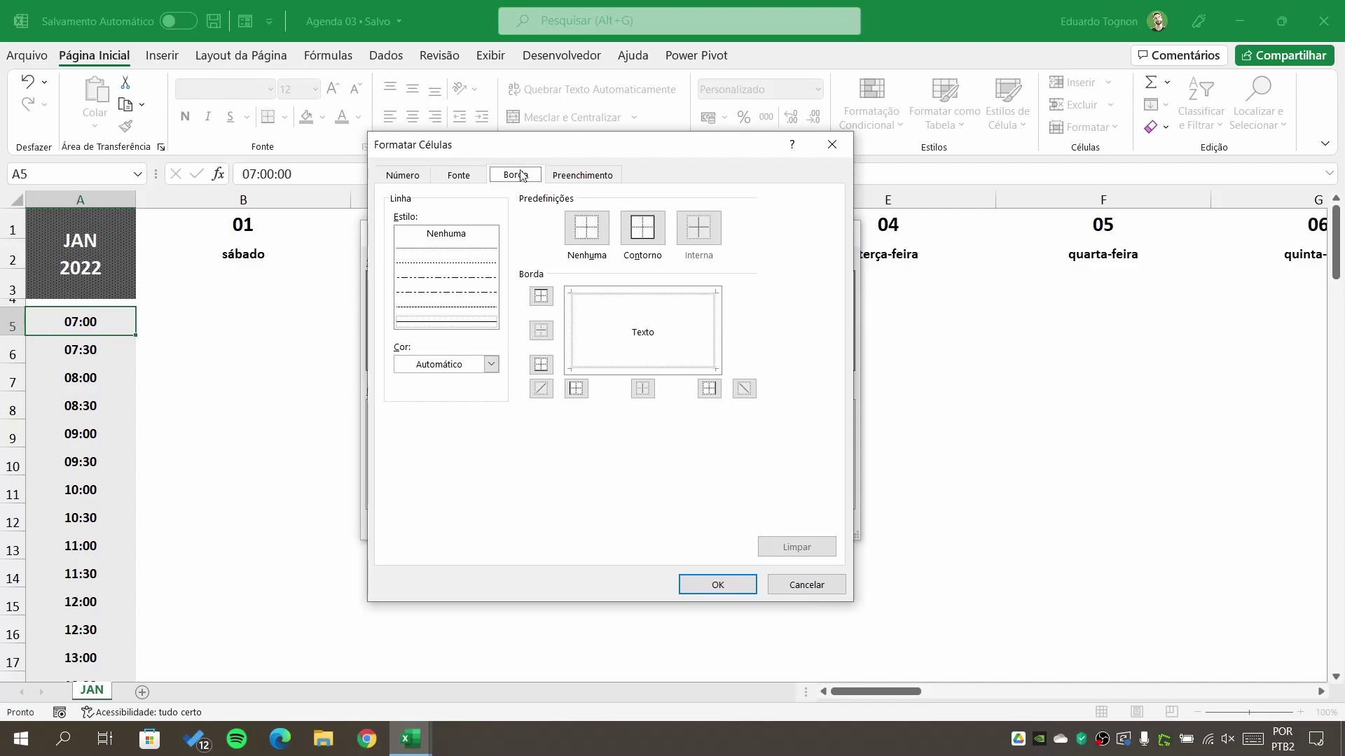
pyautogui.moveTo(564, 152); pyautogui.dragTo(529, 192)
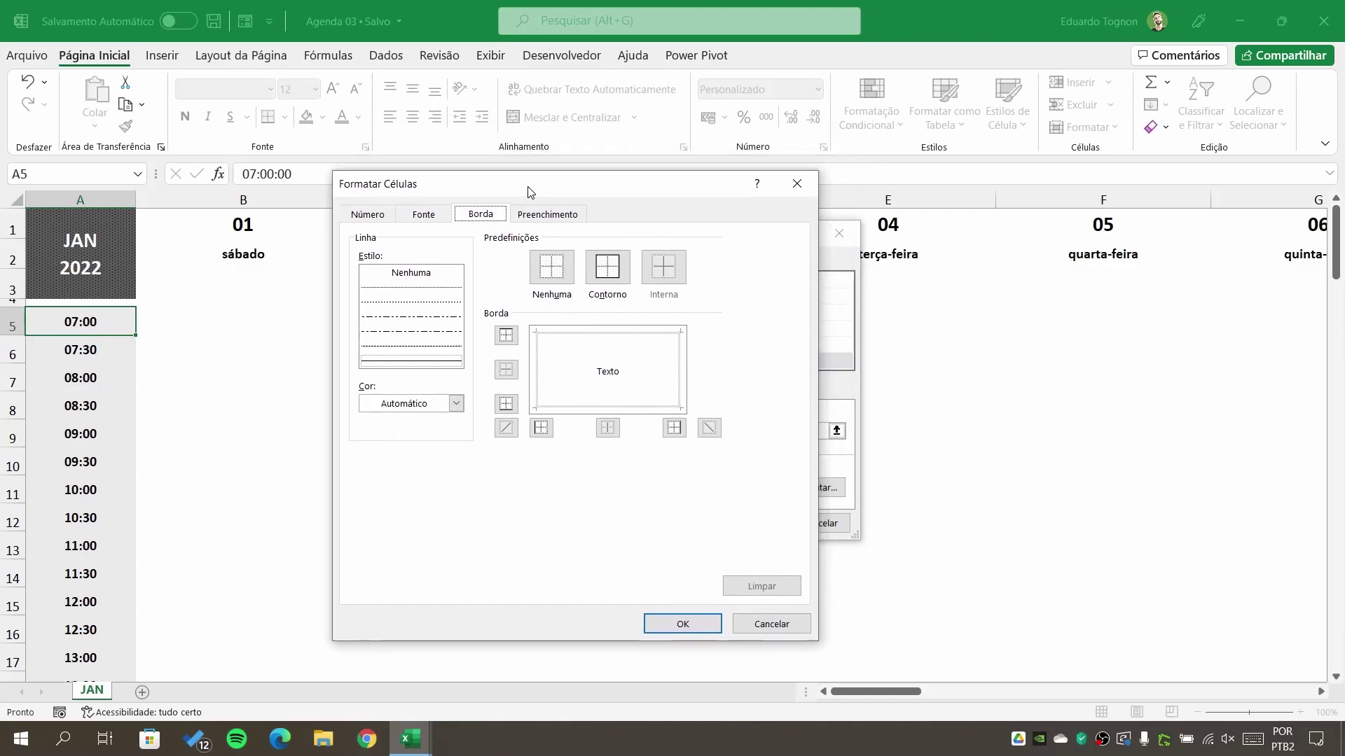
pyautogui.click(569, 342)
pyautogui.click(592, 341)
pyautogui.click(597, 343)
pyautogui.click(599, 342)
pyautogui.click(600, 341)
pyautogui.click(600, 342)
pyautogui.click(599, 341)
pyautogui.click(599, 342)
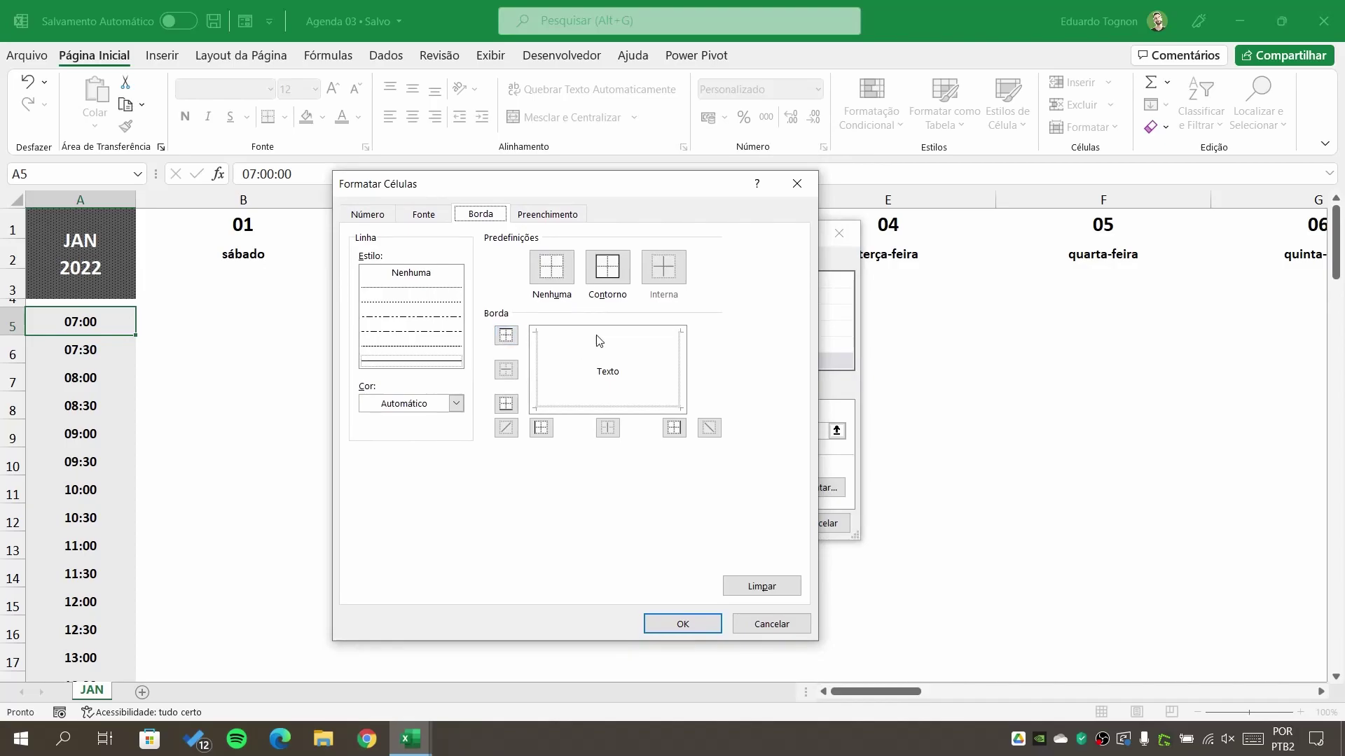
# Clear the borders and apply an outline border on all four sides
pyautogui.click(547, 273)
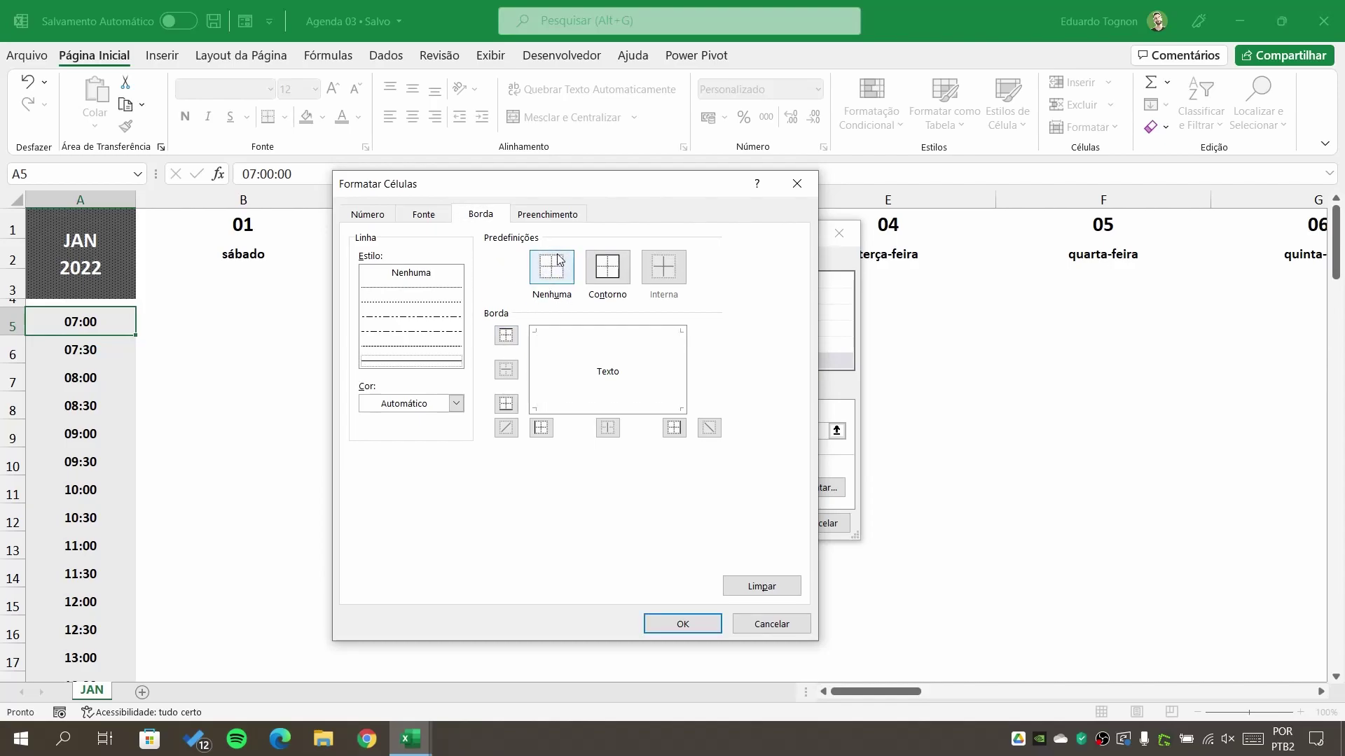
pyautogui.click(607, 268)
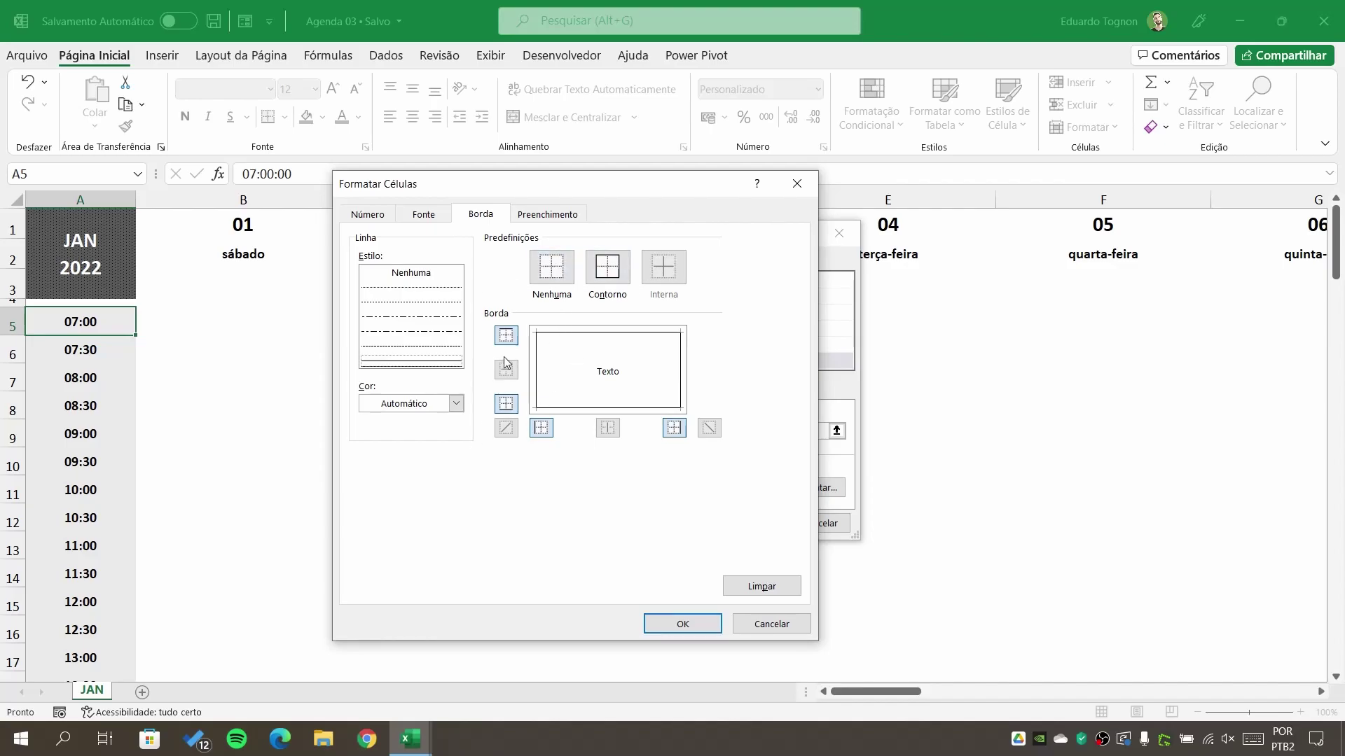
pyautogui.click(506, 335)
pyautogui.click(506, 335)
pyautogui.click(506, 405)
pyautogui.click(506, 405)
pyautogui.click(543, 429)
pyautogui.click(543, 429)
pyautogui.click(673, 428)
pyautogui.click(672, 428)
# Set the border colour to dark grey and confirm the format
pyautogui.click(442, 405)
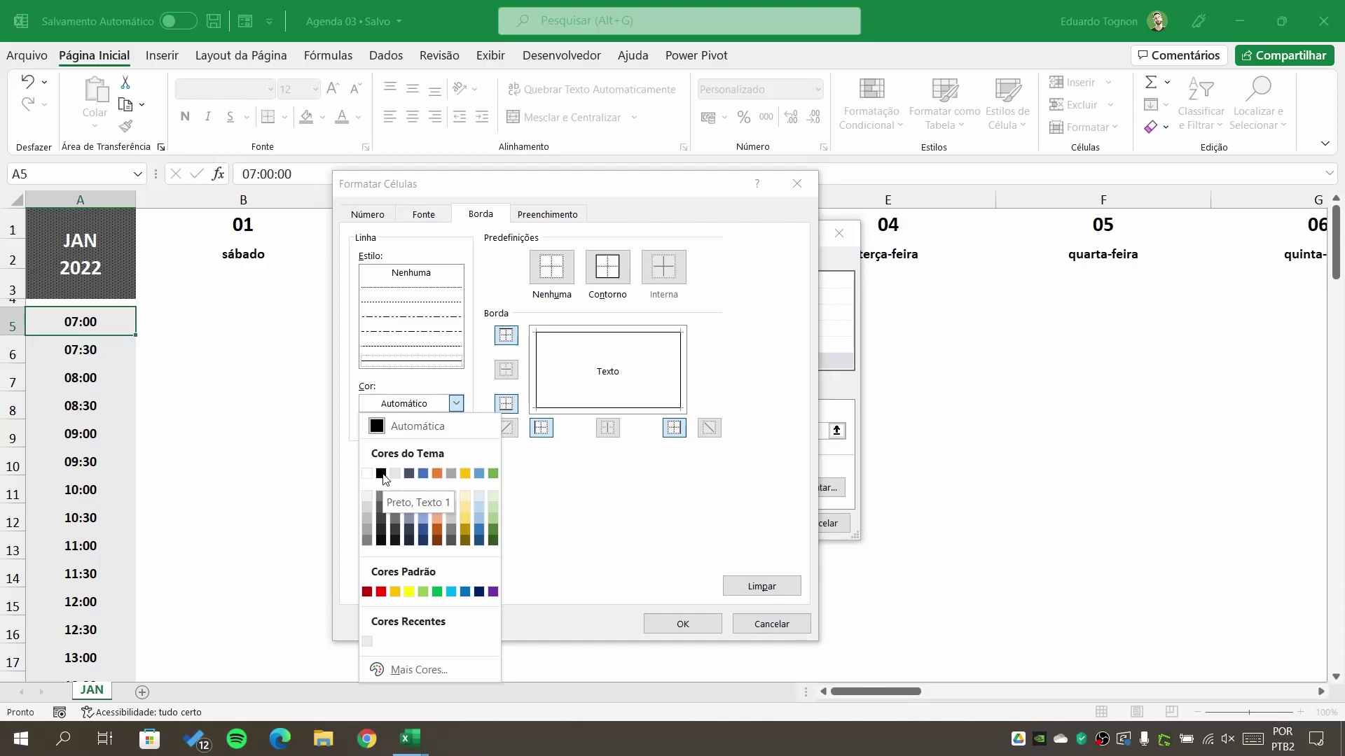
pyautogui.click(382, 476)
pyautogui.click(395, 409)
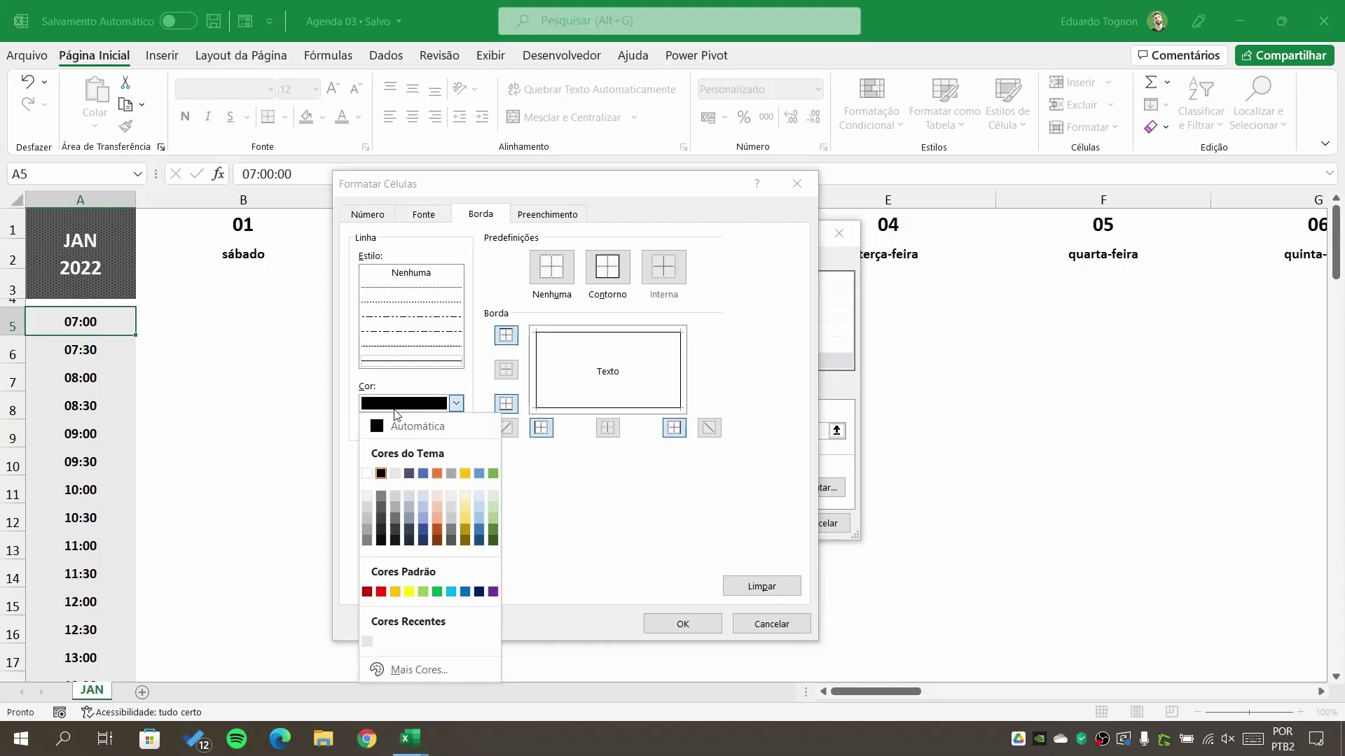
pyautogui.click(396, 411)
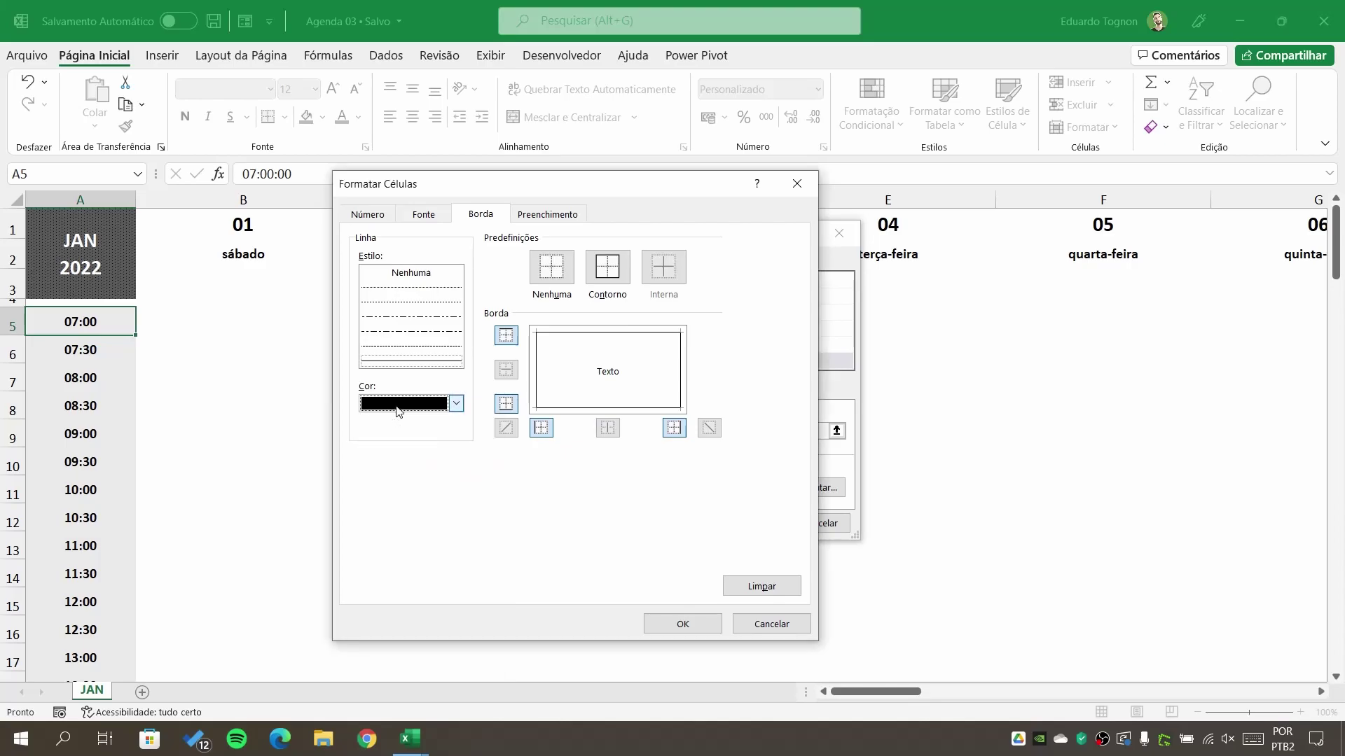
pyautogui.click(398, 411)
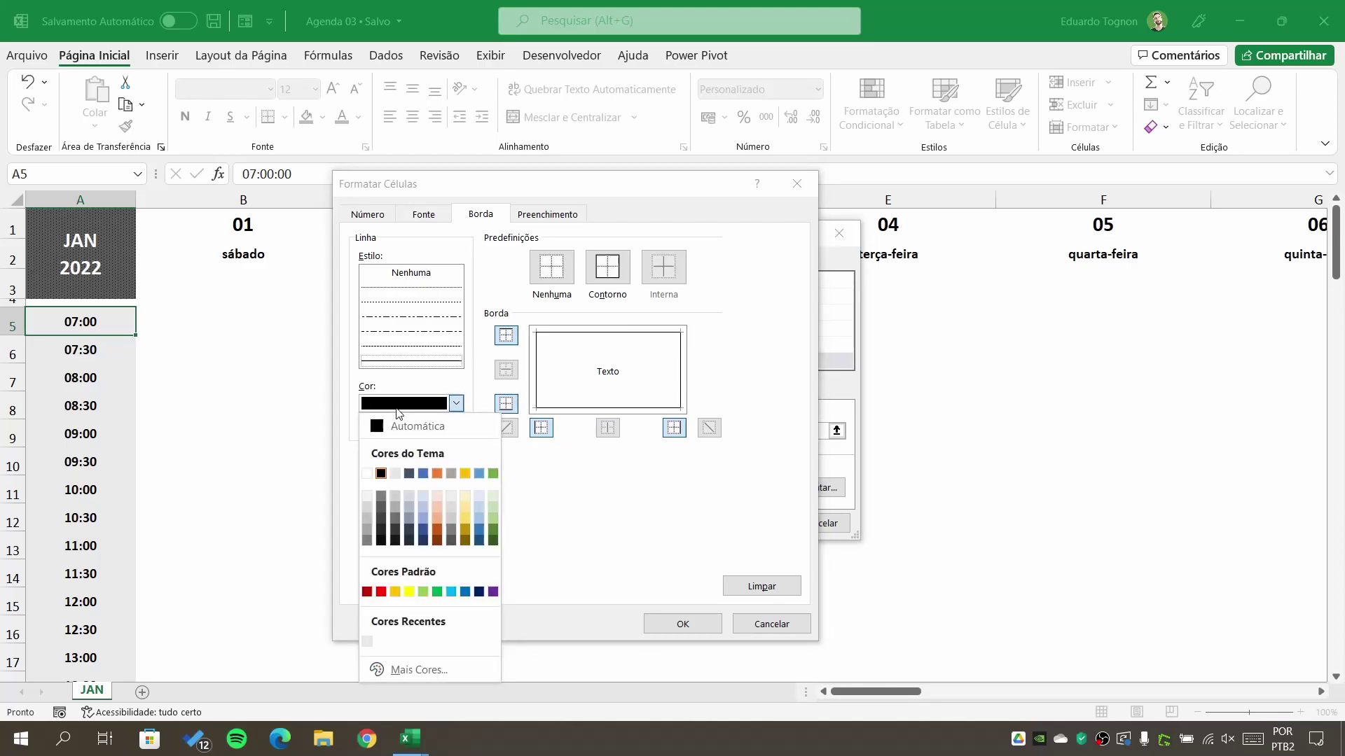
pyautogui.click(395, 519)
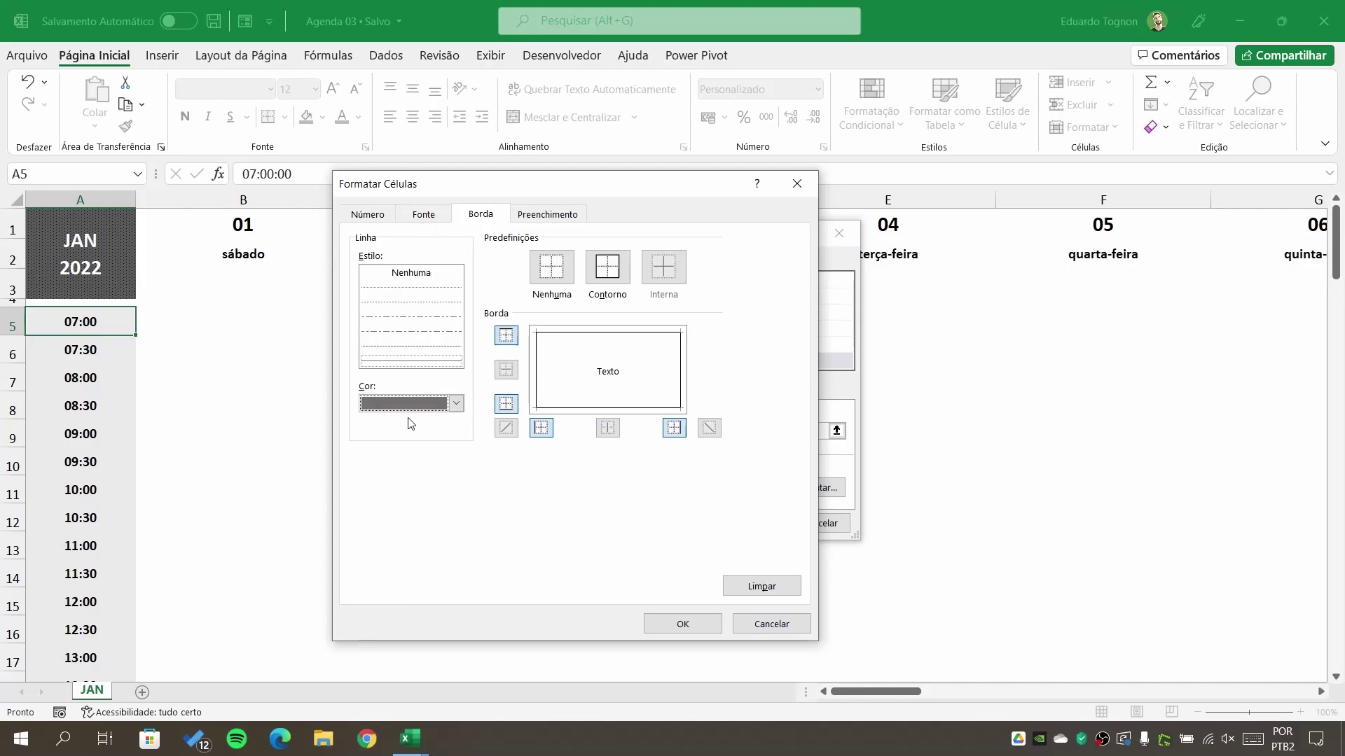
pyautogui.click(683, 624)
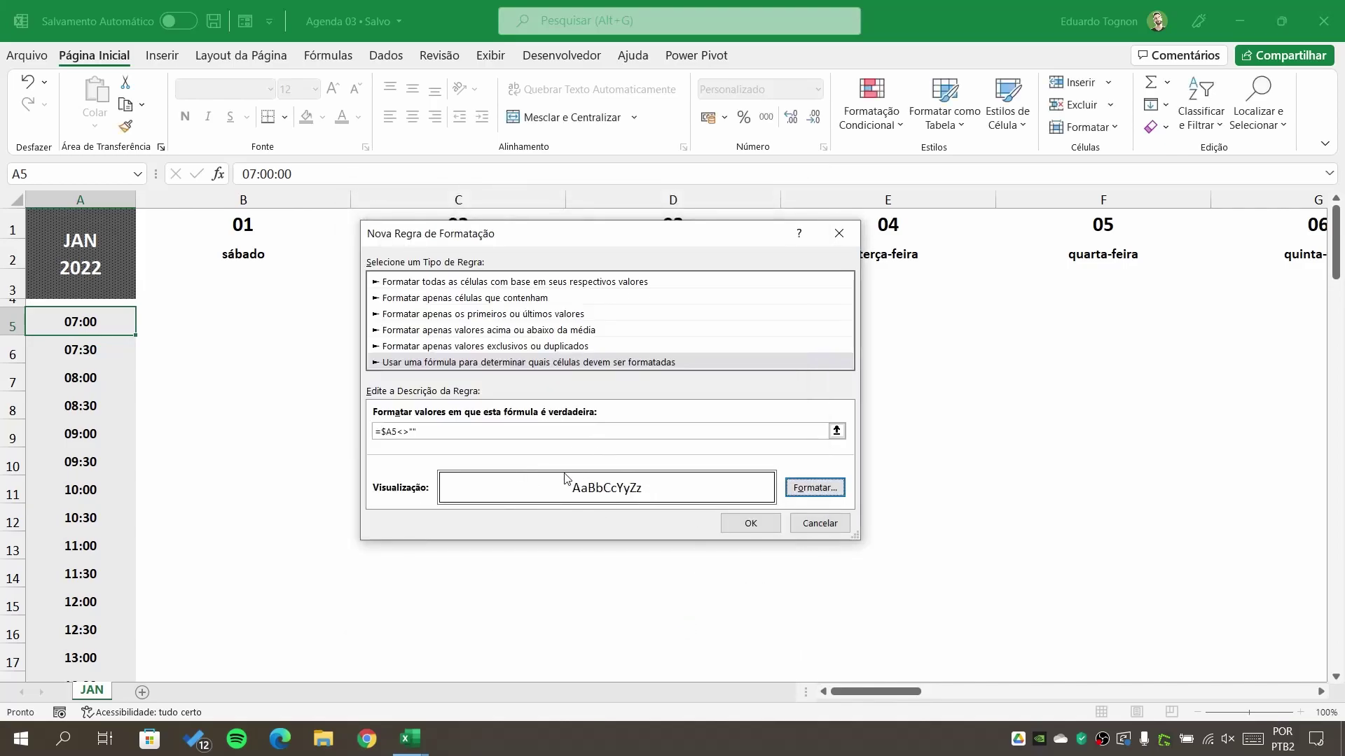
# Confirm the new =$A5<>"" rule and select the 07:00 cell A5
pyautogui.click(743, 524)
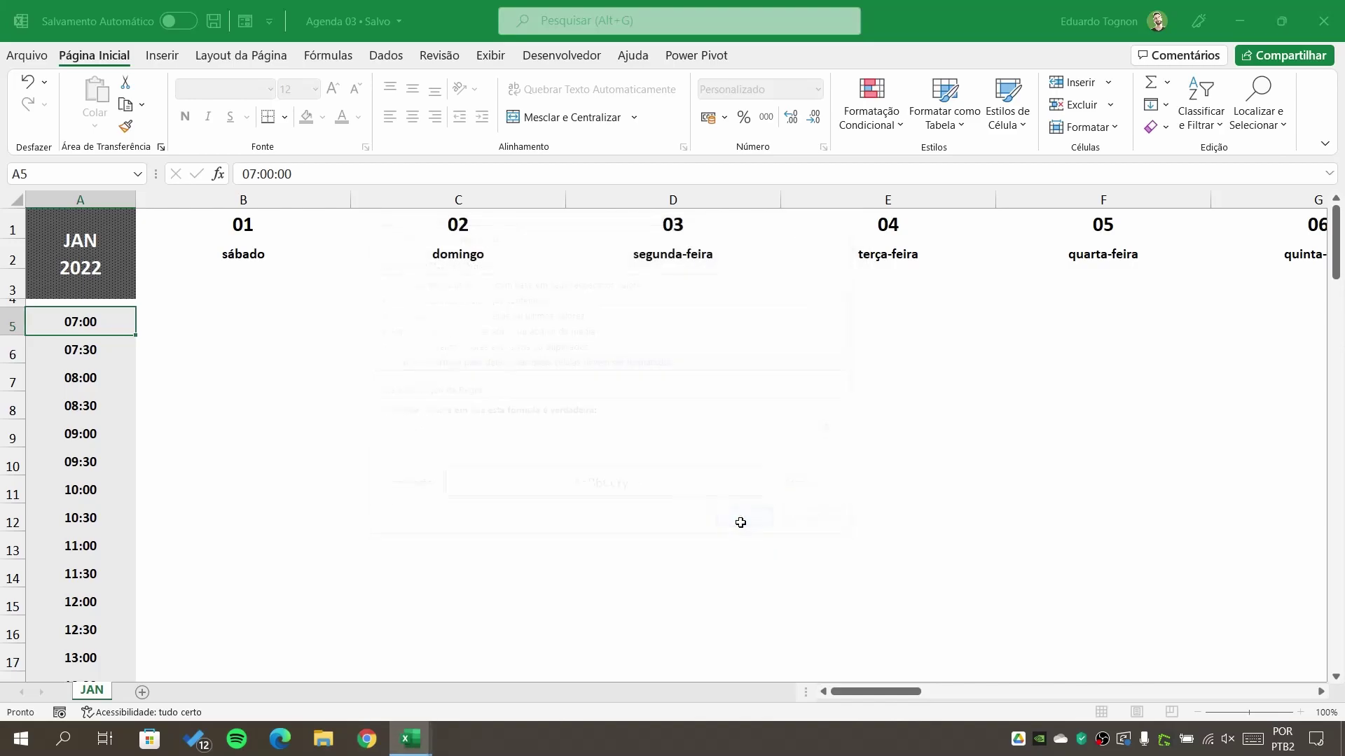
pyautogui.click(341, 418)
pyautogui.click(99, 318)
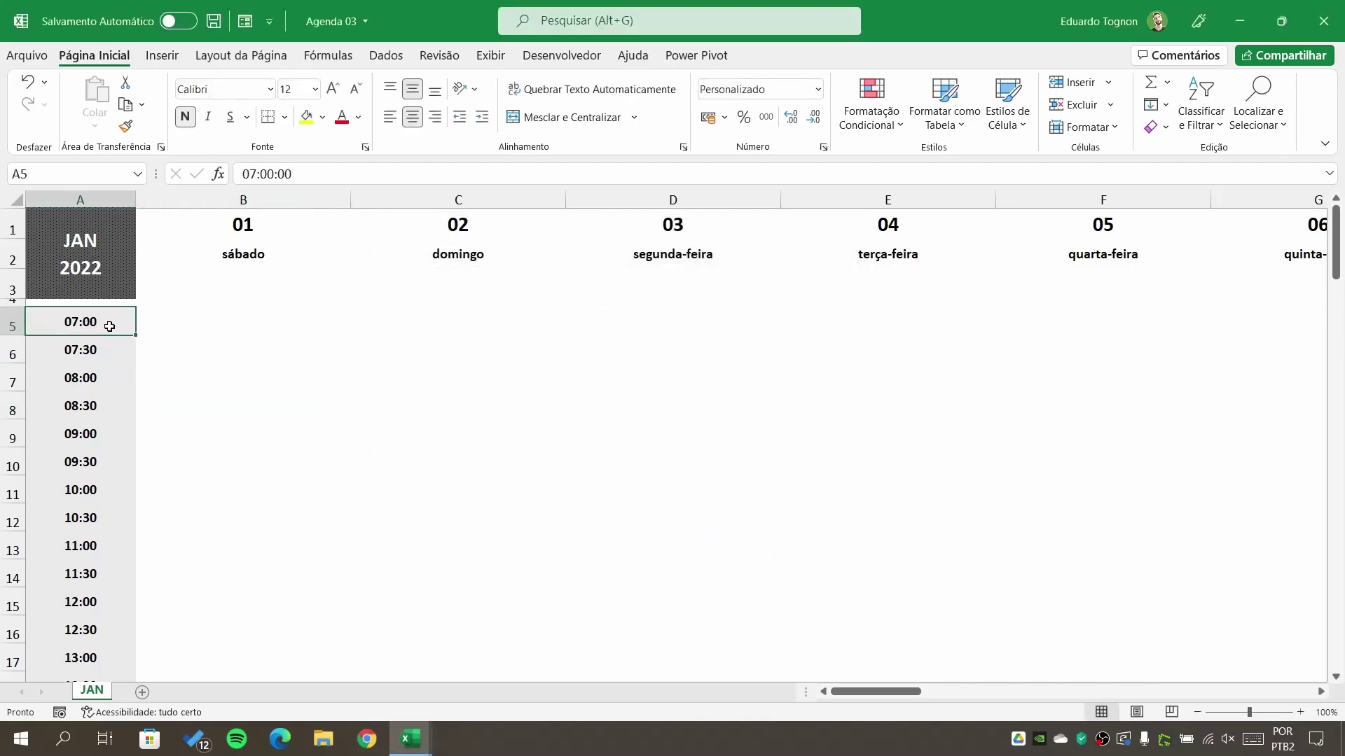
pyautogui.moveTo(108, 320); pyautogui.dragTo(304, 407)
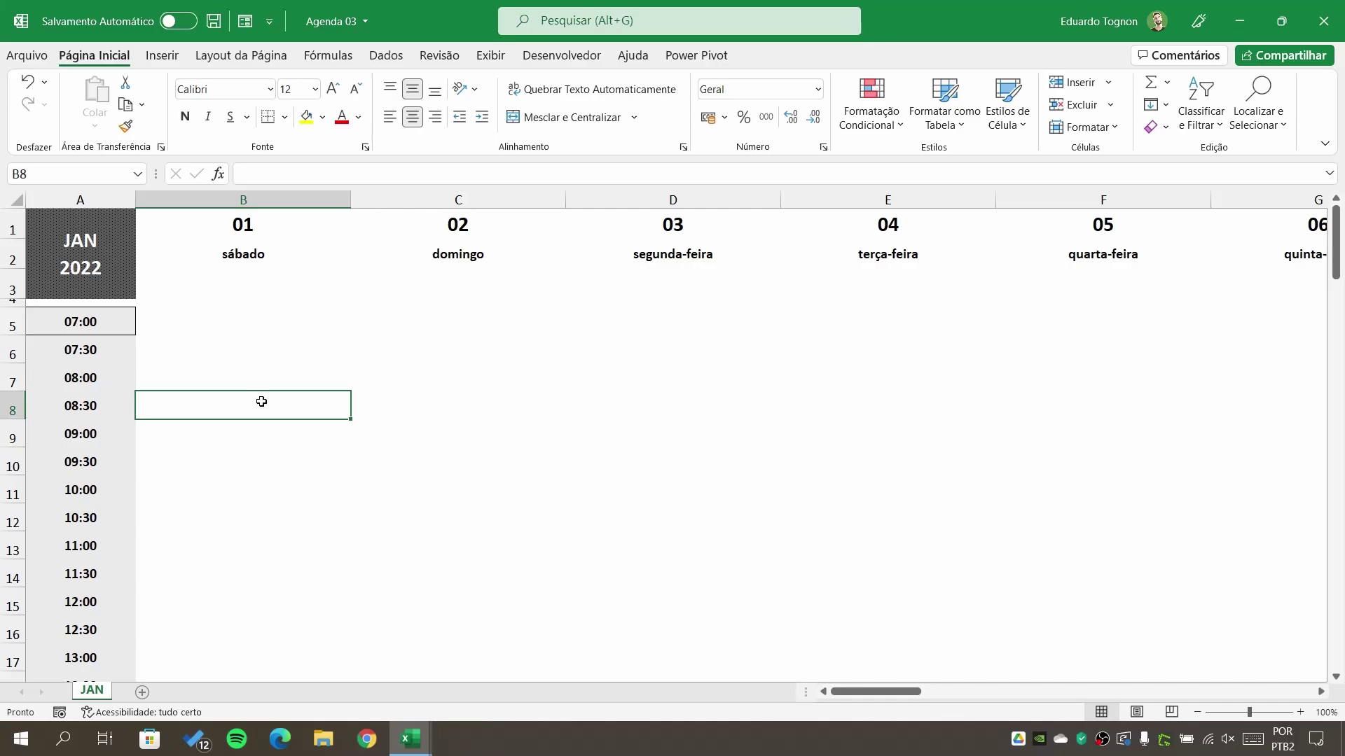
pyautogui.click(112, 319)
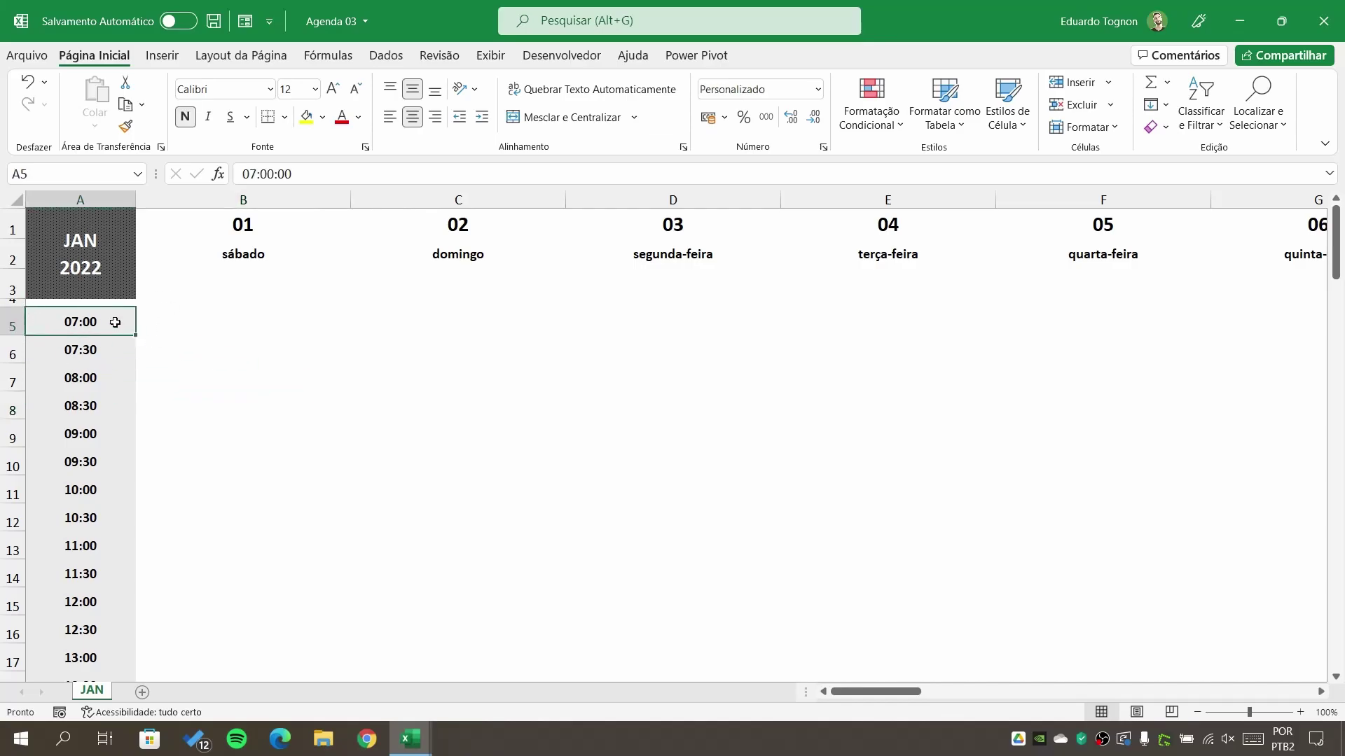
# In Manage Rules, change the first rule's applied range to =A5:AF100 and apply
pyautogui.click(873, 115)
pyautogui.click(926, 415)
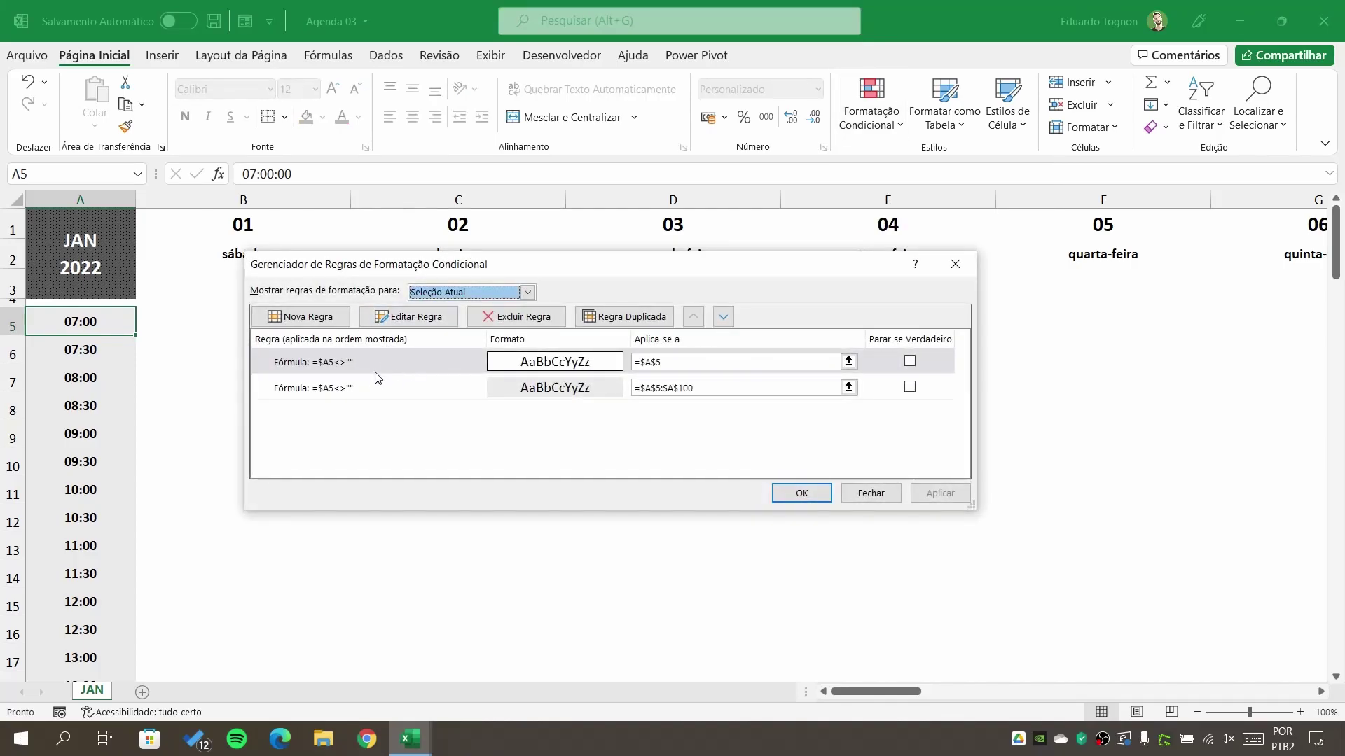
pyautogui.click(376, 389)
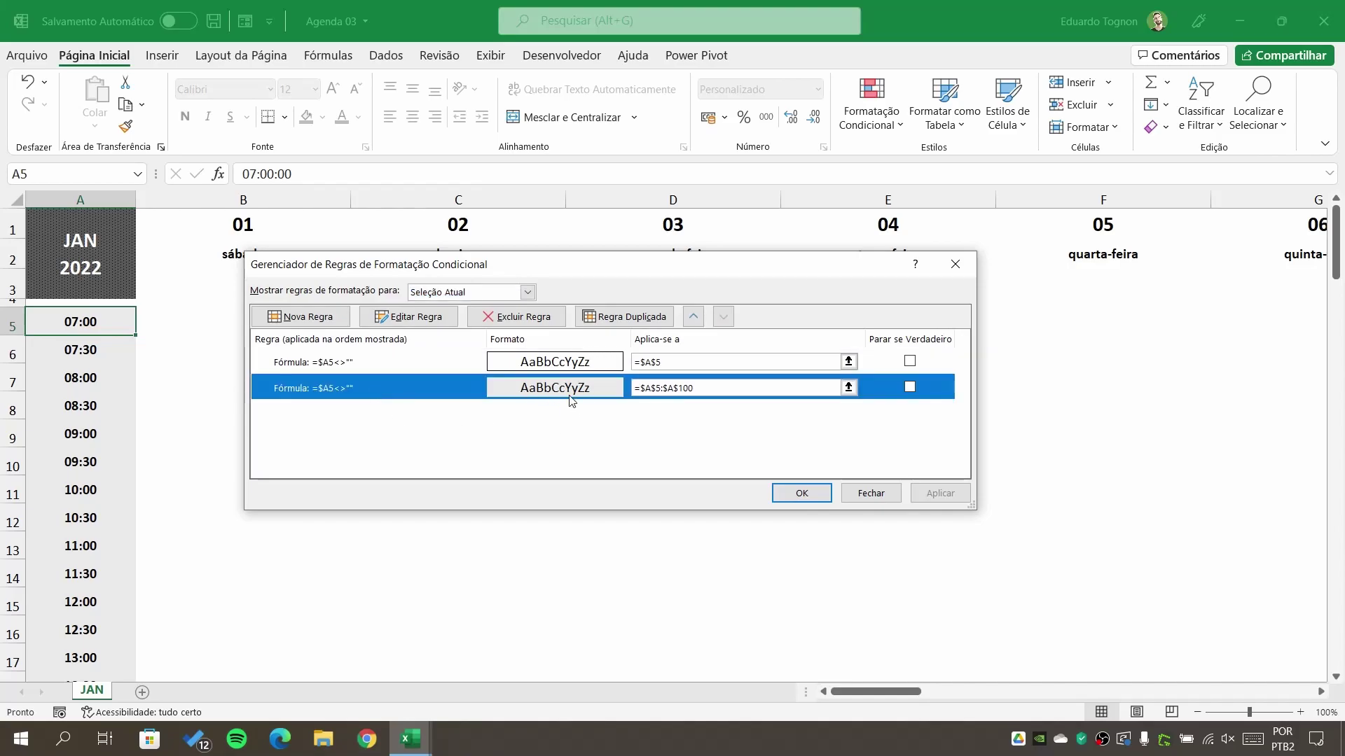
pyautogui.click(405, 361)
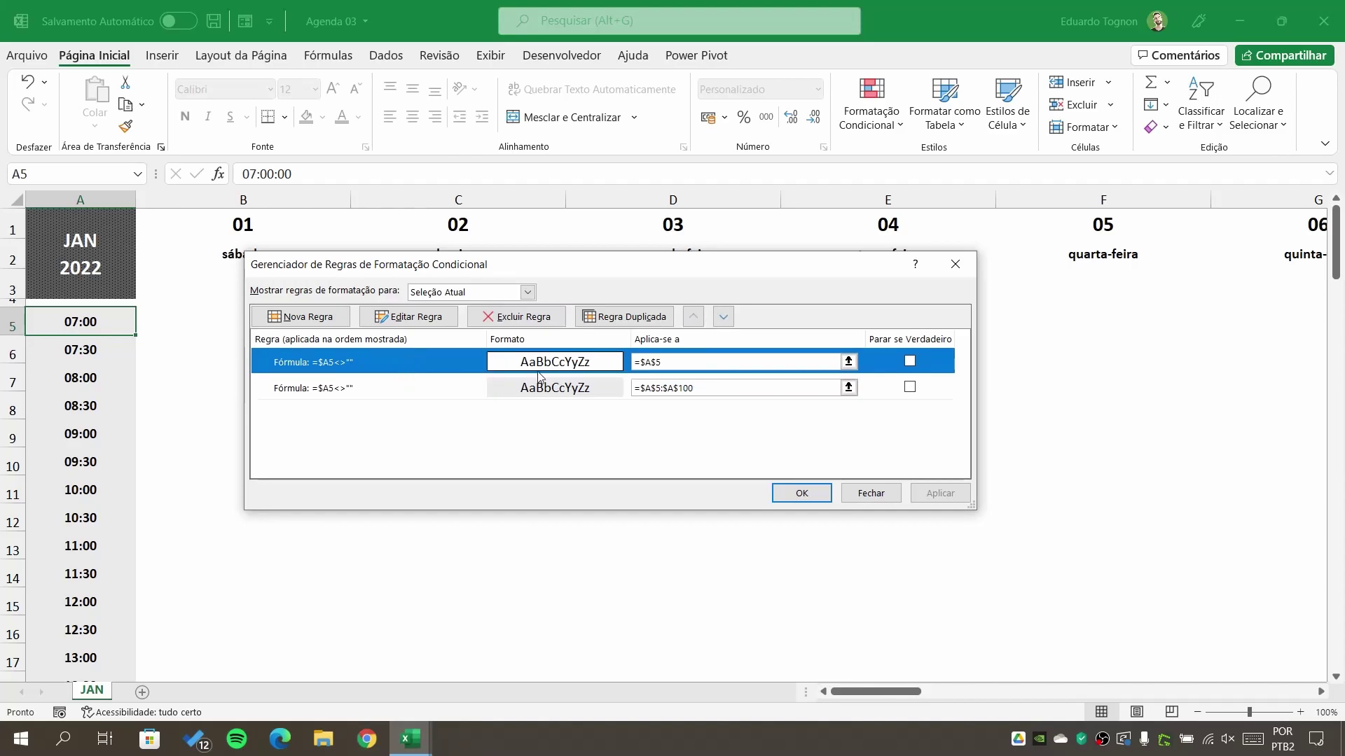
pyautogui.click(553, 392)
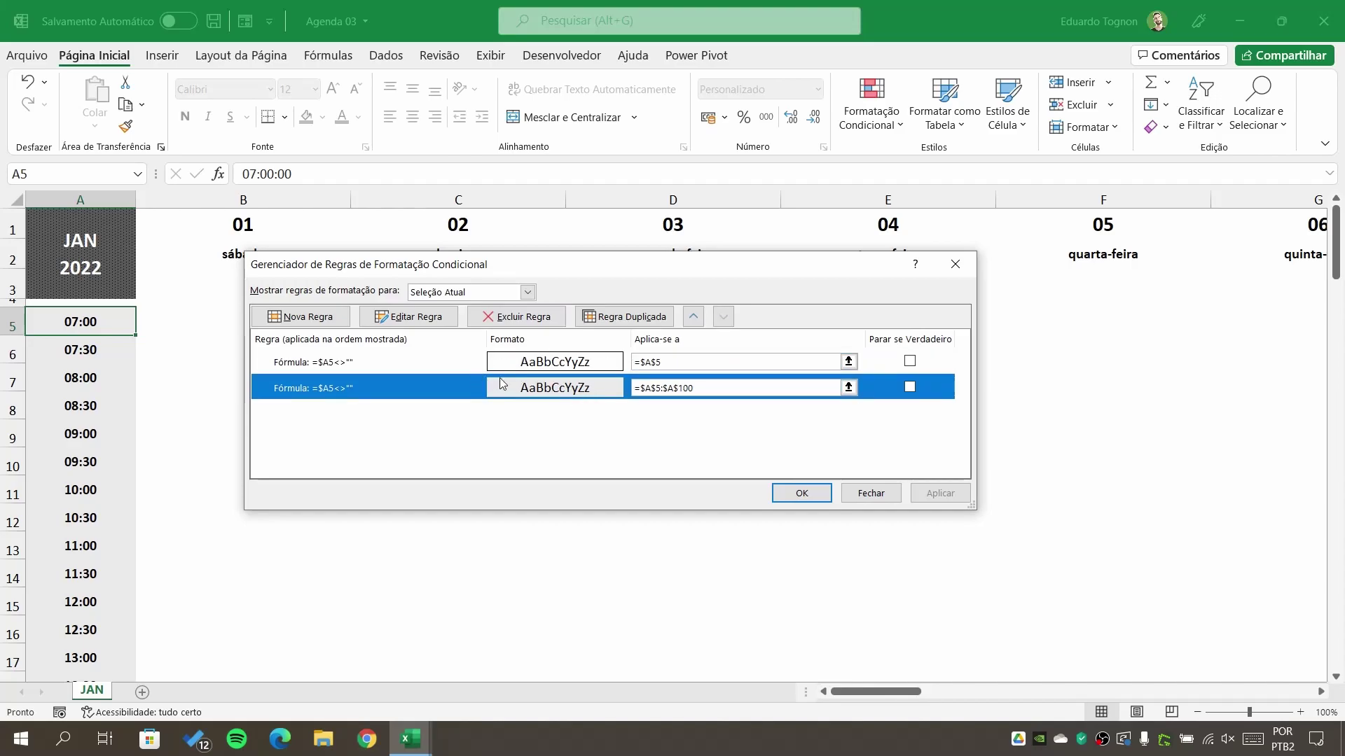
pyautogui.click(439, 365)
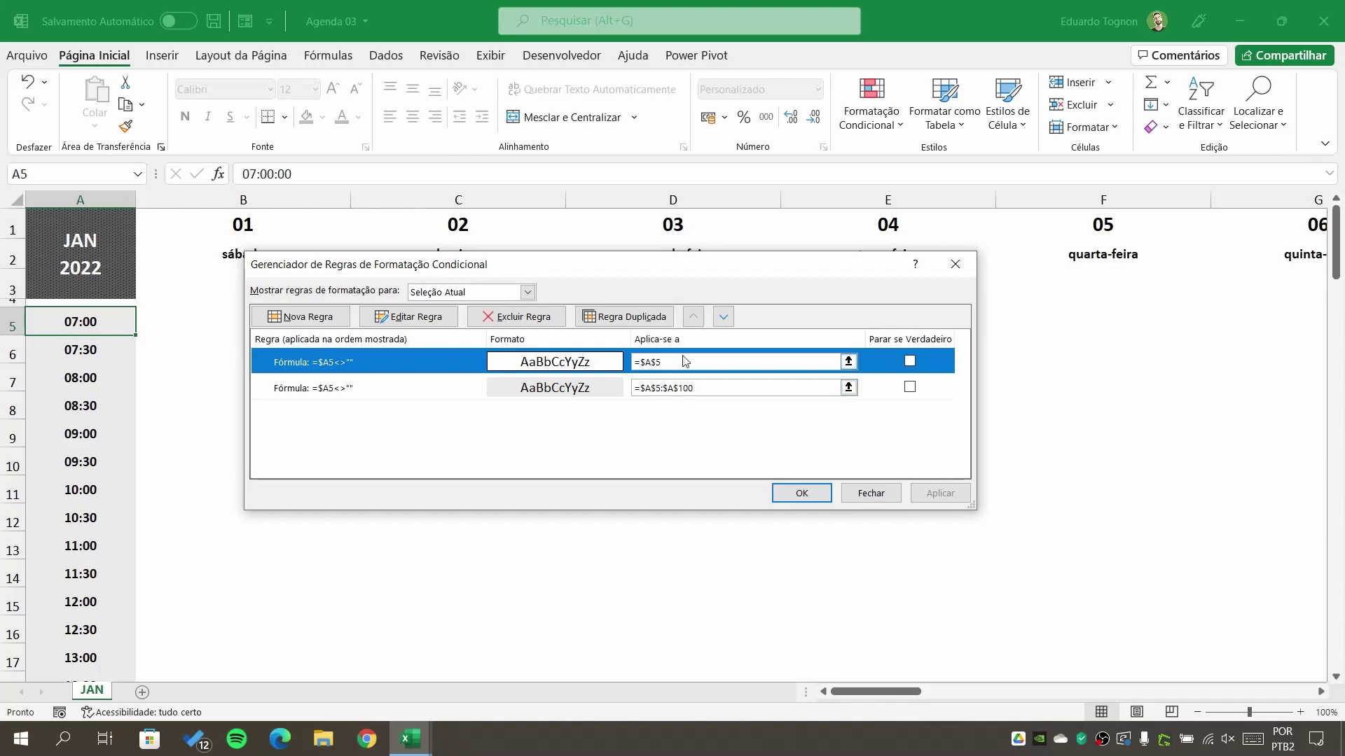
pyautogui.click(673, 366)
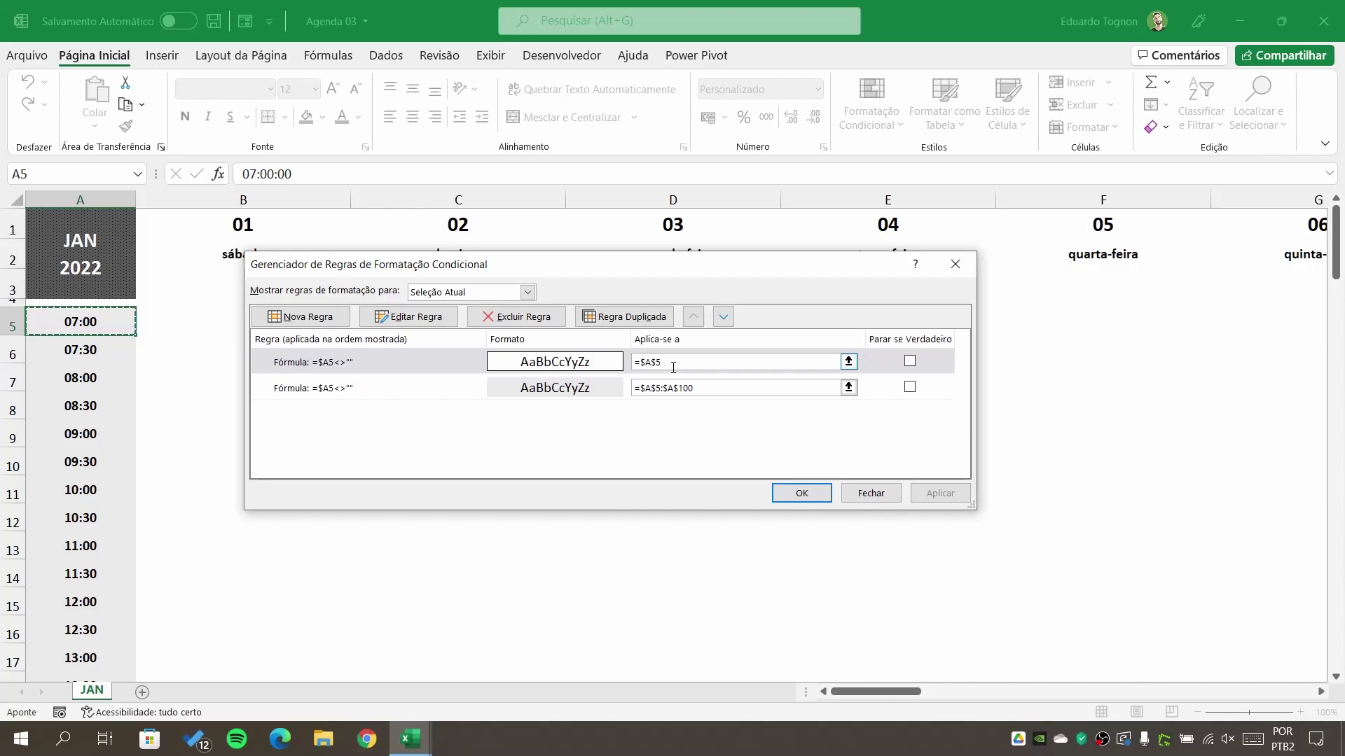
pyautogui.press('BackSpace')
pyautogui.press('BackSpace')
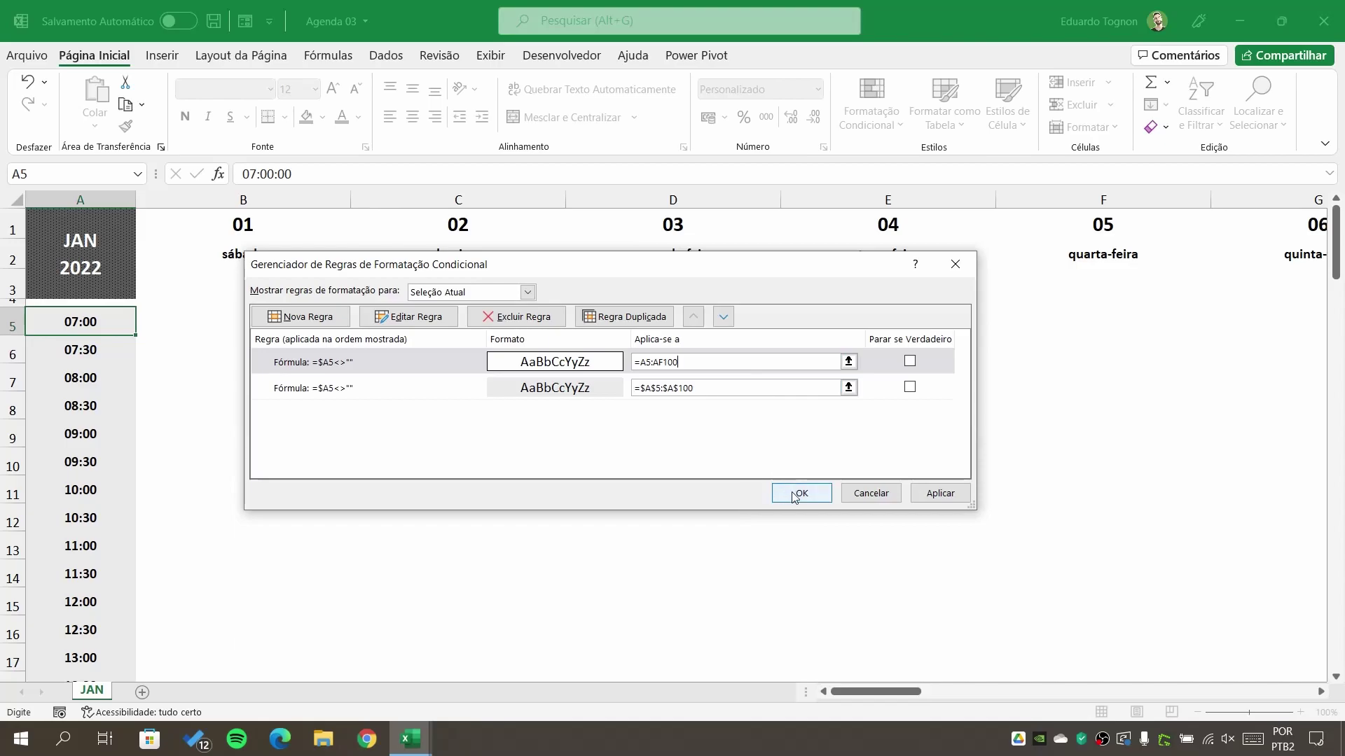
pyautogui.click(786, 493)
# Clear the times in rows 62 to 73 of column A
pyautogui.click(495, 525)
pyautogui.scroll(-3, 333, 392)
pyautogui.scroll(-4, 332, 392)
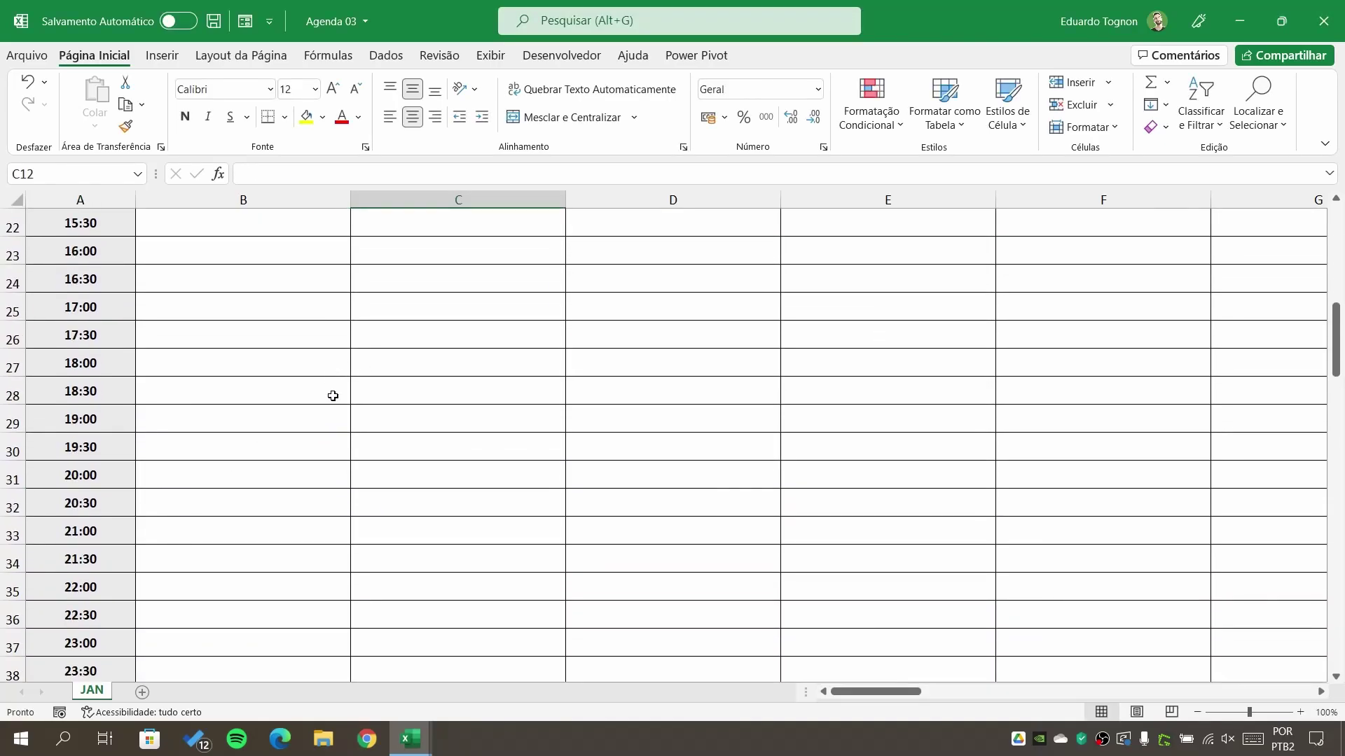
pyautogui.scroll(-6, 333, 392)
pyautogui.scroll(-5, 333, 396)
pyautogui.scroll(-5, 332, 396)
pyautogui.scroll(-1, 330, 393)
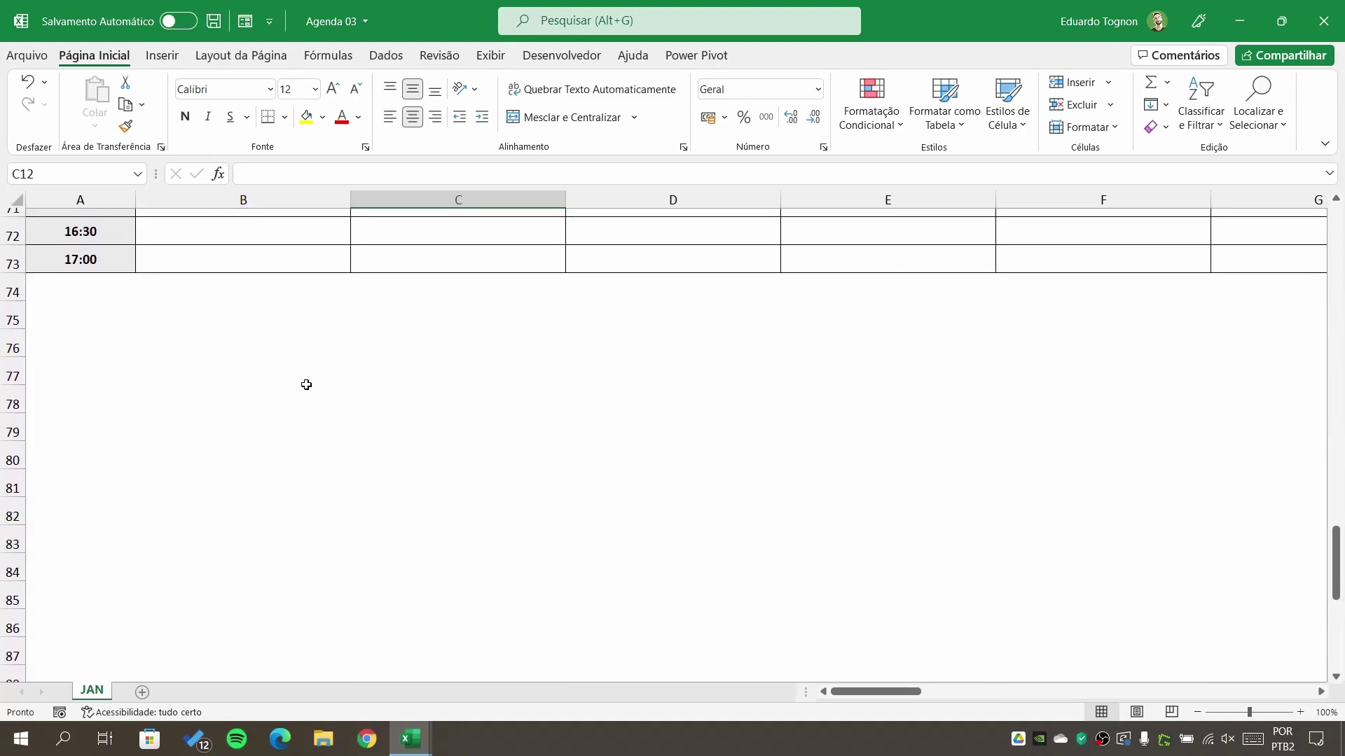
pyautogui.scroll(2, 306, 385)
pyautogui.scroll(3, 161, 449)
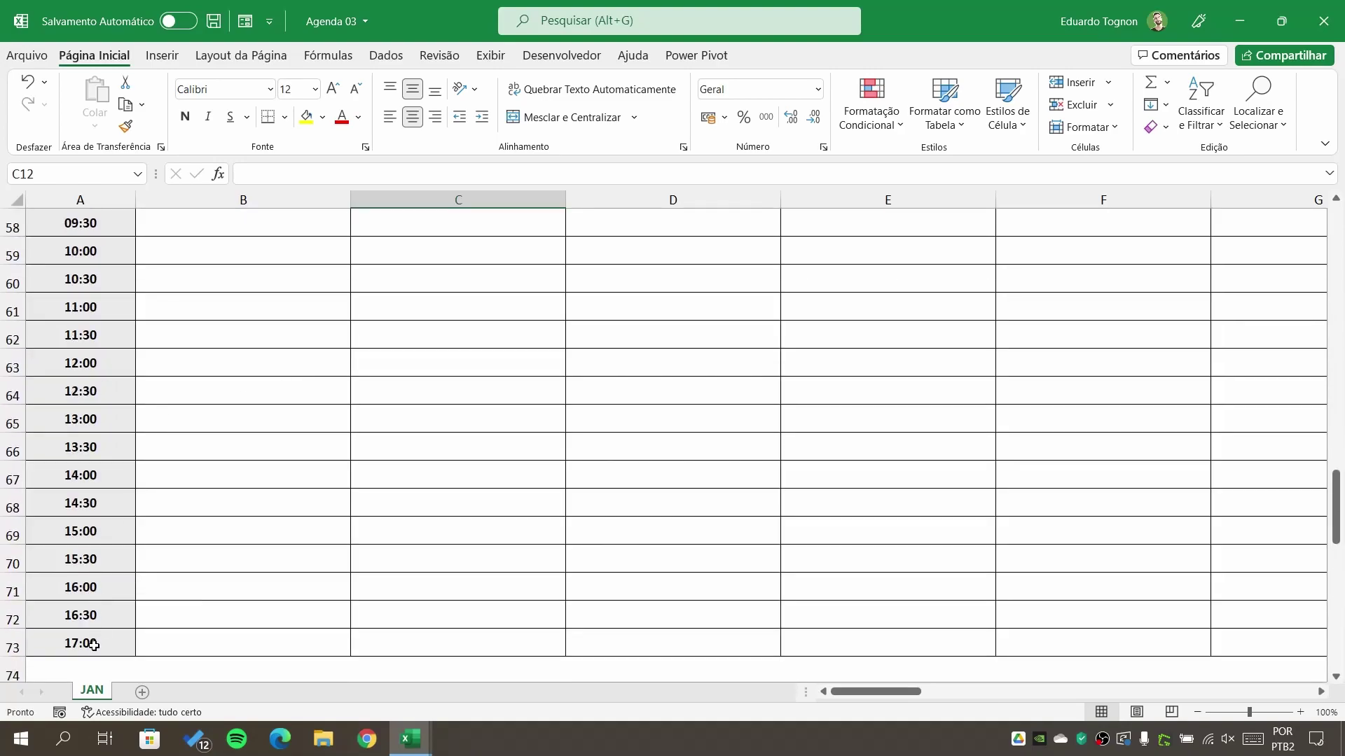
pyautogui.moveTo(93, 643); pyautogui.dragTo(84, 325)
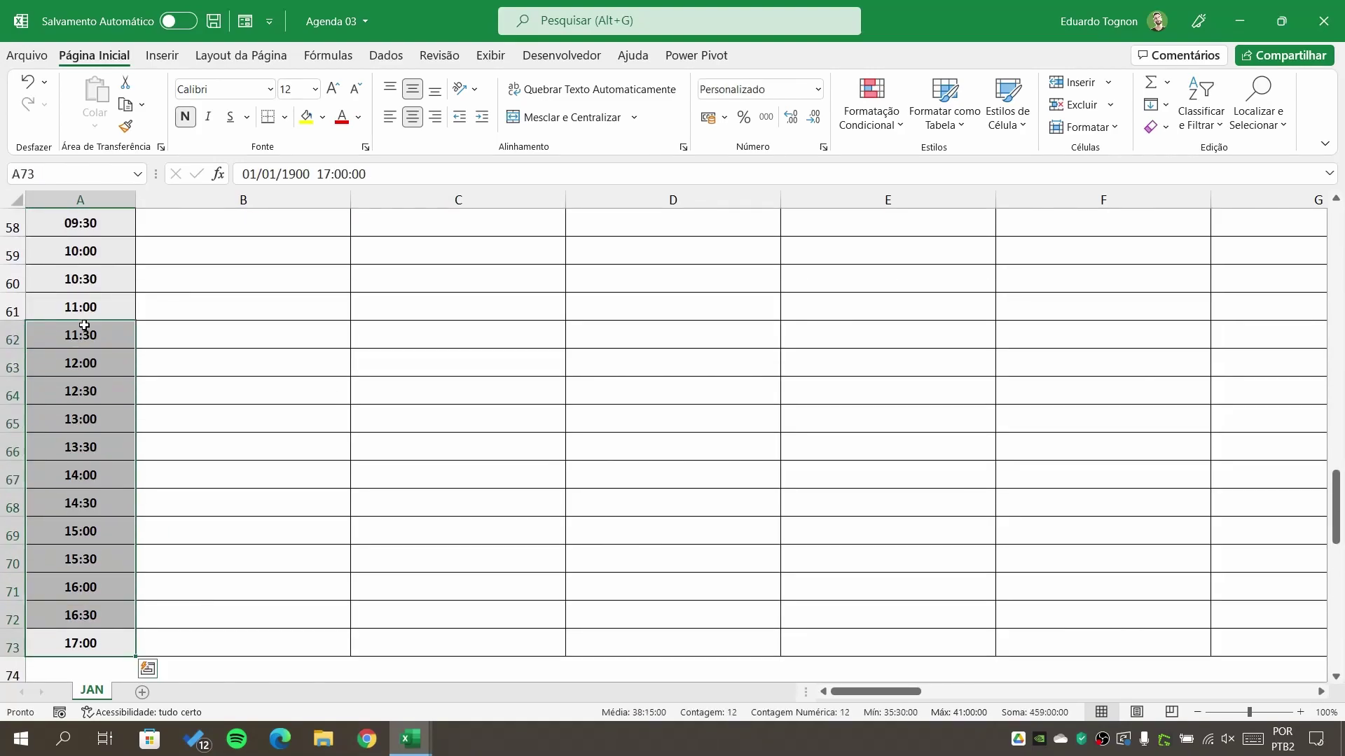
pyautogui.hotkey('ctrl', 'z')
pyautogui.click(217, 366)
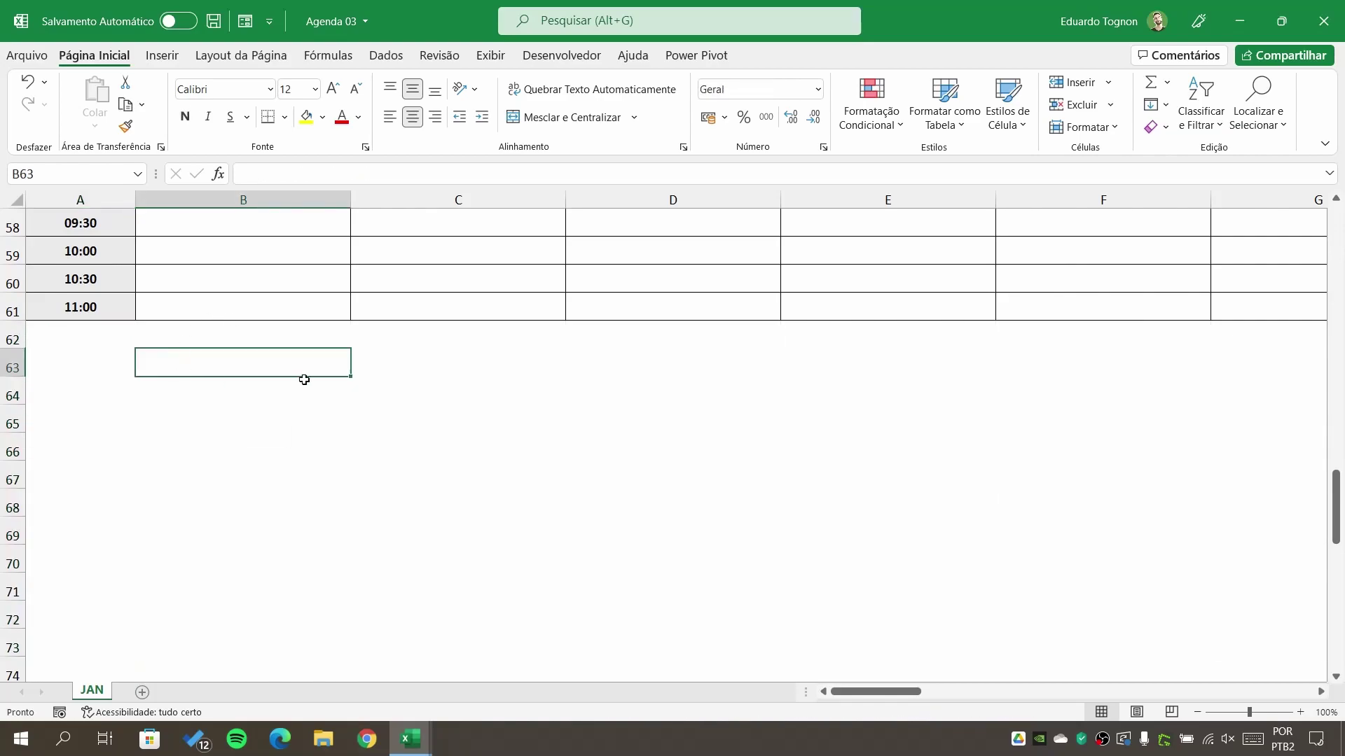
# Clear the remaining times from A5 to A61 to test the border rule
pyautogui.scroll(11, 303, 380)
pyautogui.scroll(8, 304, 380)
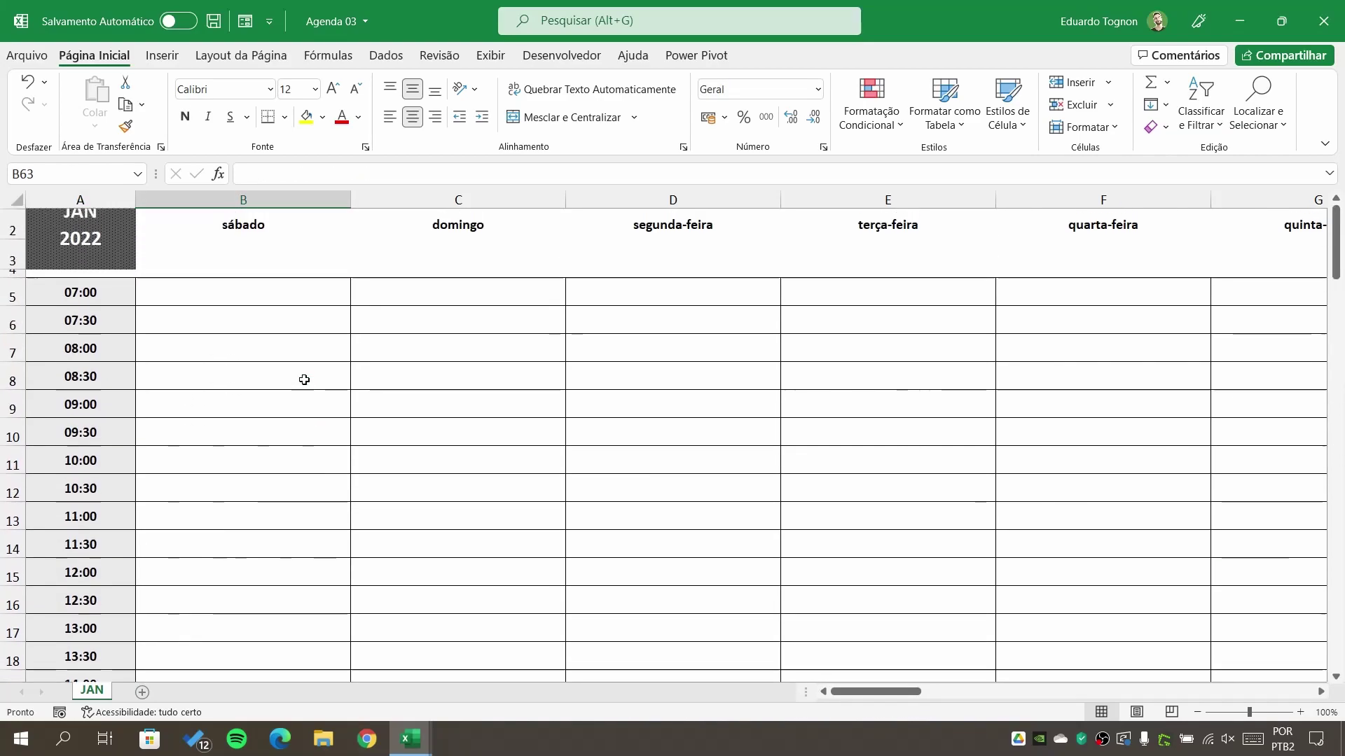
pyautogui.moveTo(91, 316)
pyautogui.mouseDown()
pyautogui.moveTo(84, 747)
pyautogui.moveTo(98, 605)
pyautogui.mouseUp()
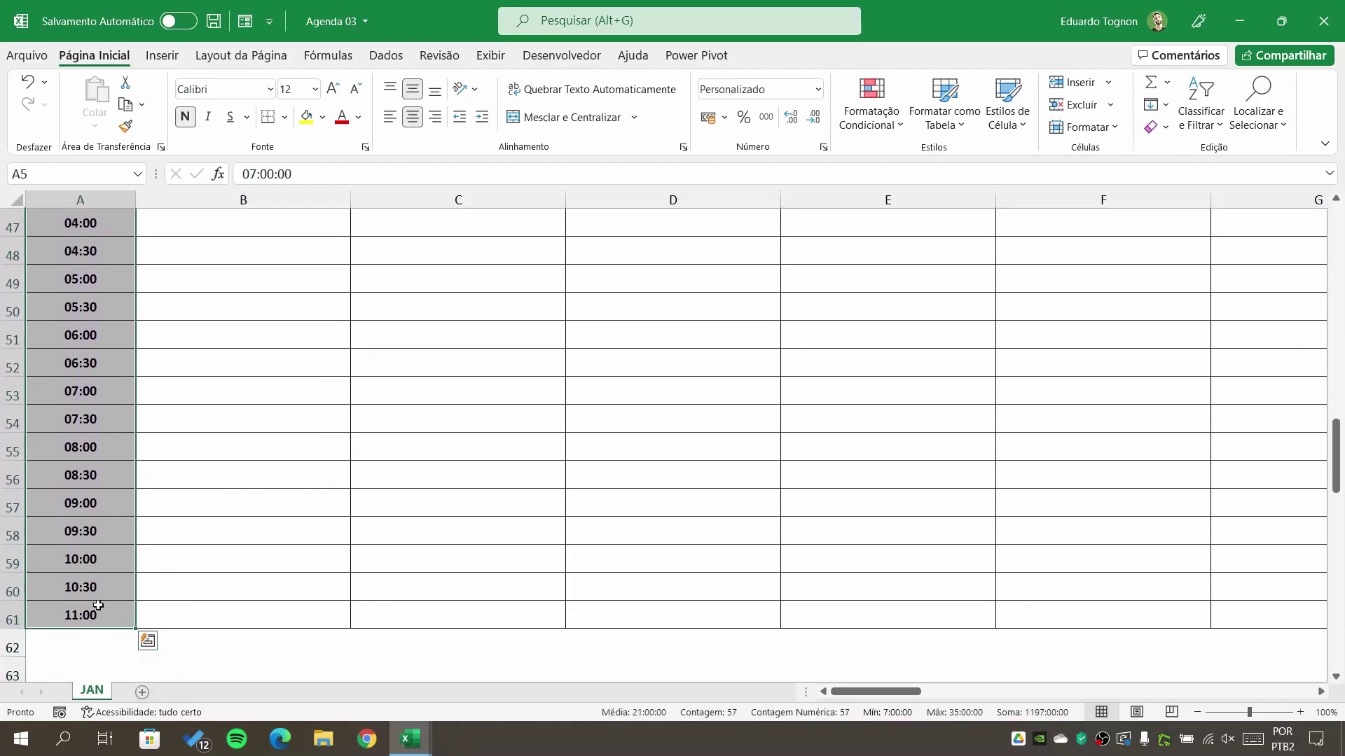
pyautogui.hotkey('ctrl', 'z')
pyautogui.click(245, 475)
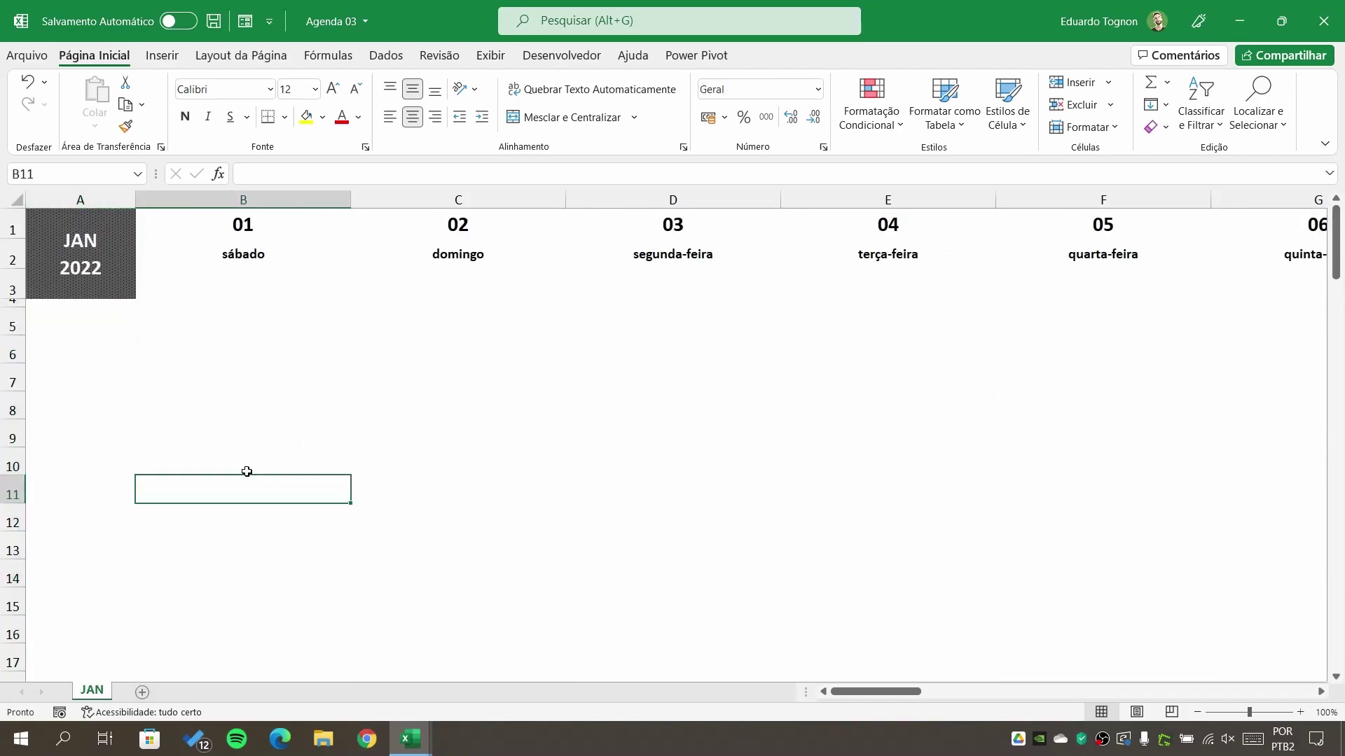
# Enter 08:00 in cell A5 and check that row 5's borders appear
pyautogui.click(103, 328)
pyautogui.write('8:00')
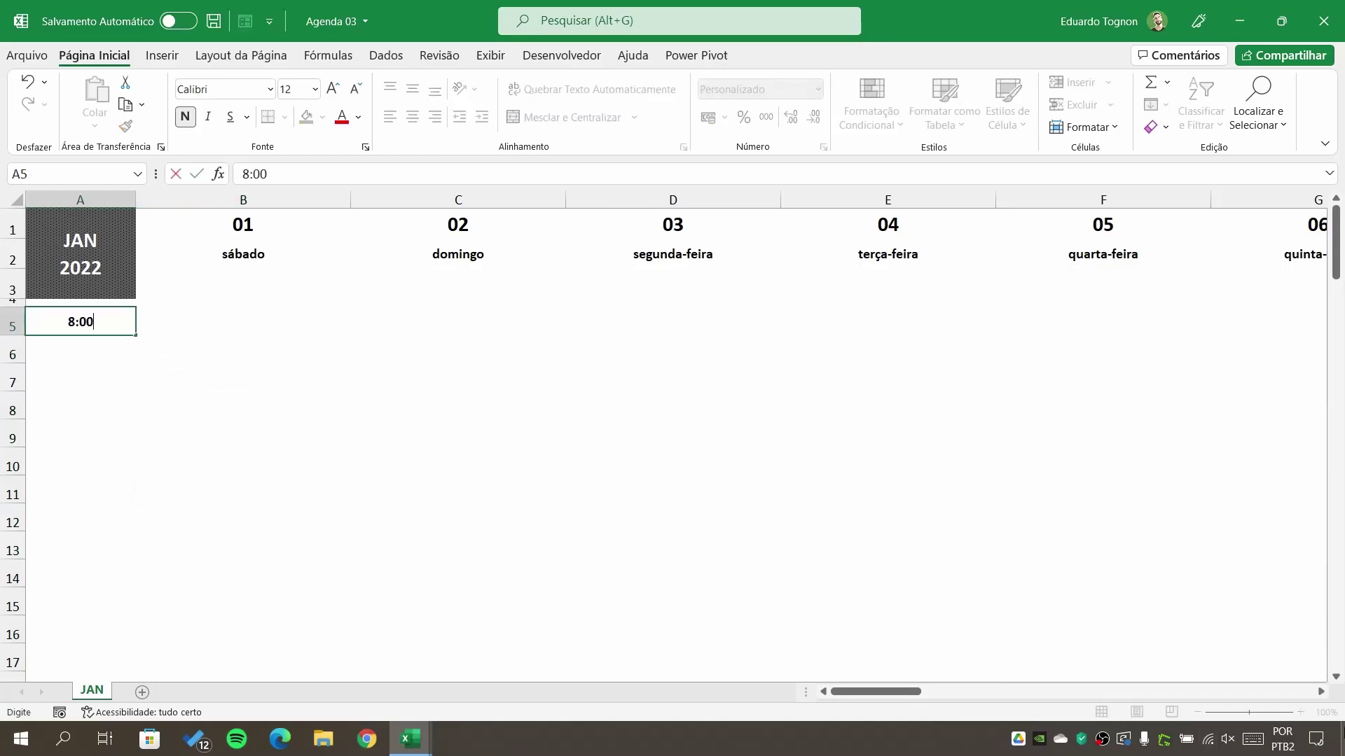
pyautogui.press('Return')
pyautogui.click(223, 553)
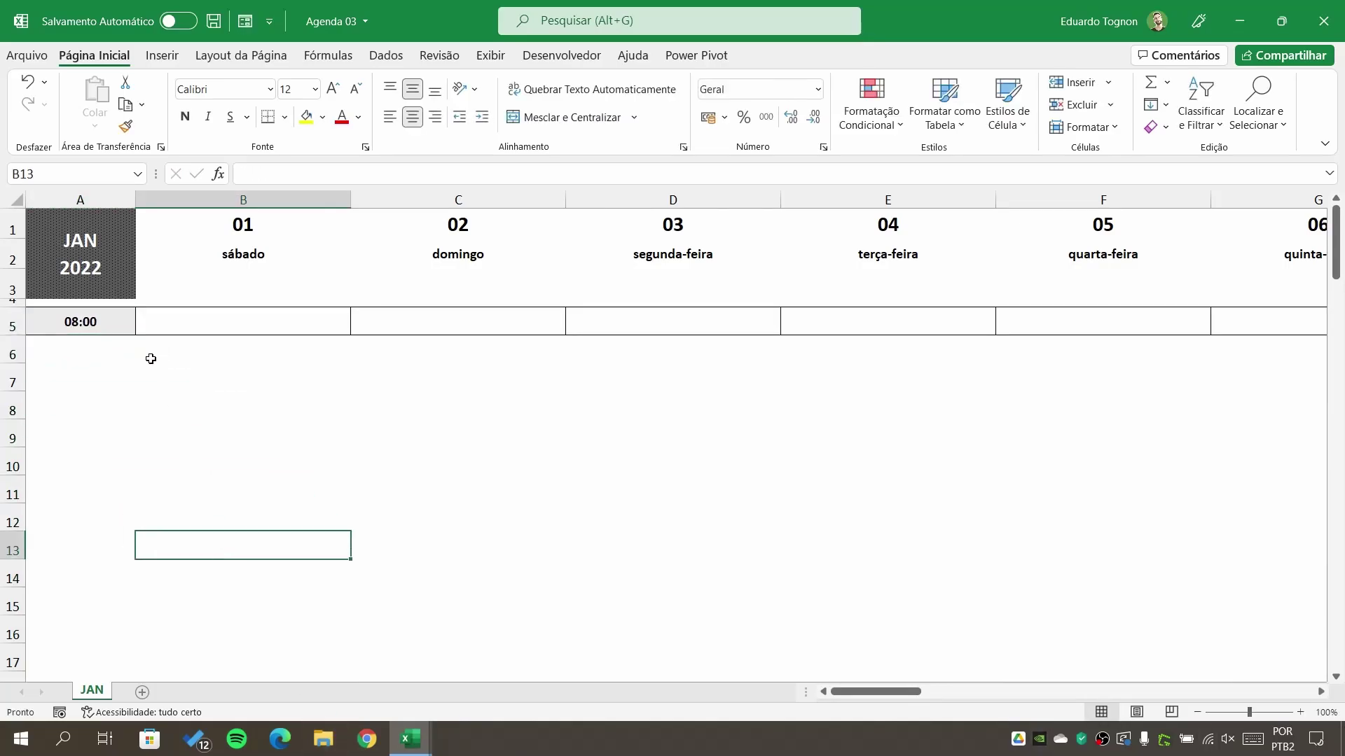
pyautogui.click(98, 315)
pyautogui.click(87, 376)
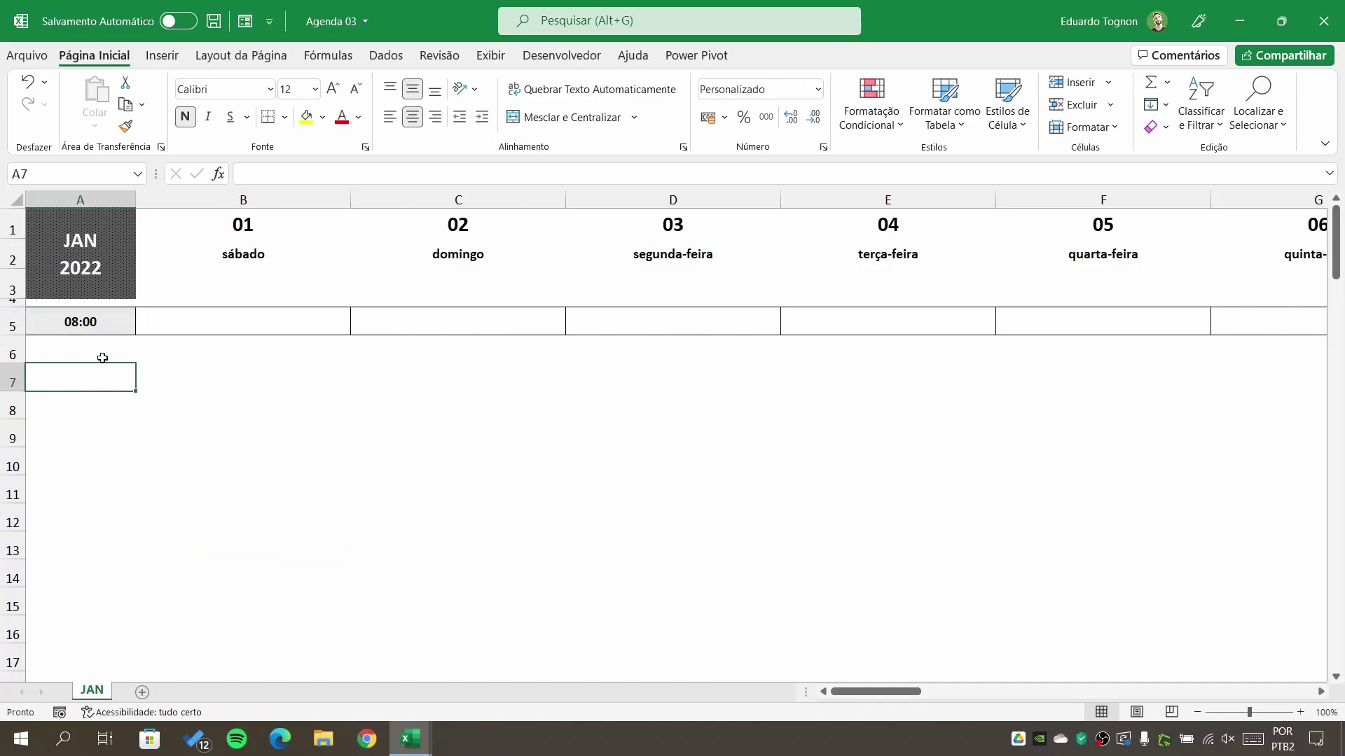
pyautogui.click(103, 323)
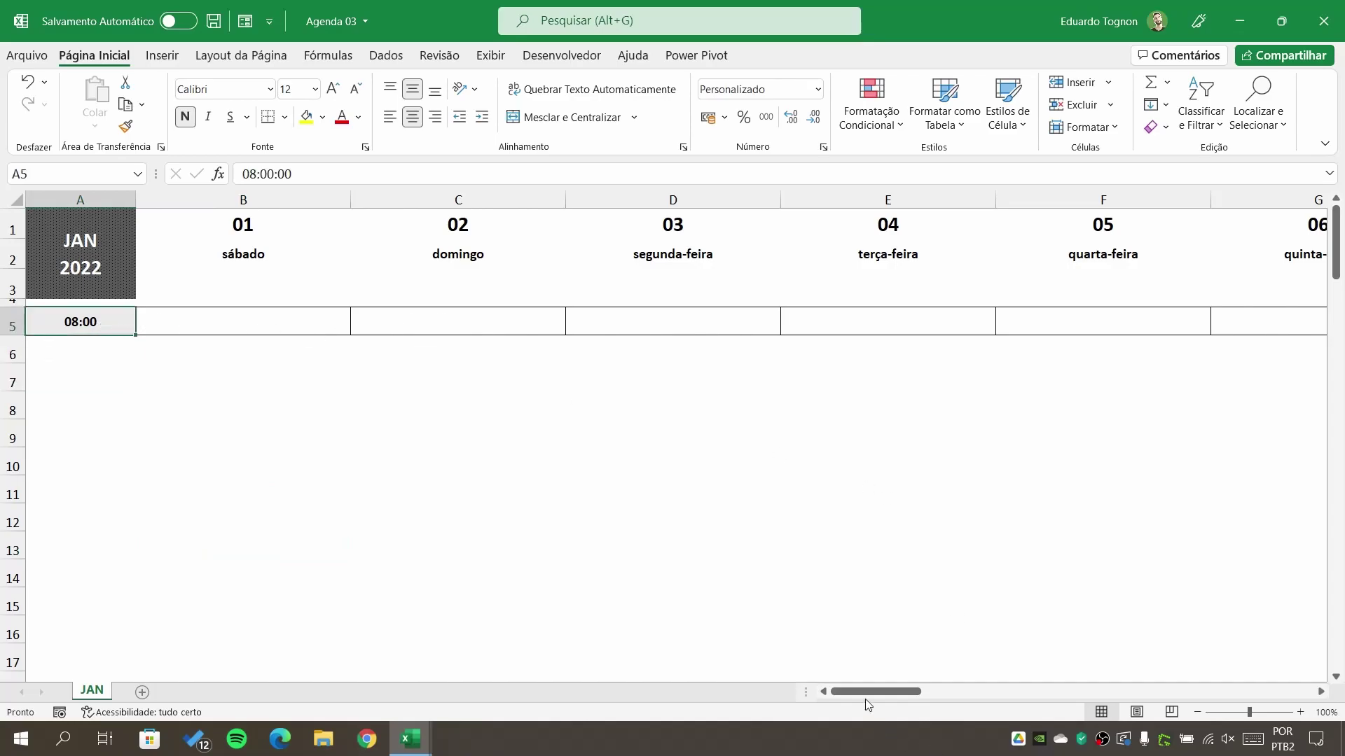
# Check the cells past day 31 (AG5, AH5) to see where the row borders end
pyautogui.moveTo(874, 694); pyautogui.dragTo(1336, 690)
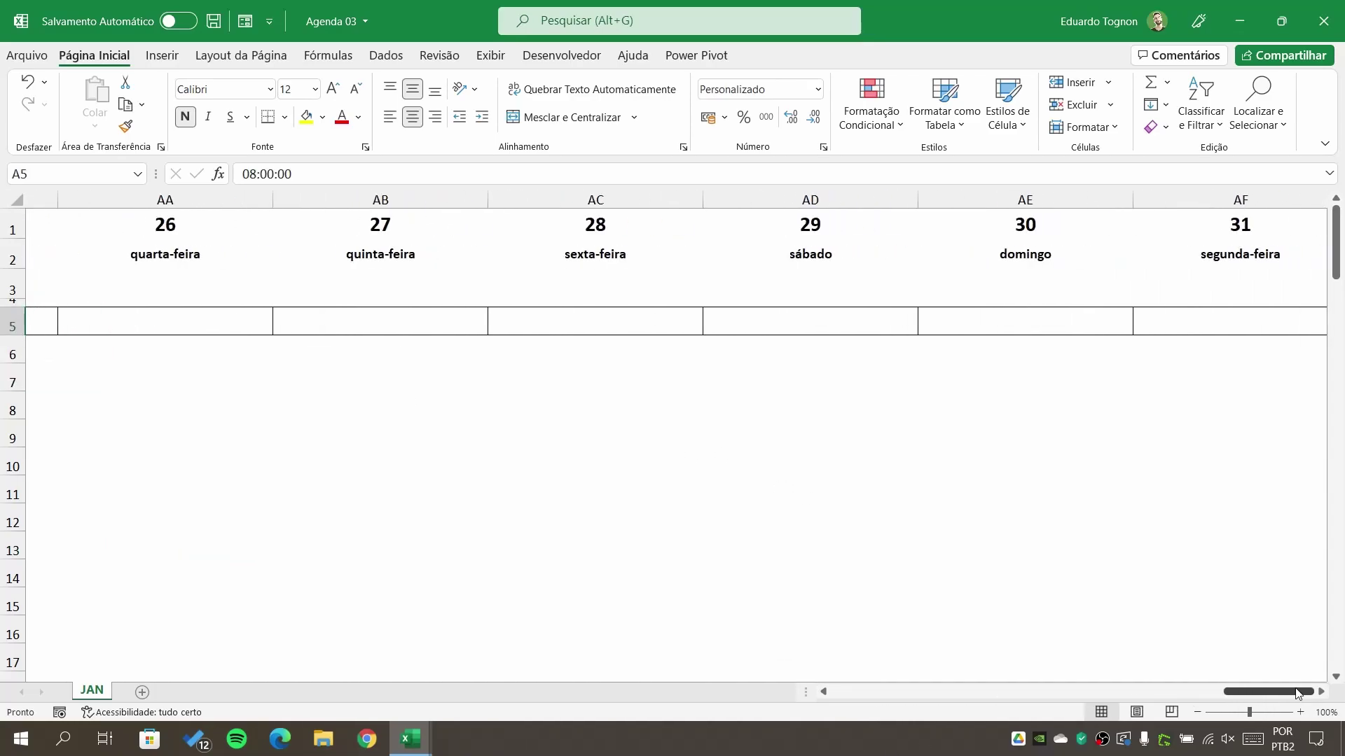
pyautogui.click(1321, 691)
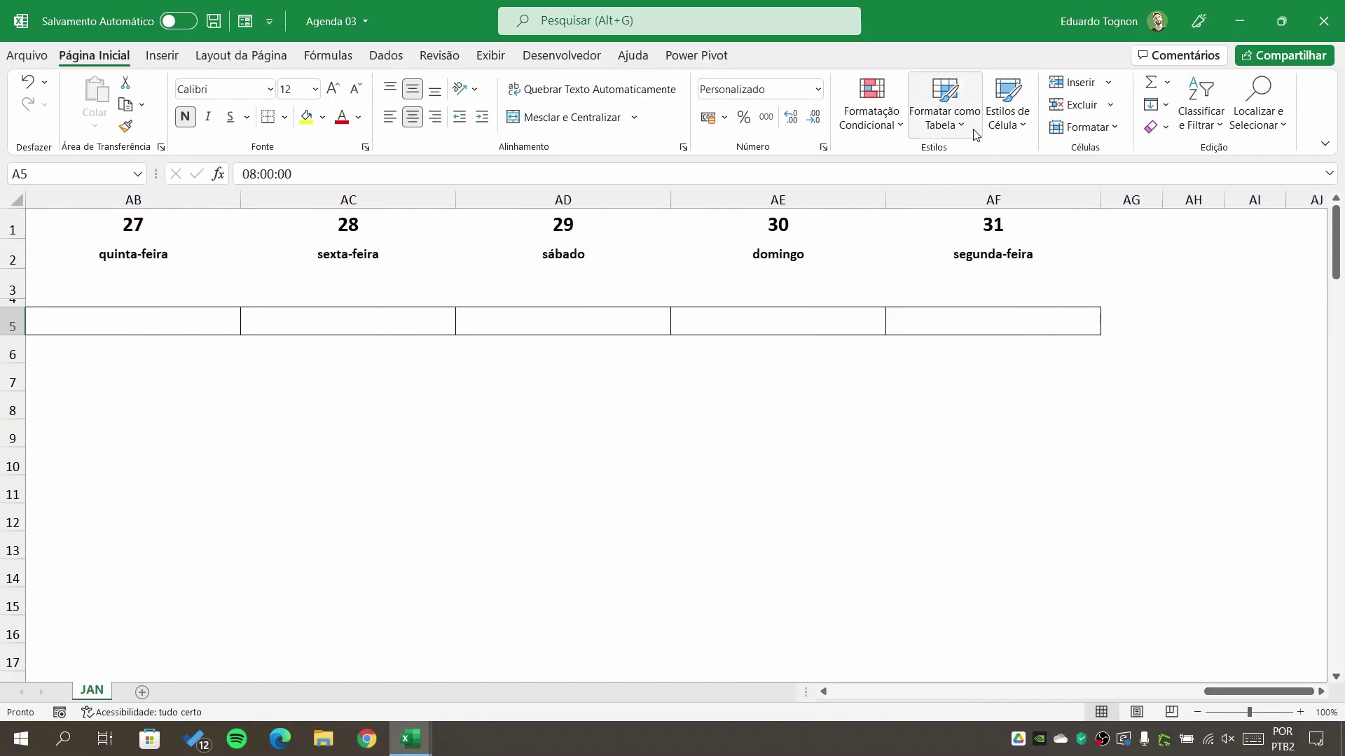
pyautogui.click(1146, 319)
pyautogui.click(1222, 321)
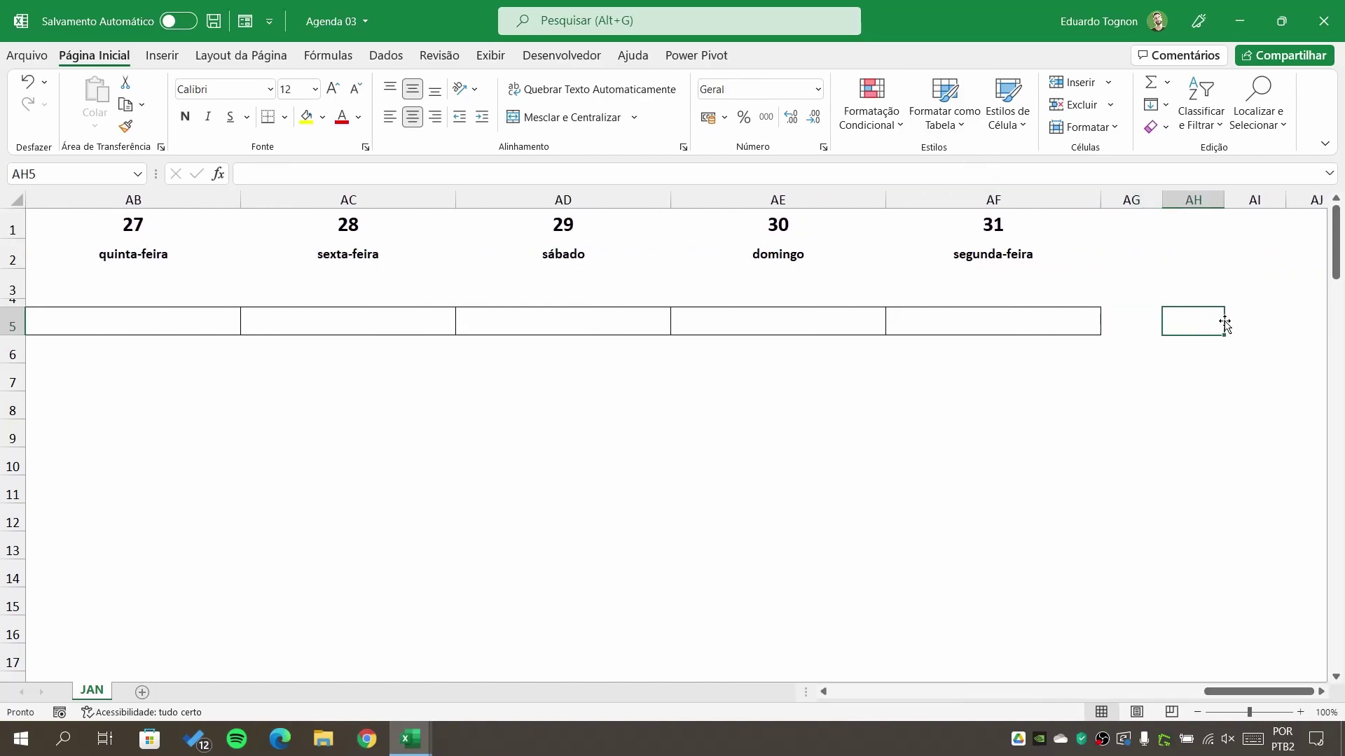
pyautogui.press('Down')
pyautogui.press('Down')
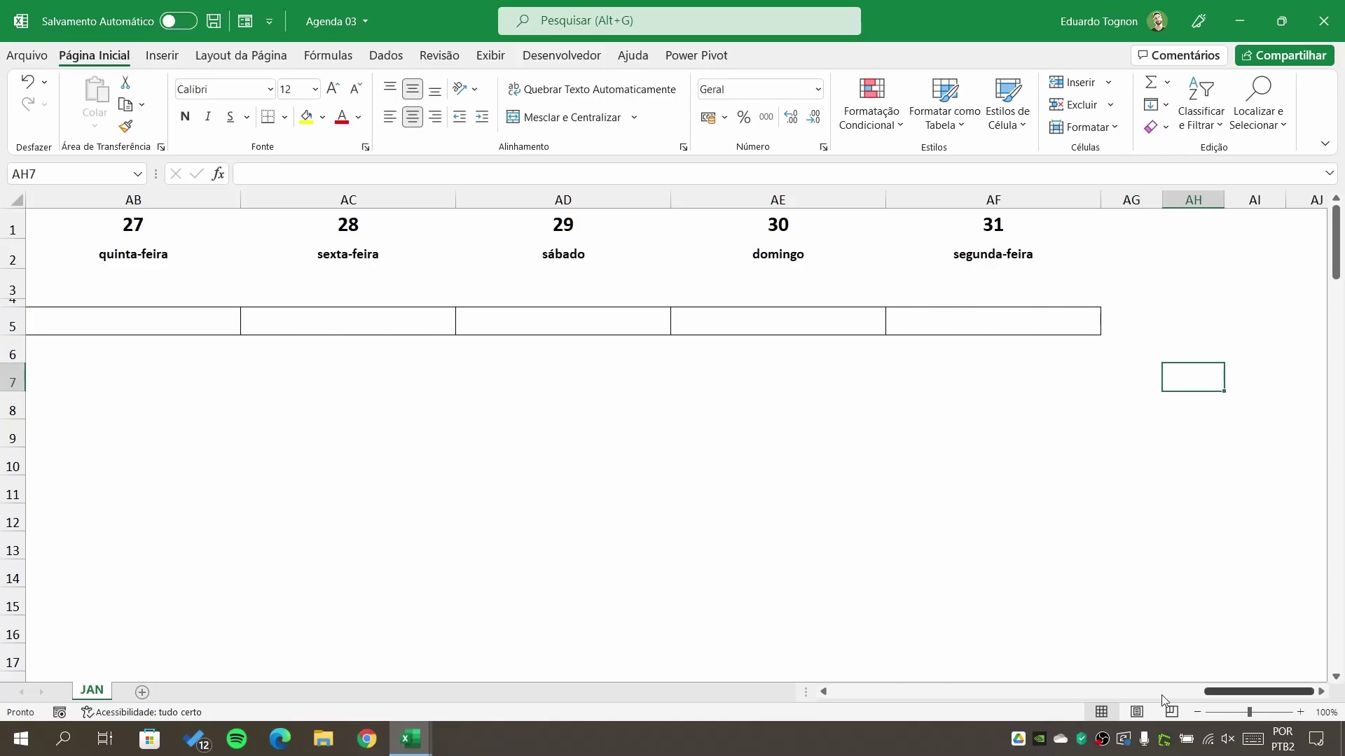
pyautogui.moveTo(1216, 691); pyautogui.dragTo(914, 686)
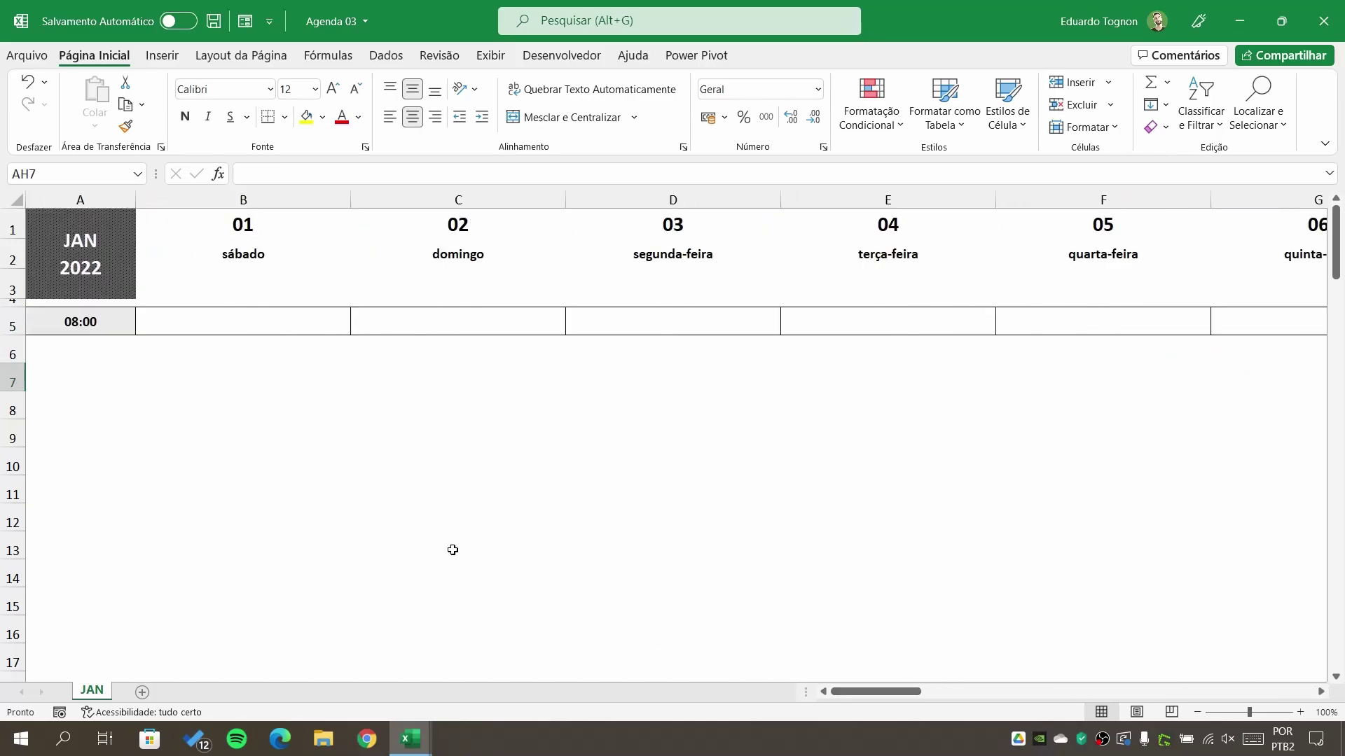
# Enter 08:30 in A6 and fill the half-hour times down to 13:30 in A16
pyautogui.click(85, 362)
pyautogui.write('8:')
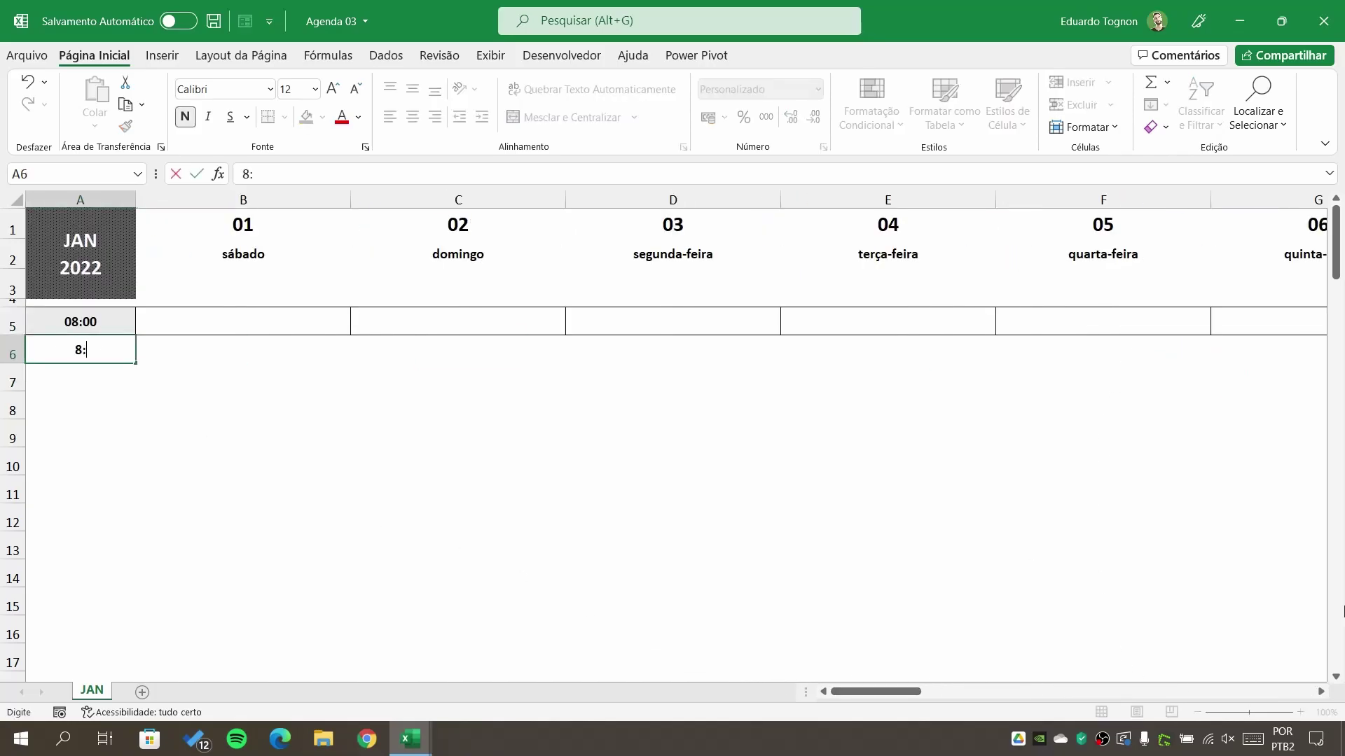
pyautogui.write('30')
pyautogui.press('Return')
pyautogui.press('Right')
pyautogui.press('Right')
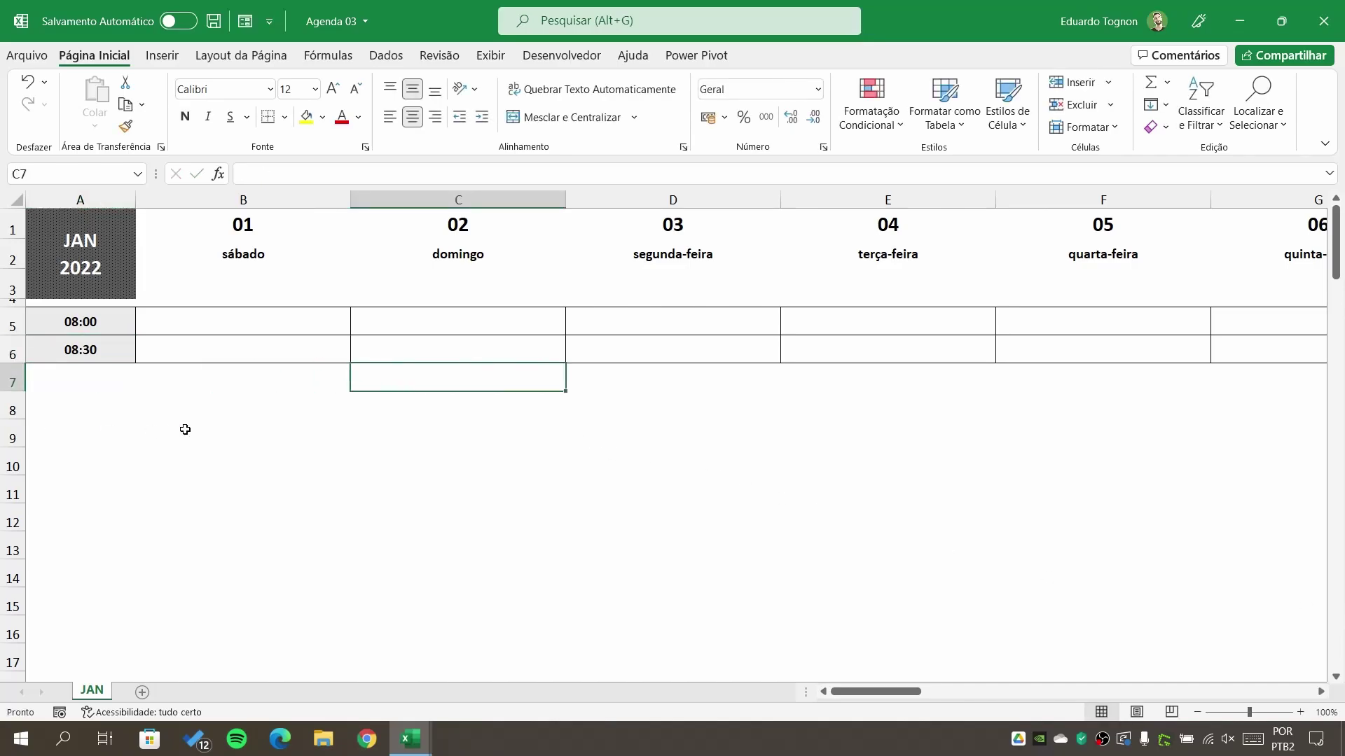
pyautogui.moveTo(95, 329); pyautogui.dragTo(99, 351)
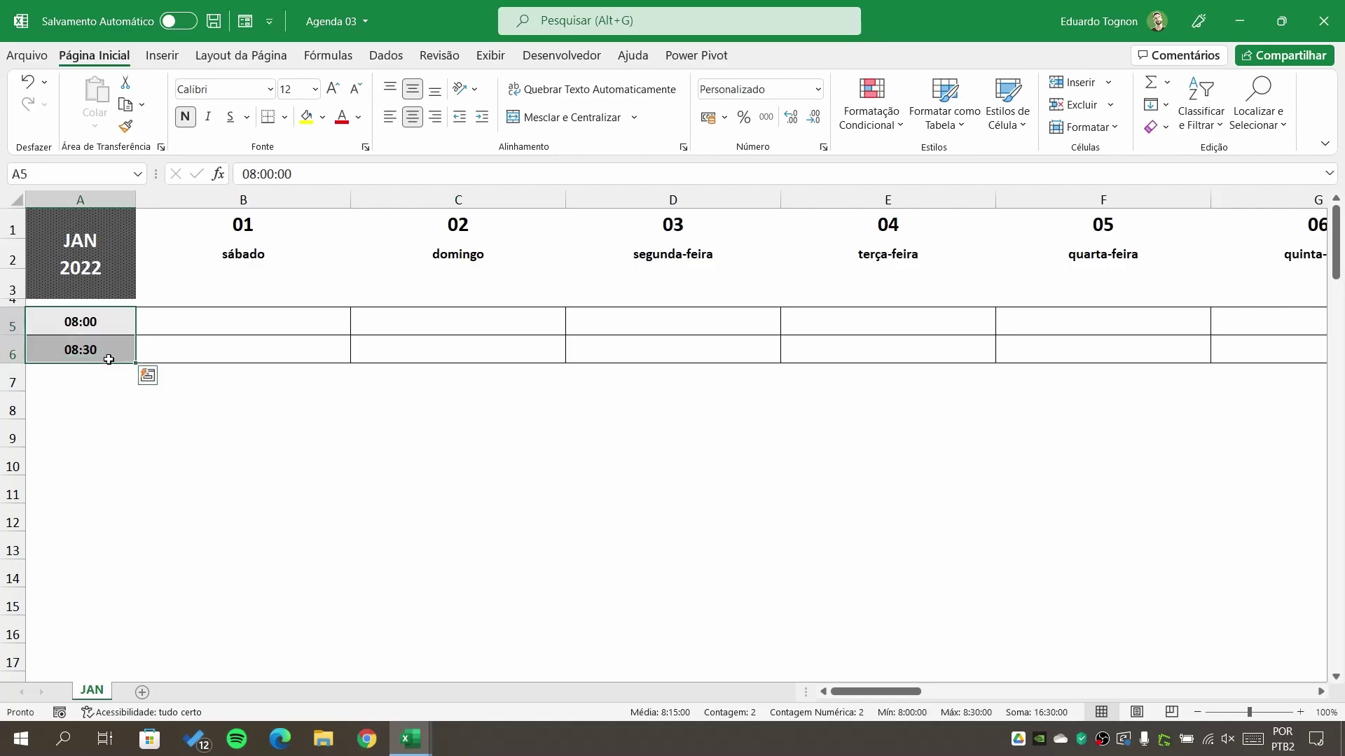
pyautogui.moveTo(136, 365); pyautogui.dragTo(114, 635)
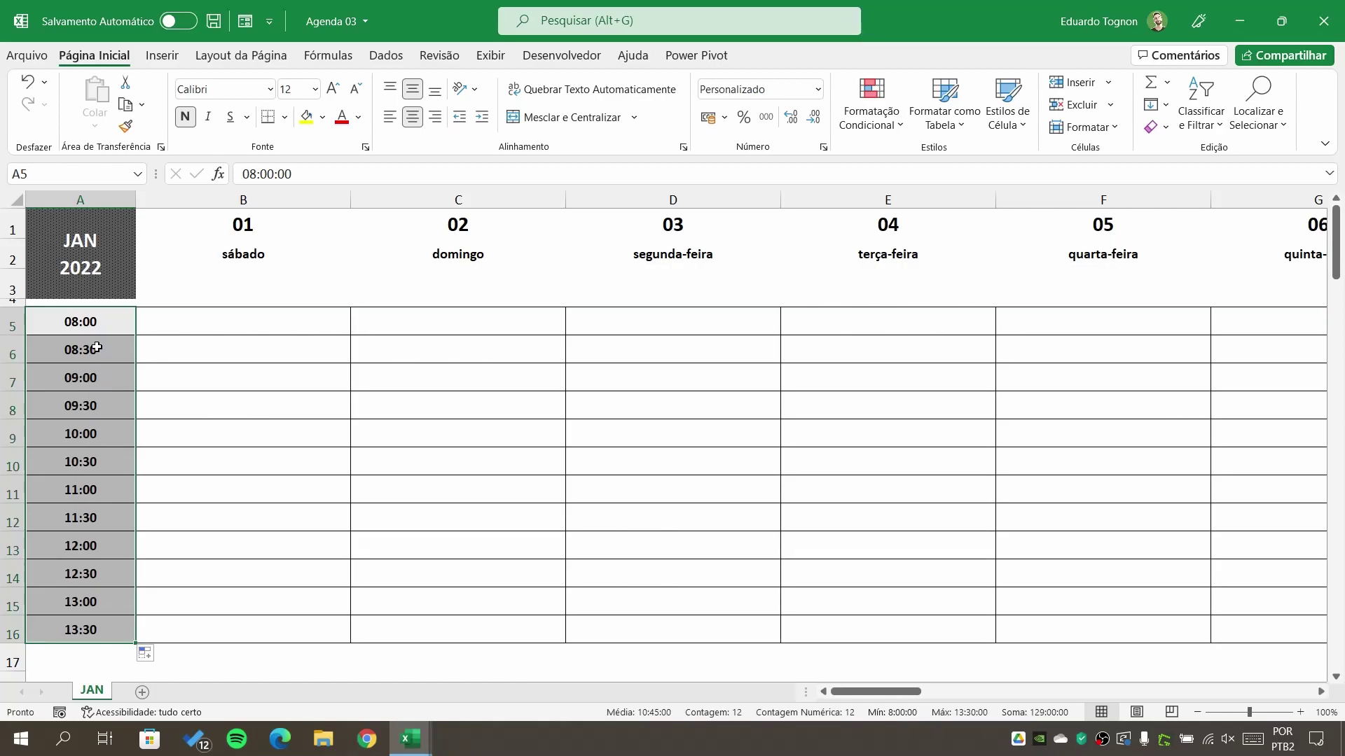
pyautogui.moveTo(98, 316); pyautogui.dragTo(120, 348)
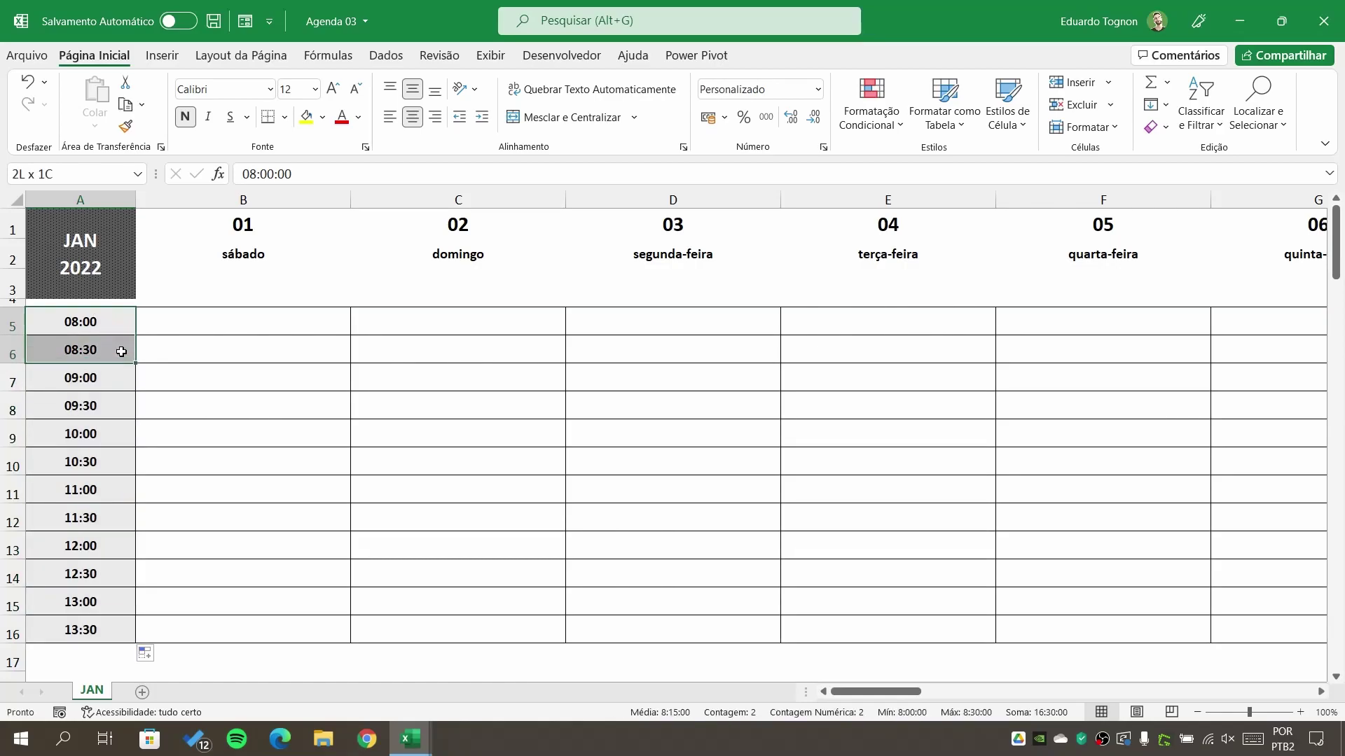
pyautogui.click(91, 453)
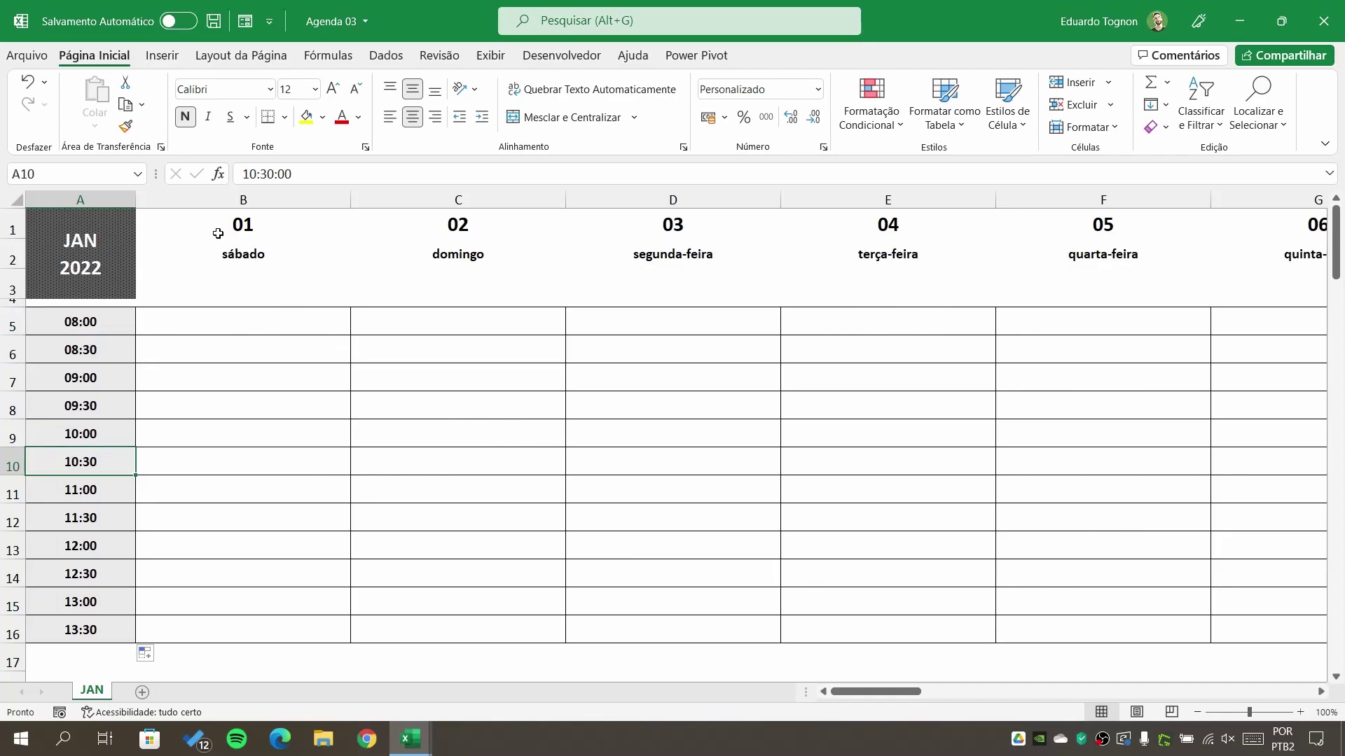
# Select the day header range B1:AF3
pyautogui.moveTo(185, 215); pyautogui.dragTo(231, 274)
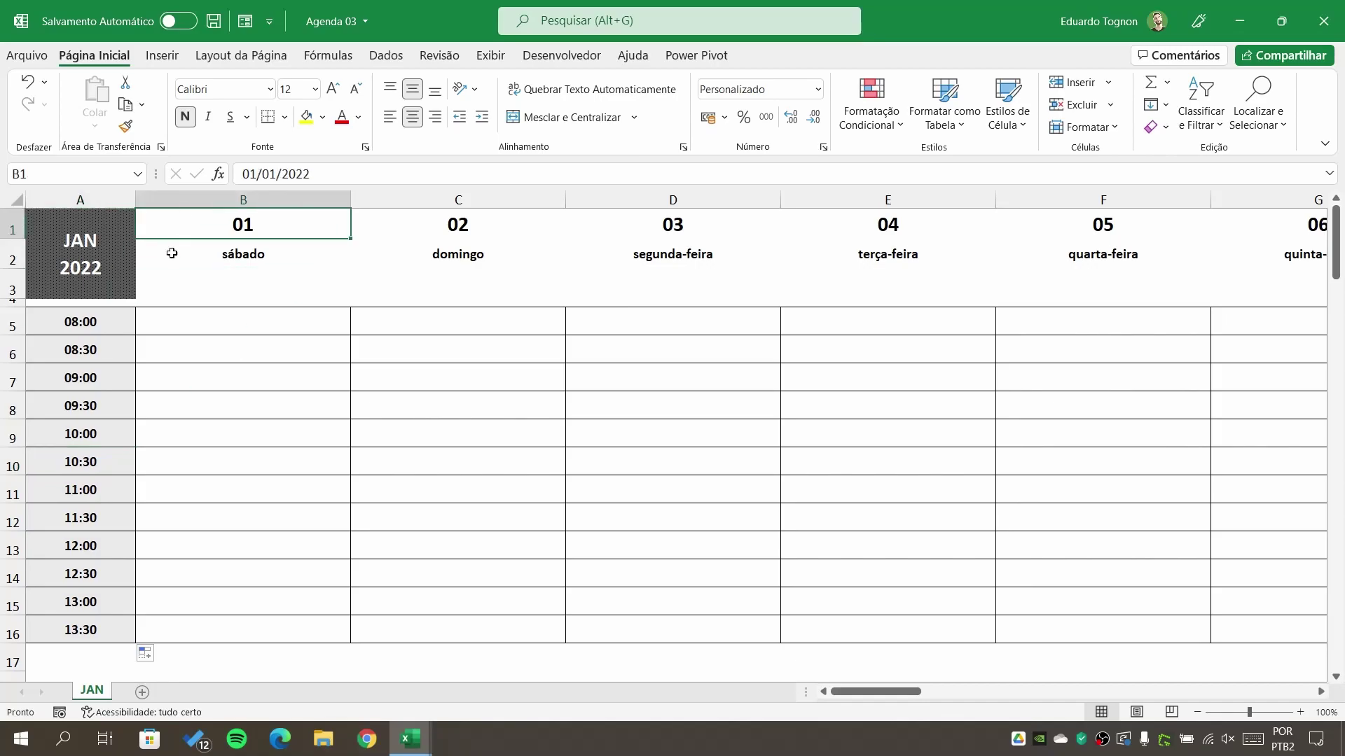
pyautogui.click(290, 230)
pyautogui.moveTo(249, 225)
pyautogui.mouseDown()
pyautogui.moveTo(913, 290)
pyautogui.moveTo(1341, 308)
pyautogui.mouseUp()
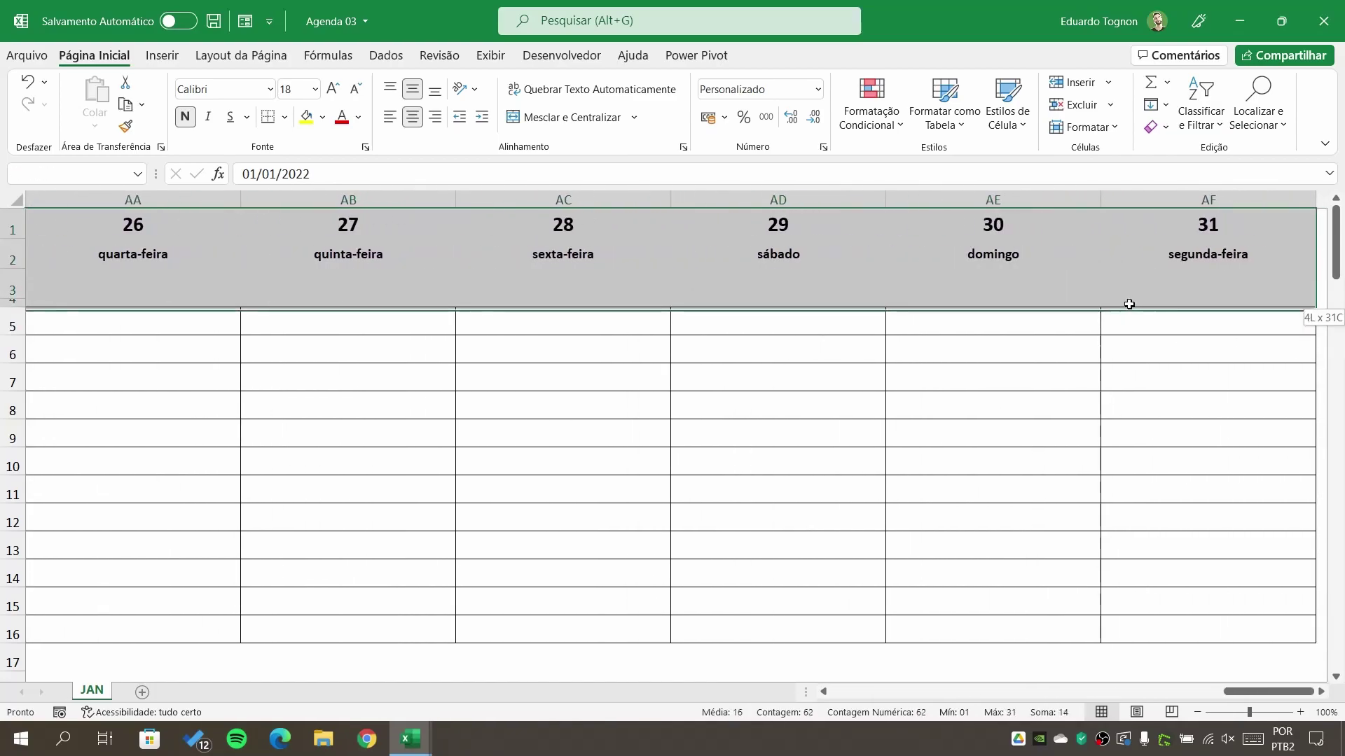
pyautogui.moveTo(1341, 309)
pyautogui.mouseDown()
pyautogui.moveTo(595, 259)
pyautogui.moveTo(600, 280)
pyautogui.mouseUp()
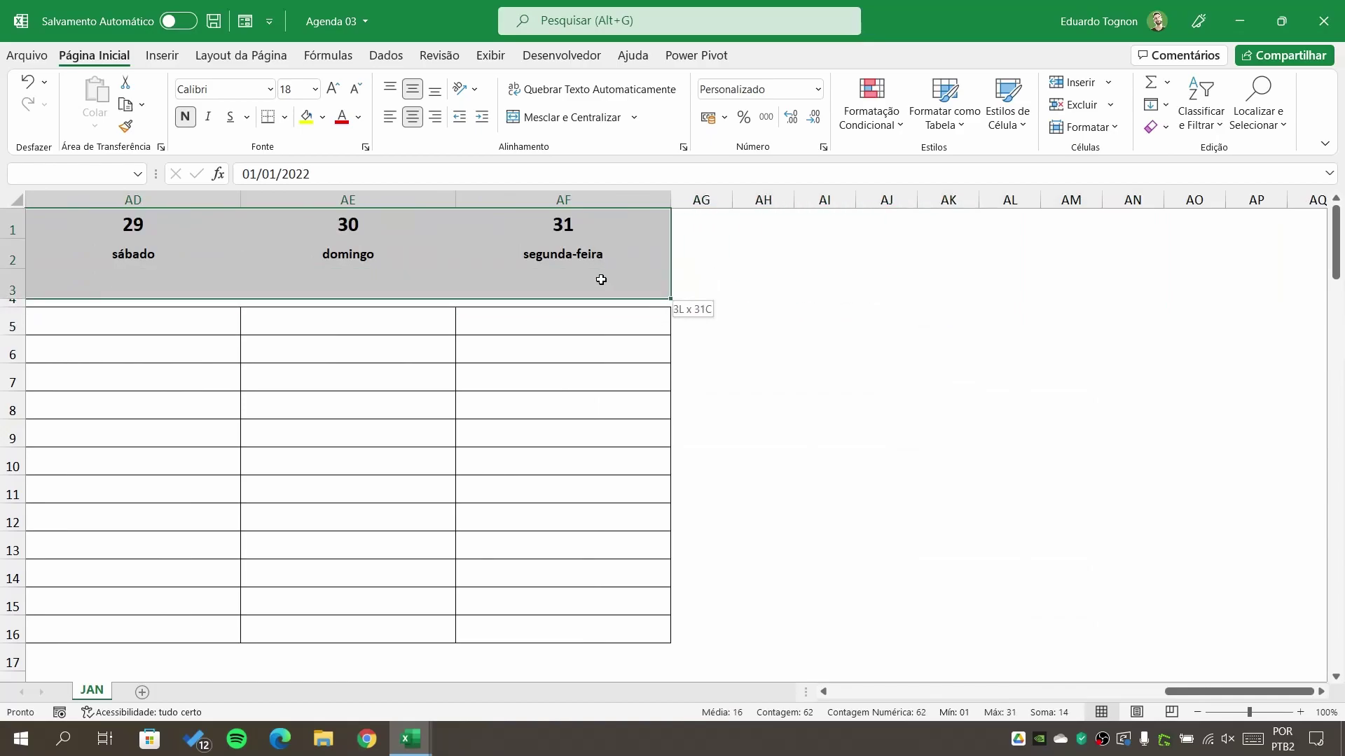
# Add dark grey Outline and Inside borders to header cells B1:AF3 through More Borders
pyautogui.moveTo(1237, 691)
pyautogui.mouseDown()
pyautogui.moveTo(1052, 707)
pyautogui.moveTo(904, 697)
pyautogui.mouseUp()
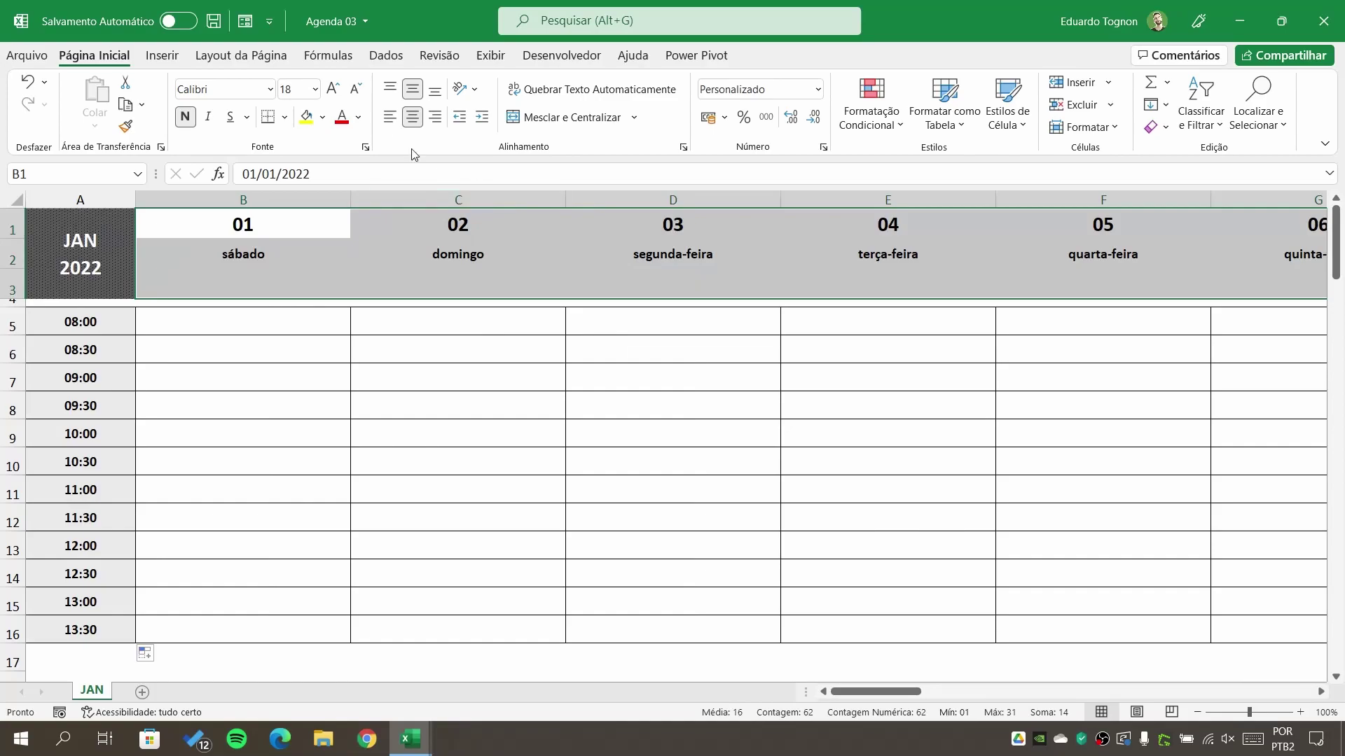
pyautogui.click(286, 119)
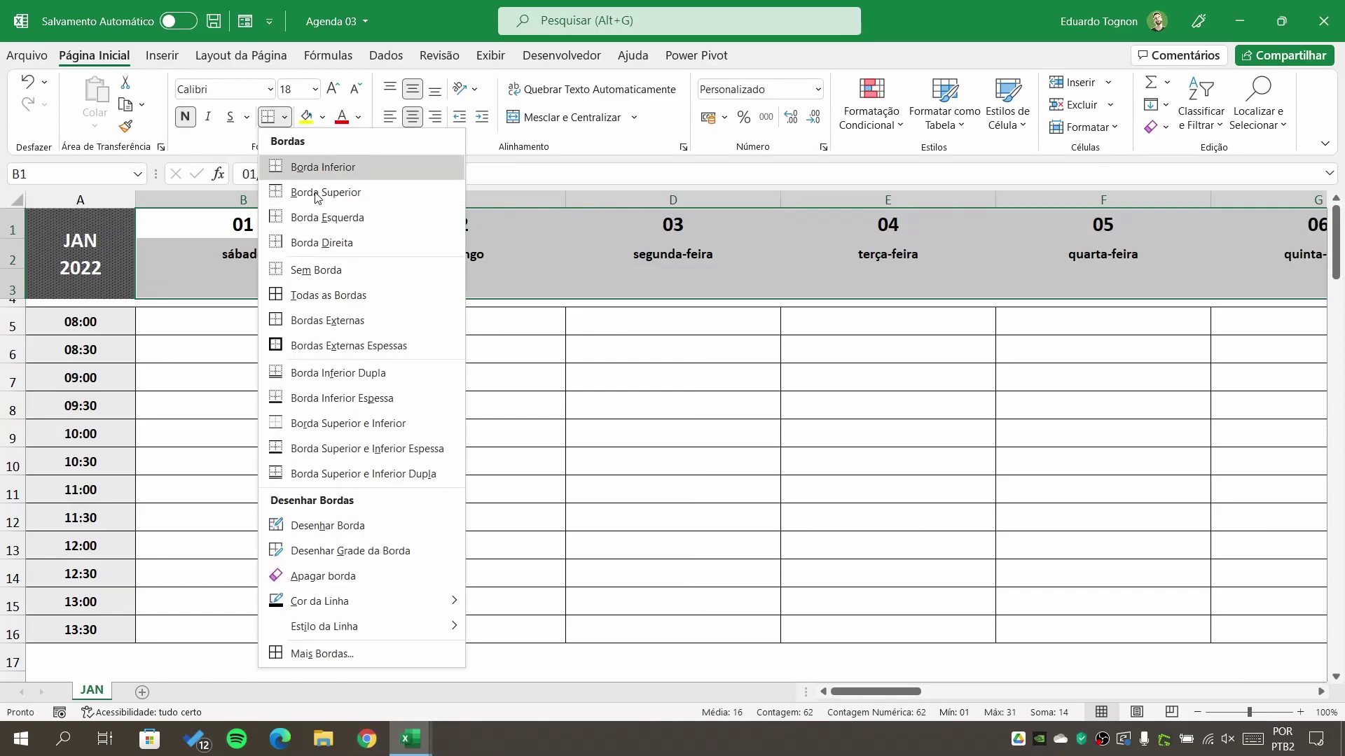
pyautogui.click(347, 653)
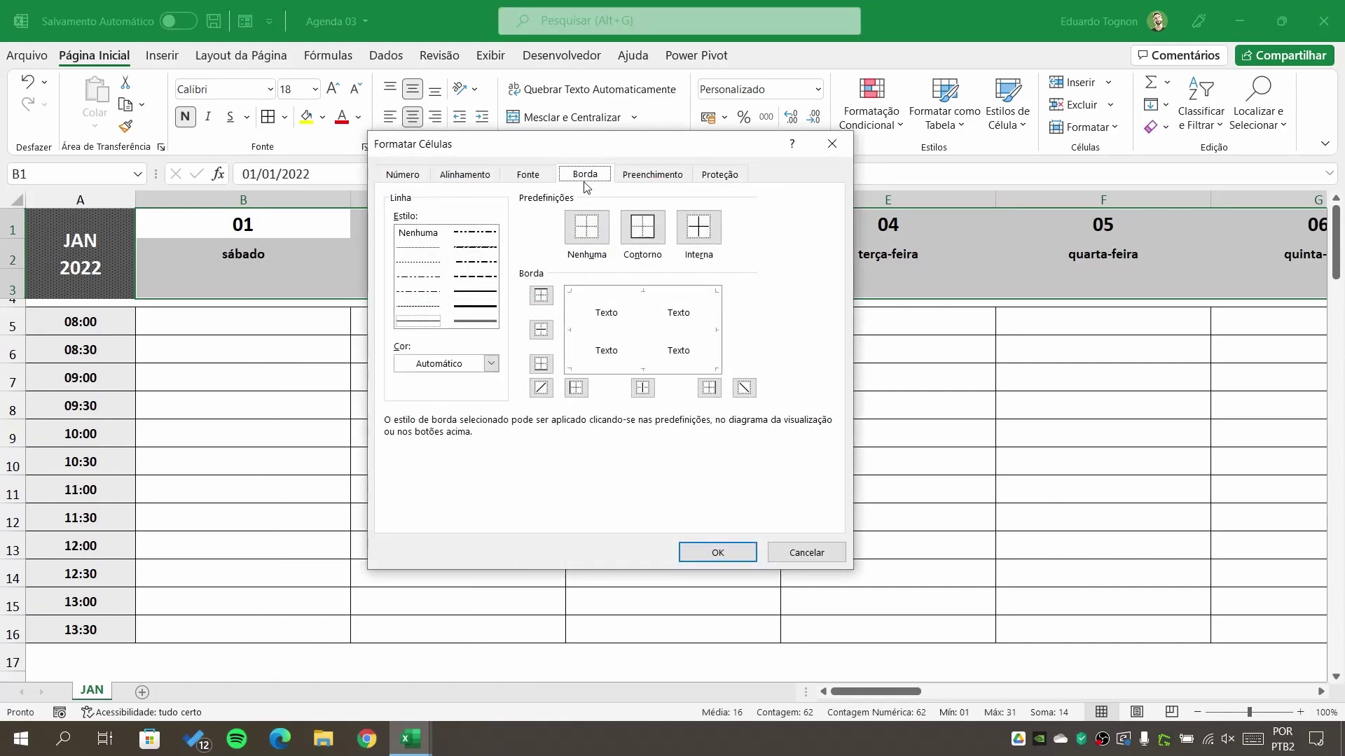
pyautogui.moveTo(585, 155); pyautogui.dragTo(413, 264)
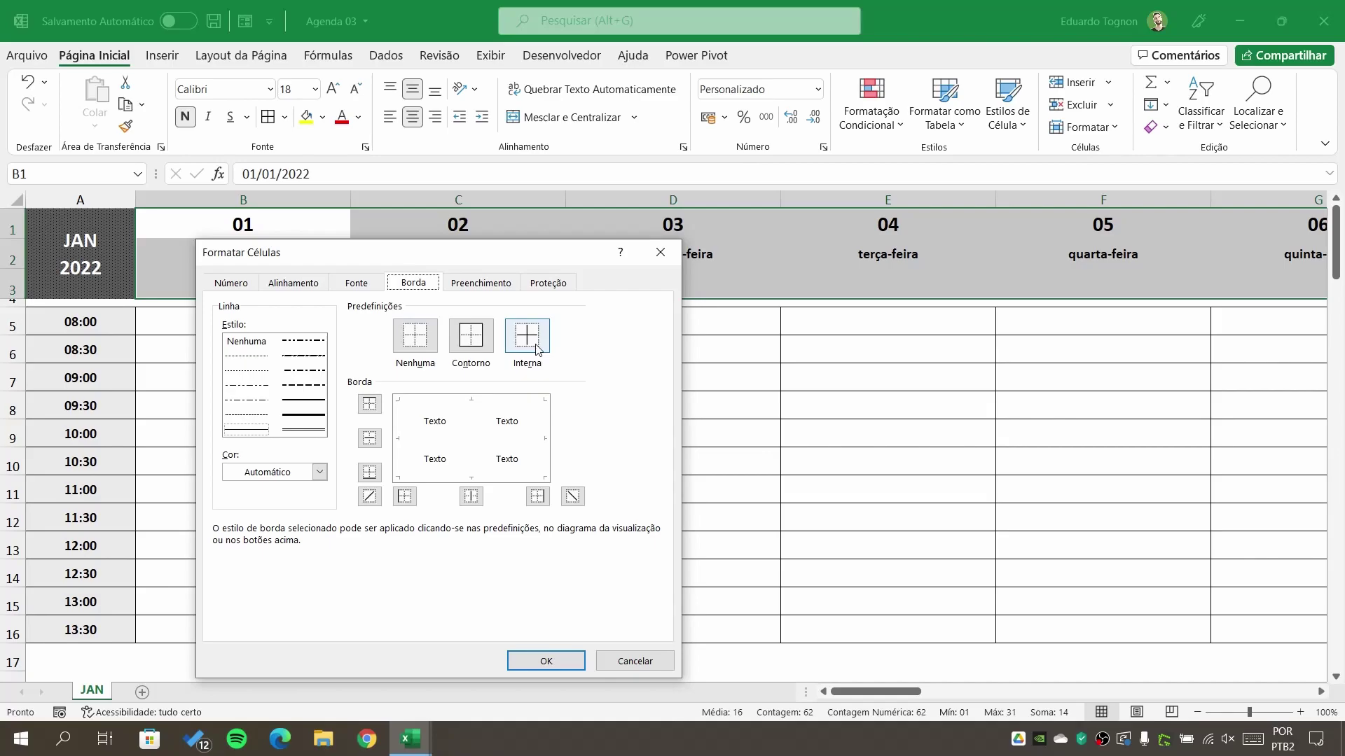
pyautogui.click(483, 336)
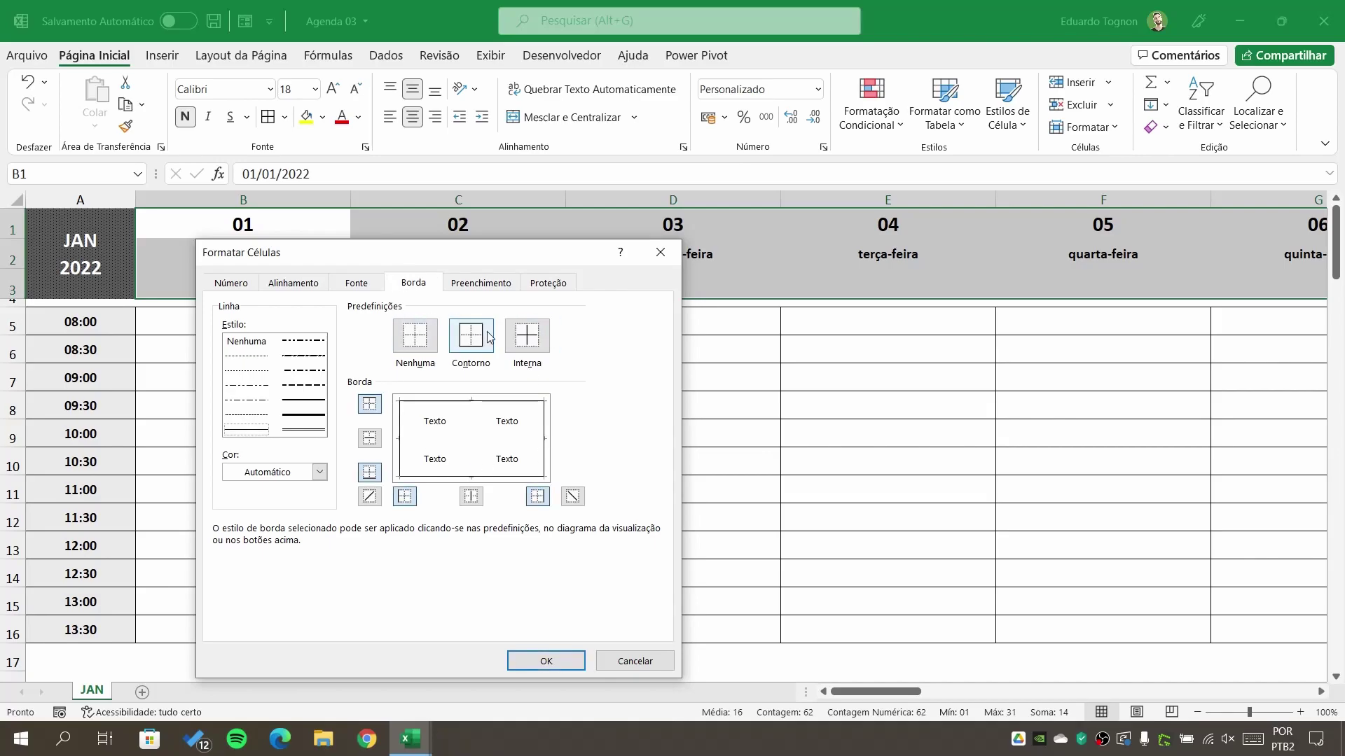
pyautogui.moveTo(489, 263); pyautogui.dragTo(477, 294)
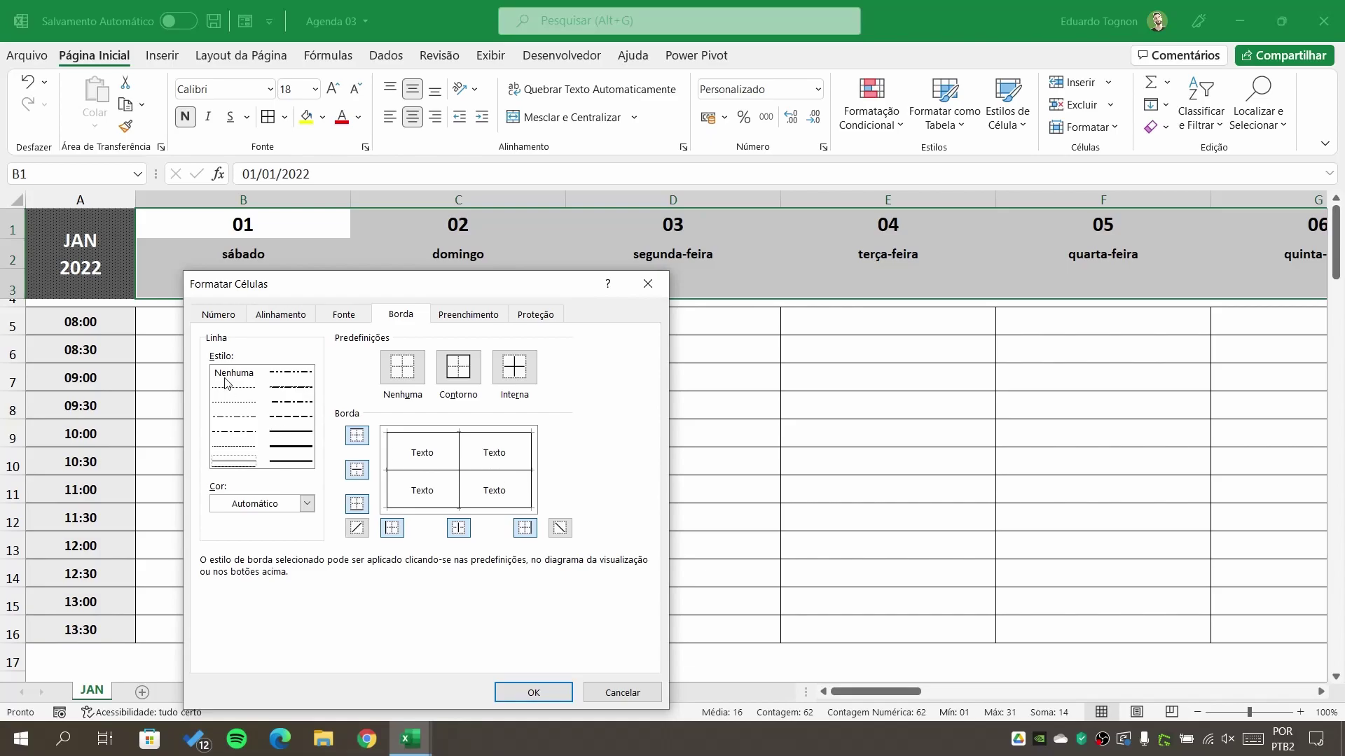
pyautogui.click(238, 462)
pyautogui.click(263, 506)
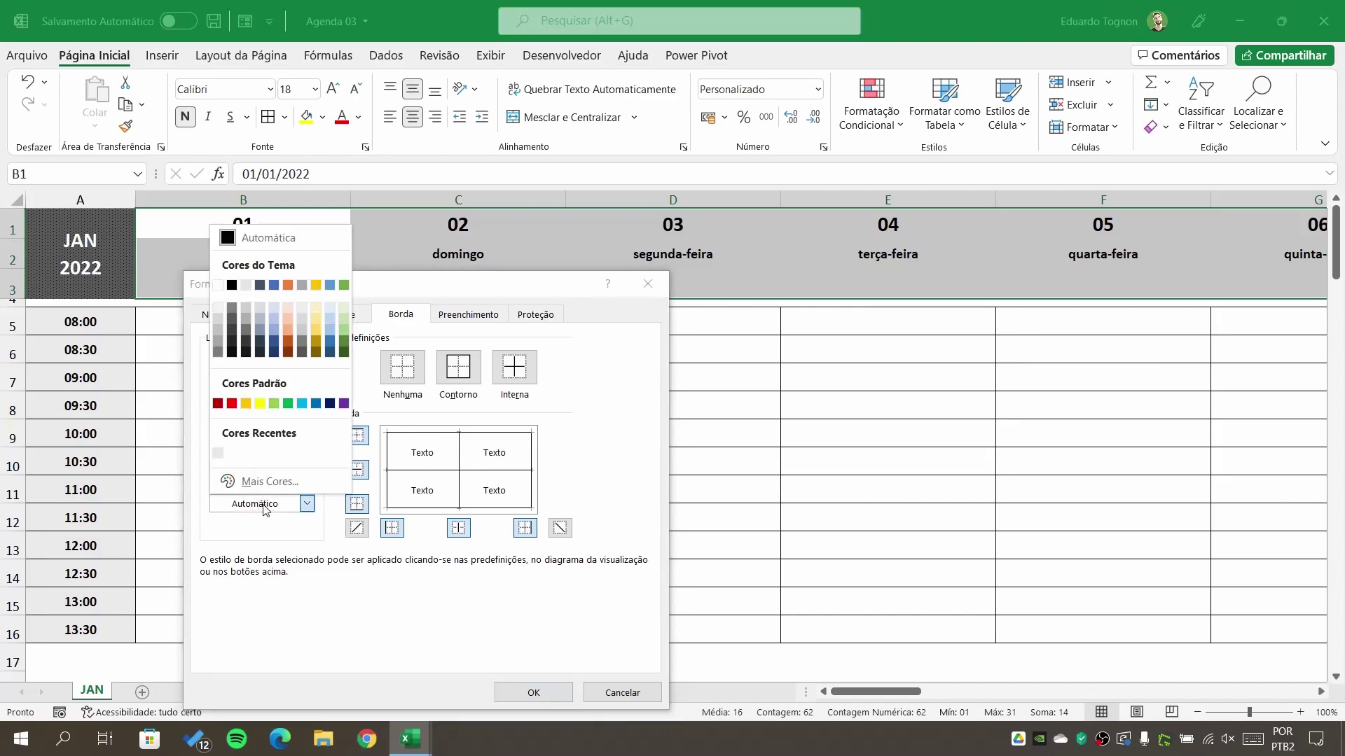
pyautogui.click(245, 331)
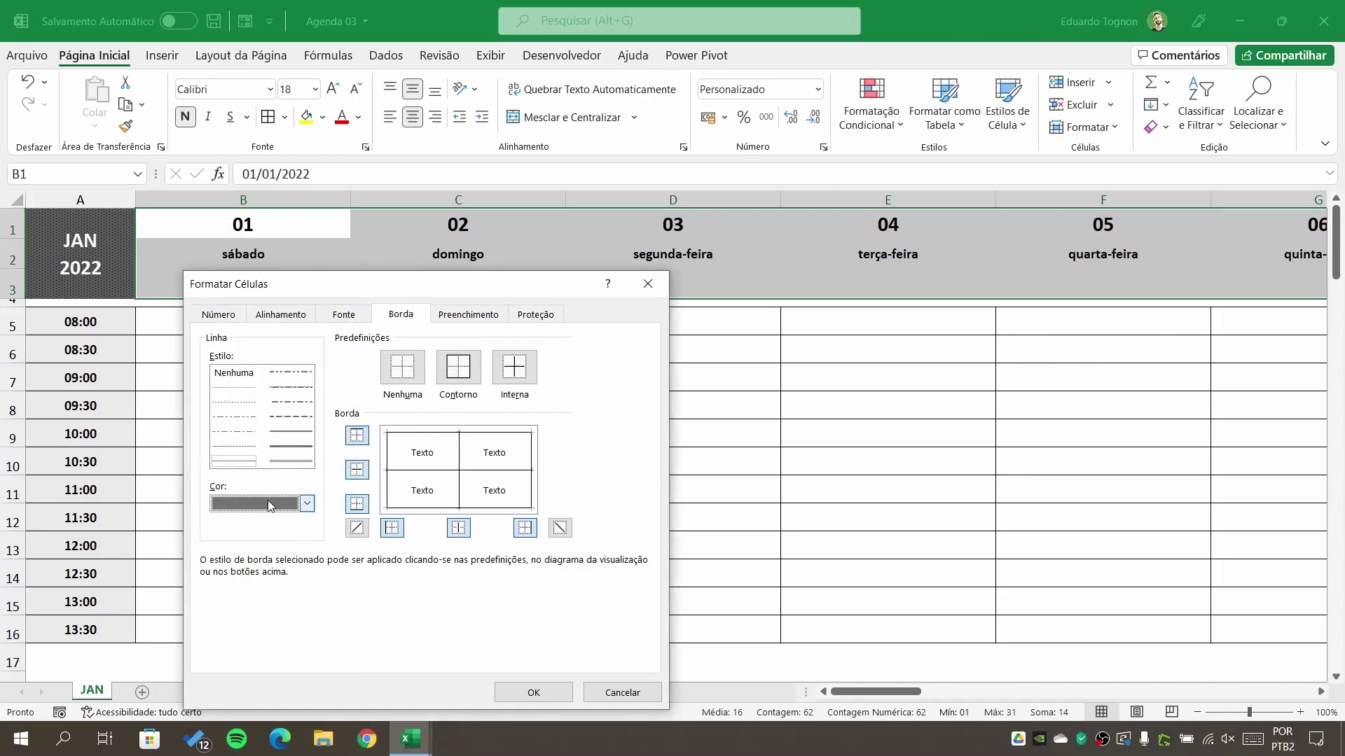
pyautogui.click(547, 695)
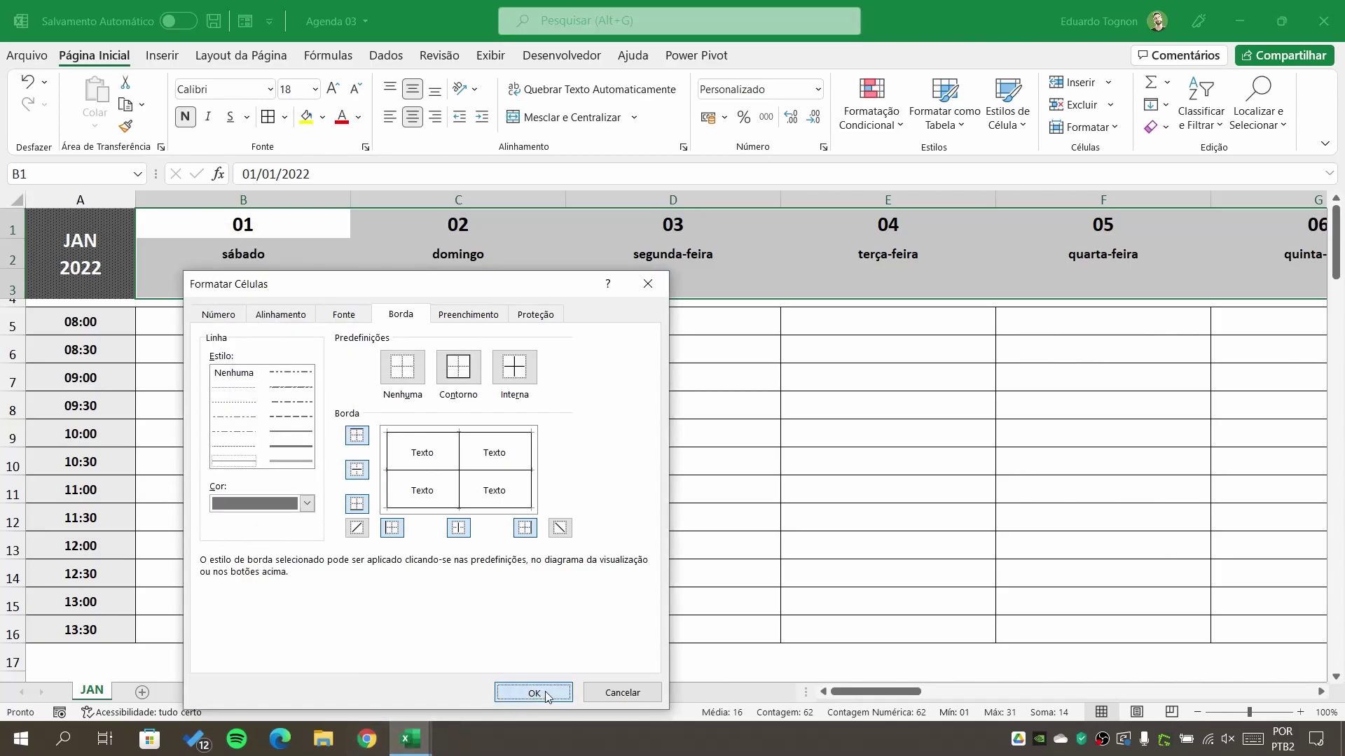
pyautogui.click(552, 481)
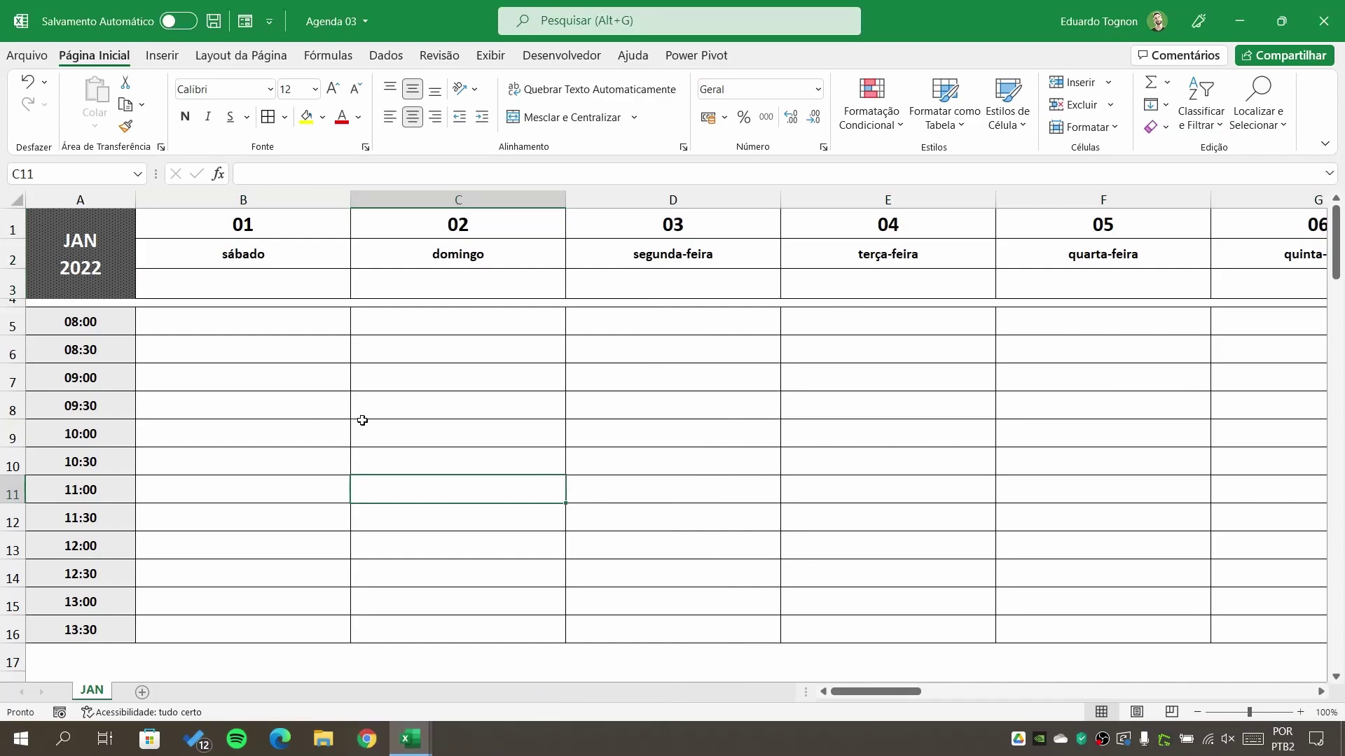
# Open the =$A5<>"" time-row rule for editing in the Conditional Formatting Rules Manager
pyautogui.click(465, 525)
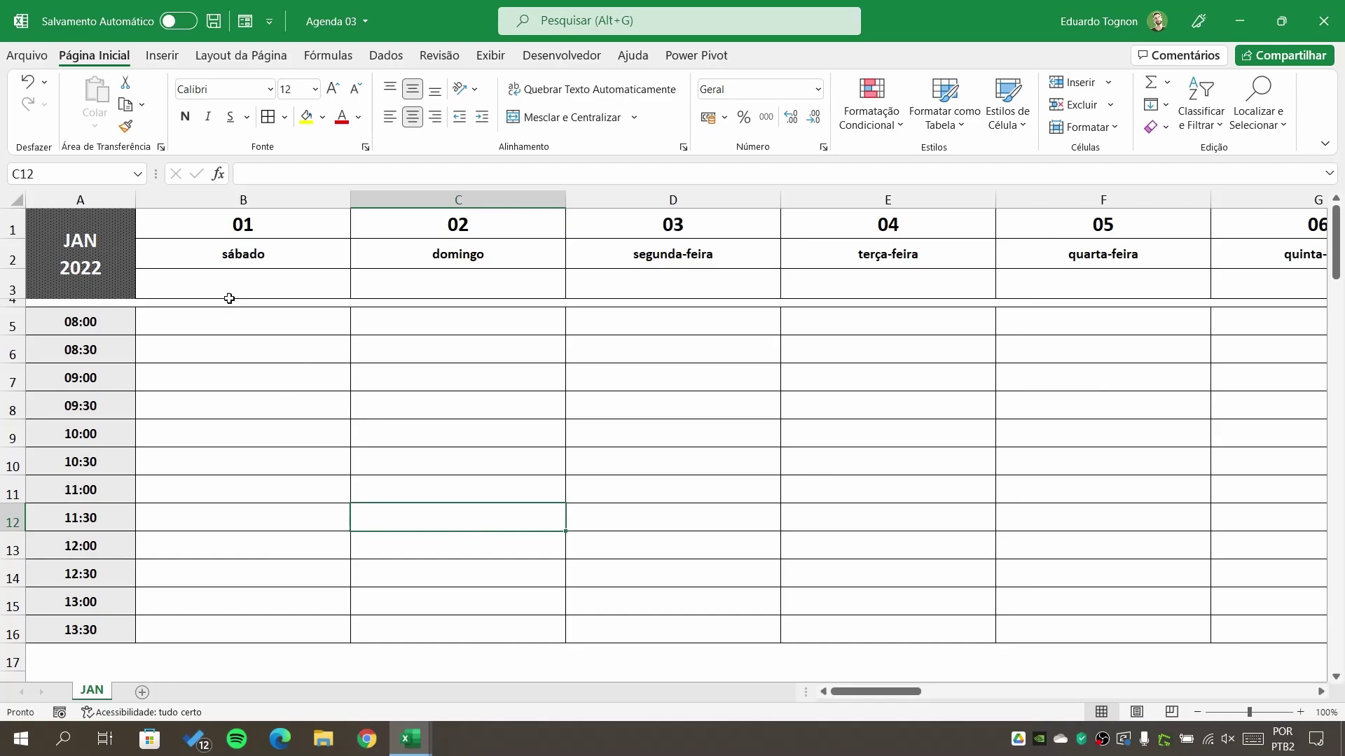
pyautogui.click(421, 393)
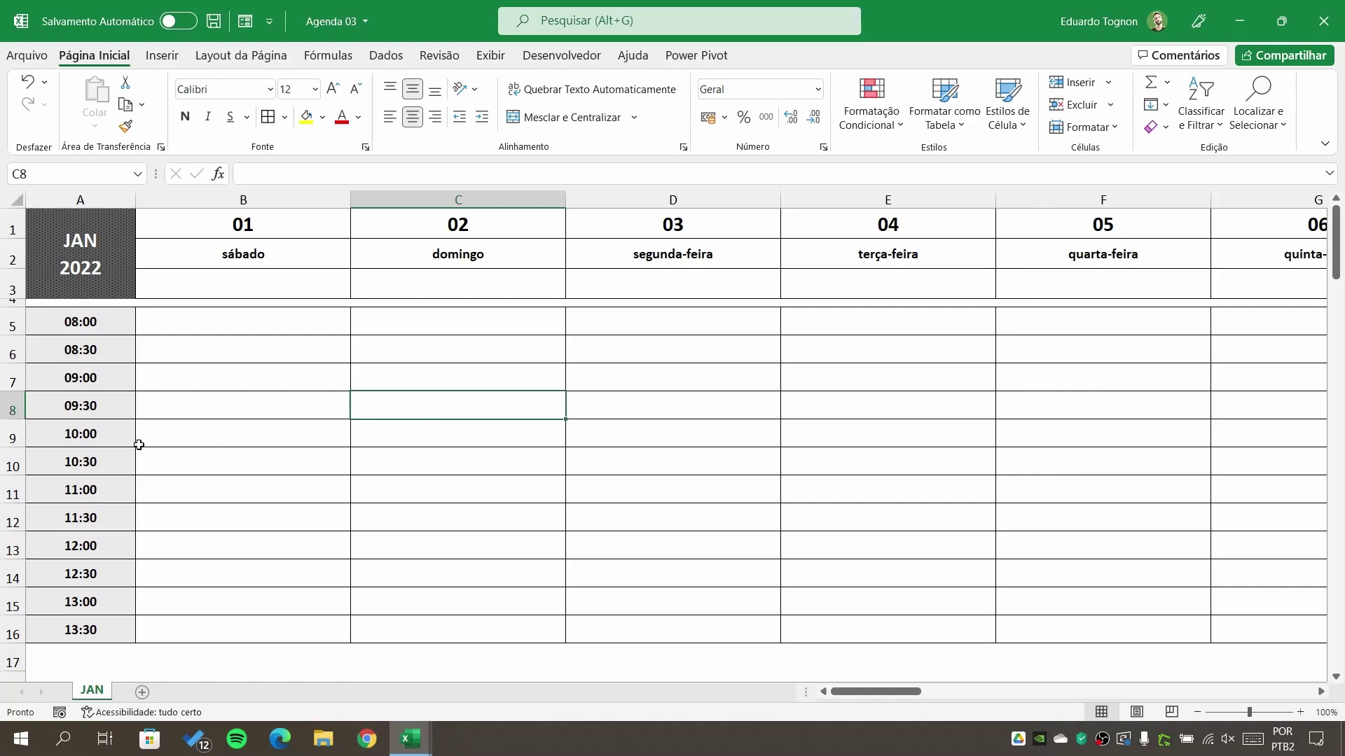
pyautogui.scroll(-5, 138, 444)
pyautogui.click(672, 446)
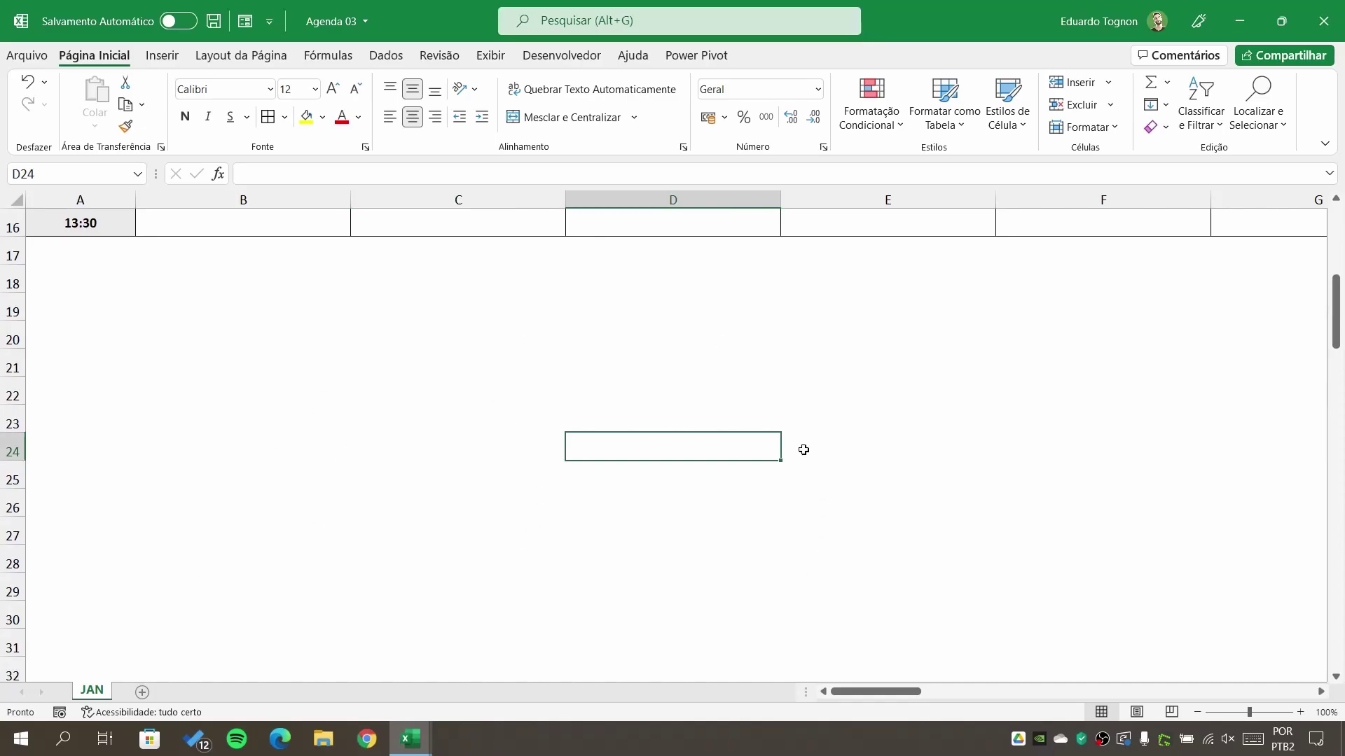
pyautogui.scroll(5, 803, 450)
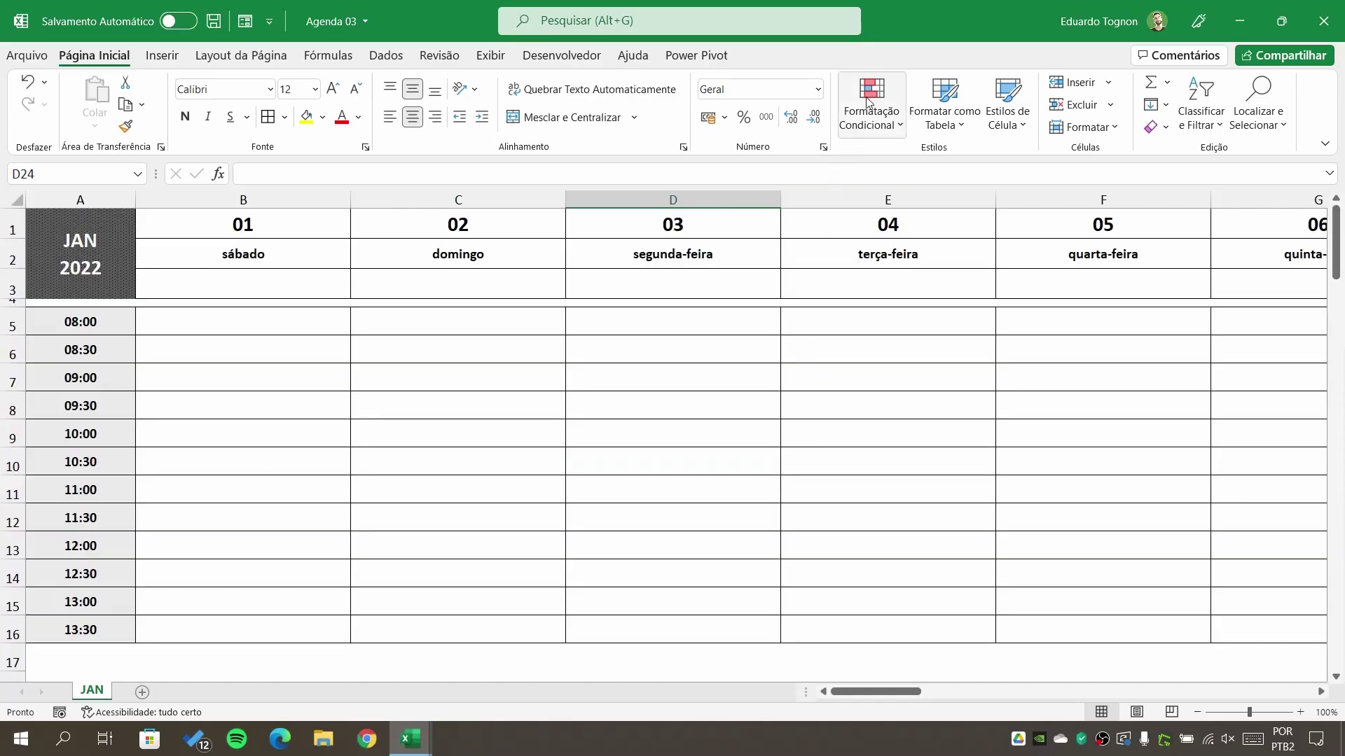
pyautogui.click(458, 377)
pyautogui.click(886, 119)
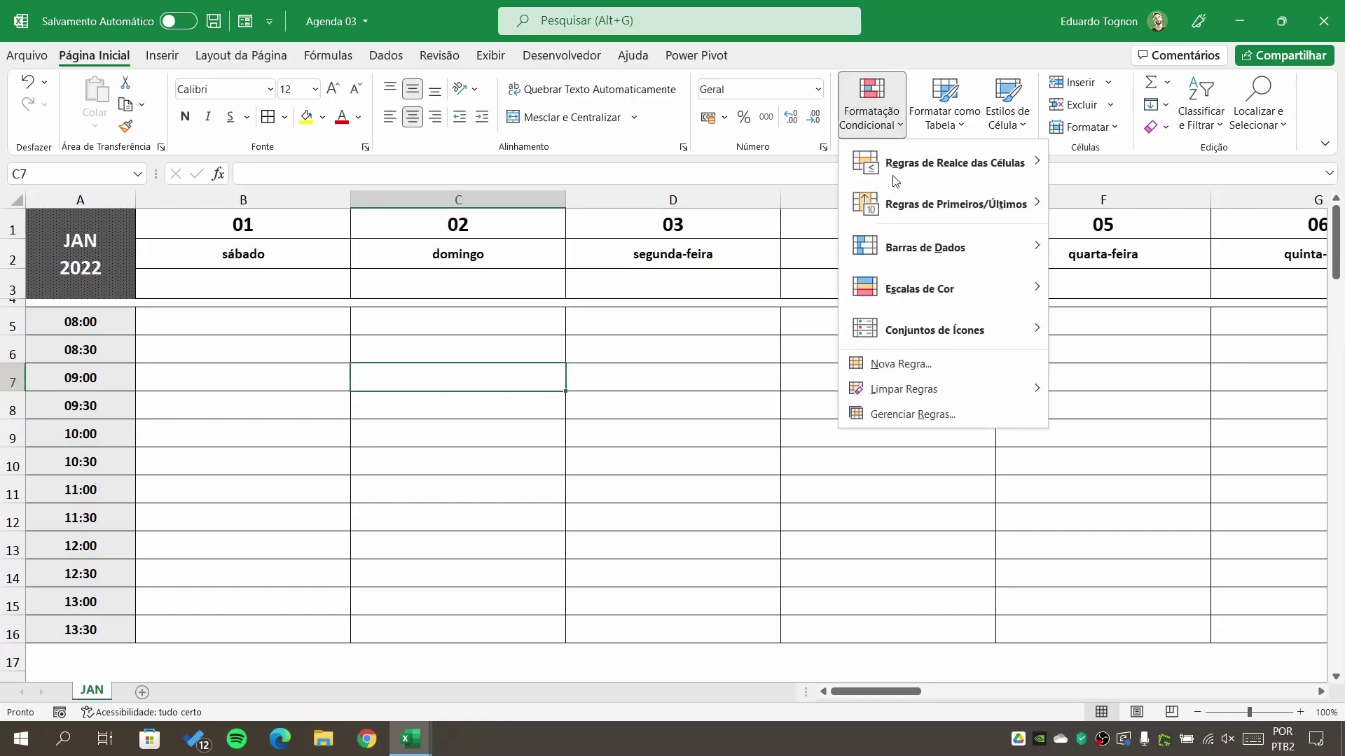
pyautogui.click(926, 415)
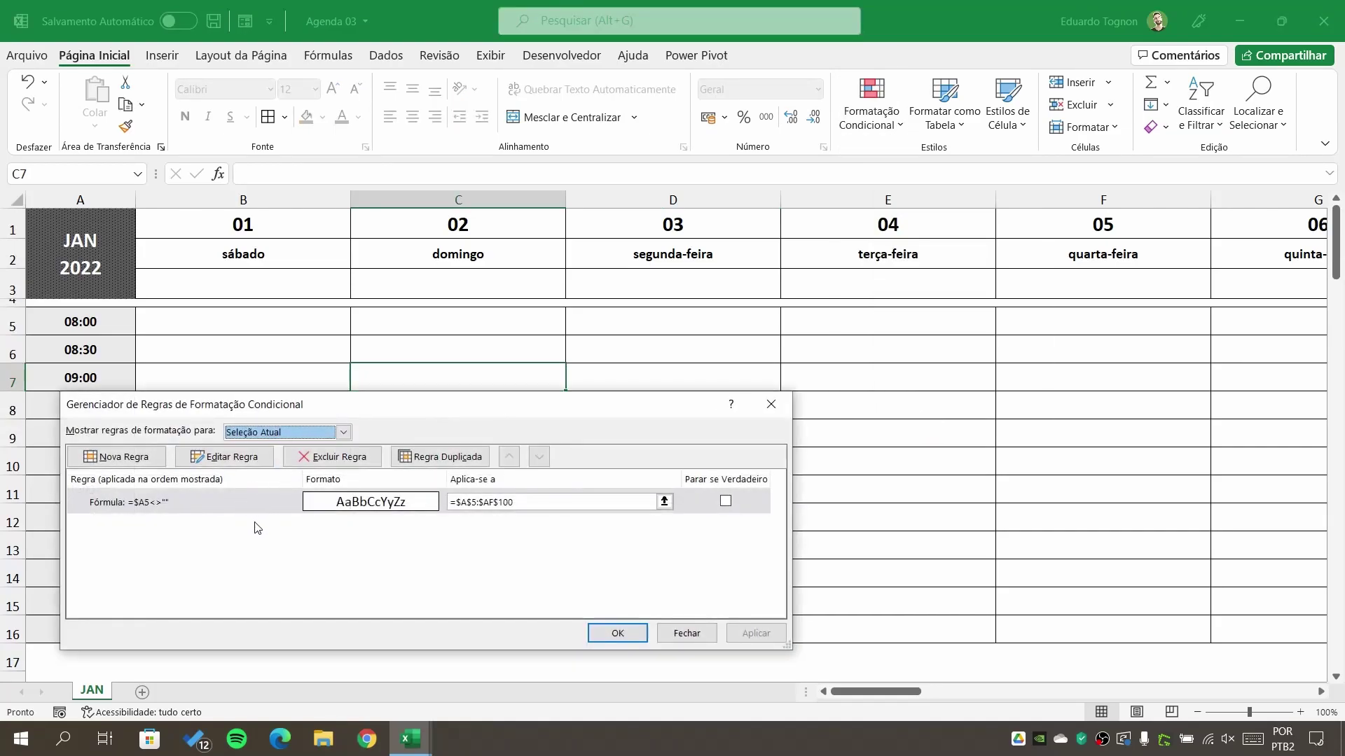
pyautogui.moveTo(385, 413); pyautogui.dragTo(755, 347)
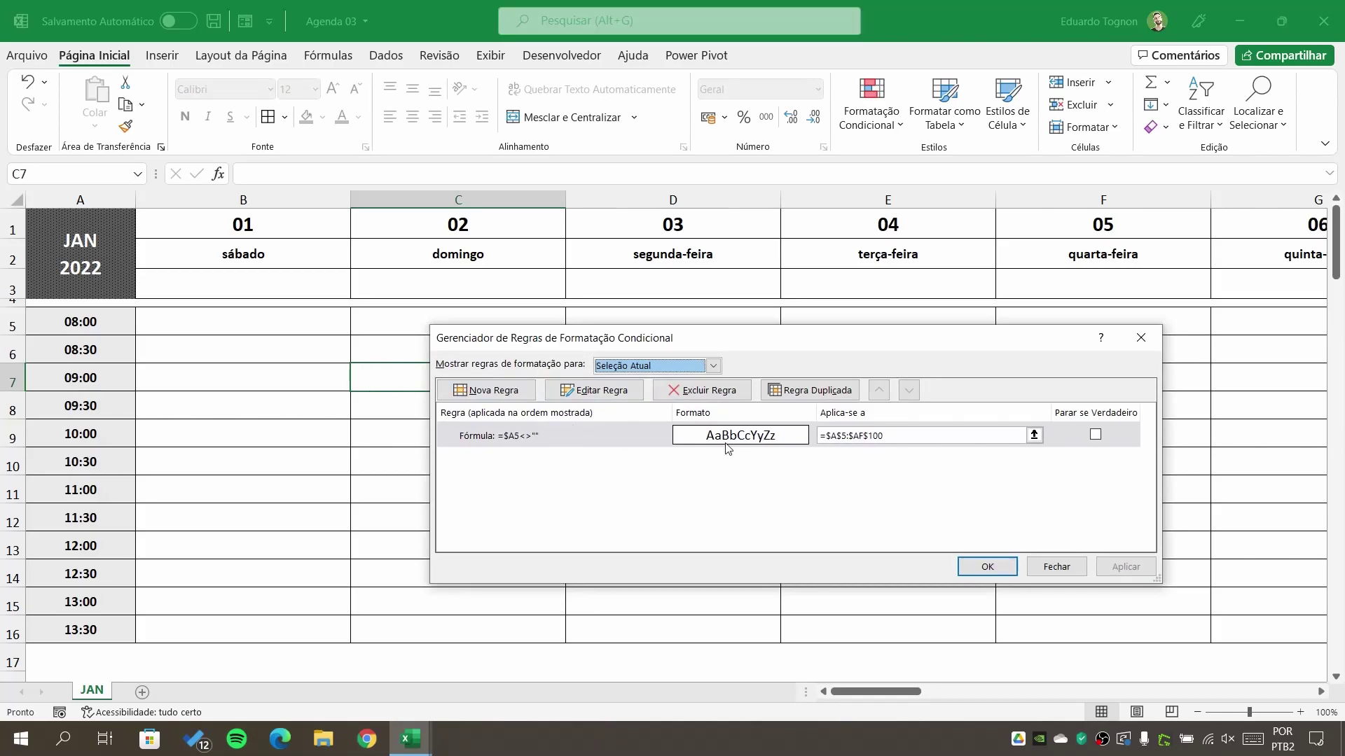
pyautogui.doubleClick(594, 441)
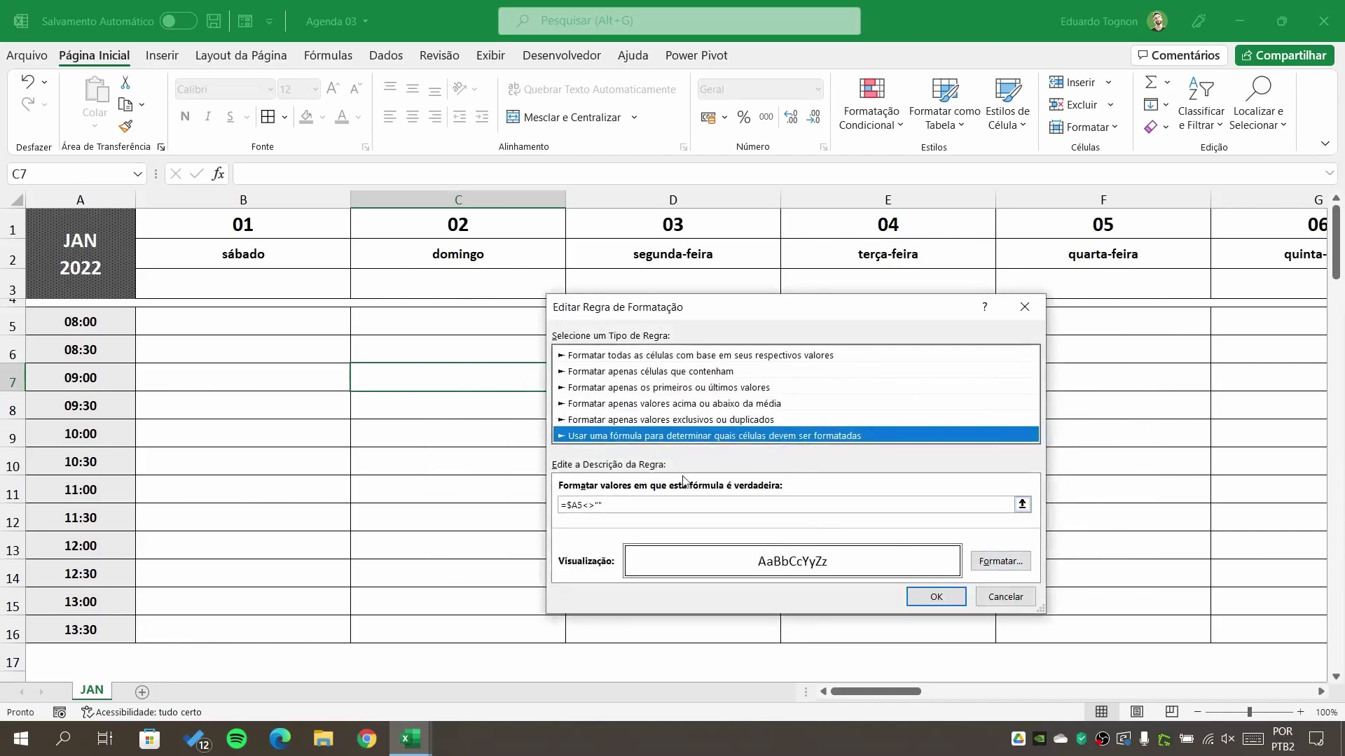
# Give the rule's format a grey outline border and confirm all rule dialogs
pyautogui.click(999, 561)
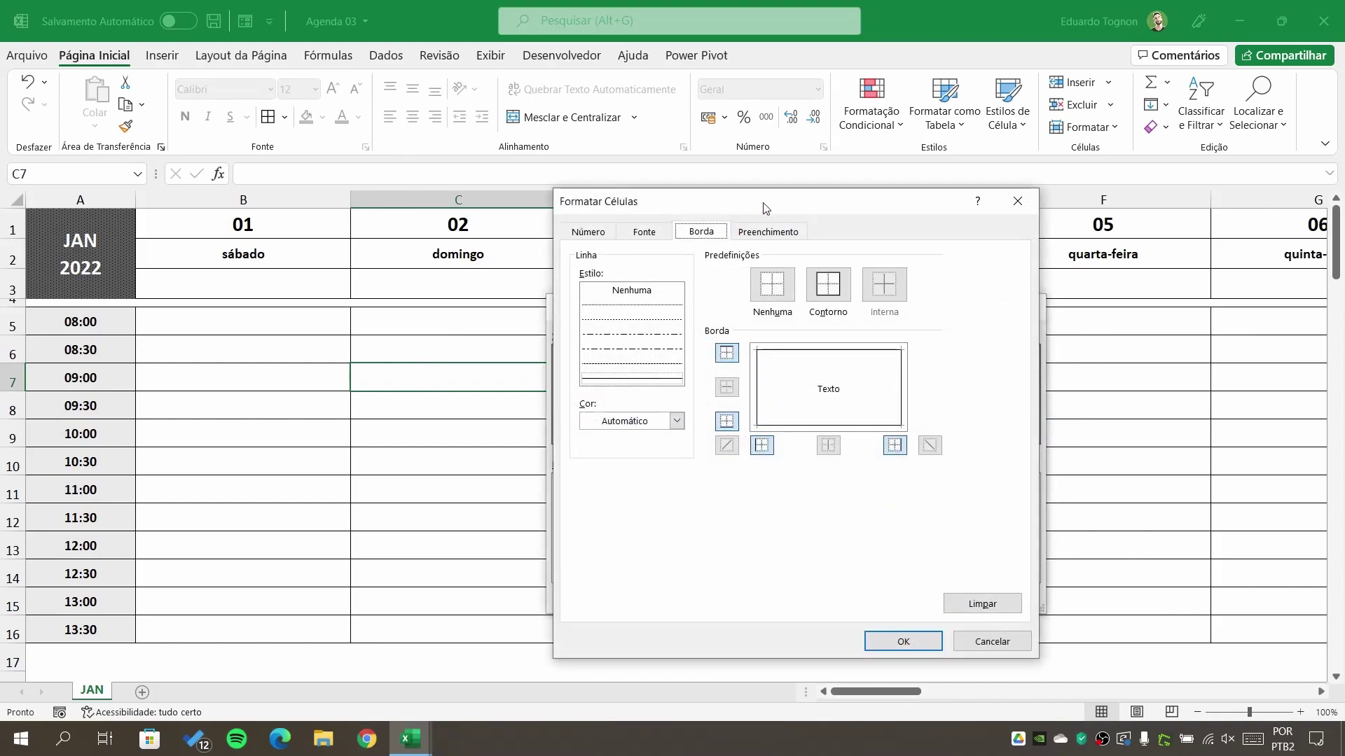
pyautogui.moveTo(766, 208); pyautogui.dragTo(287, 179)
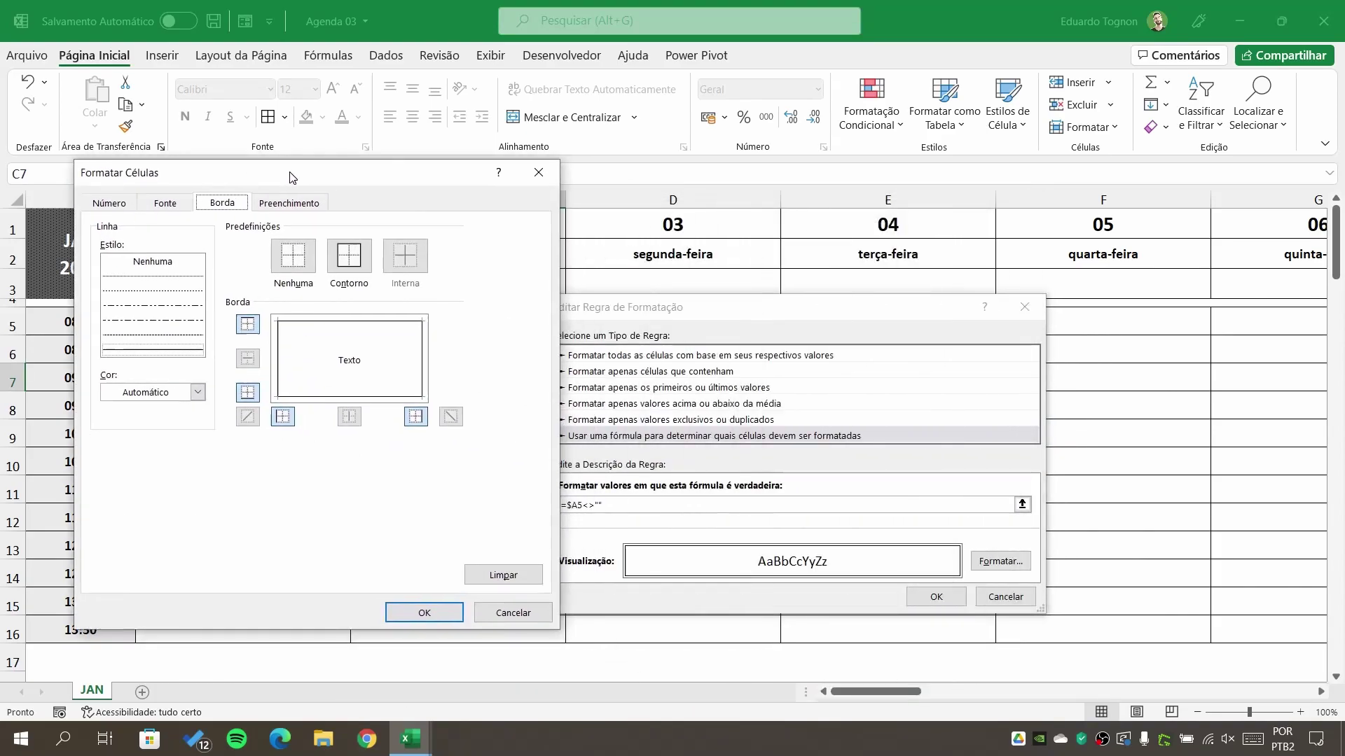
pyautogui.click(180, 396)
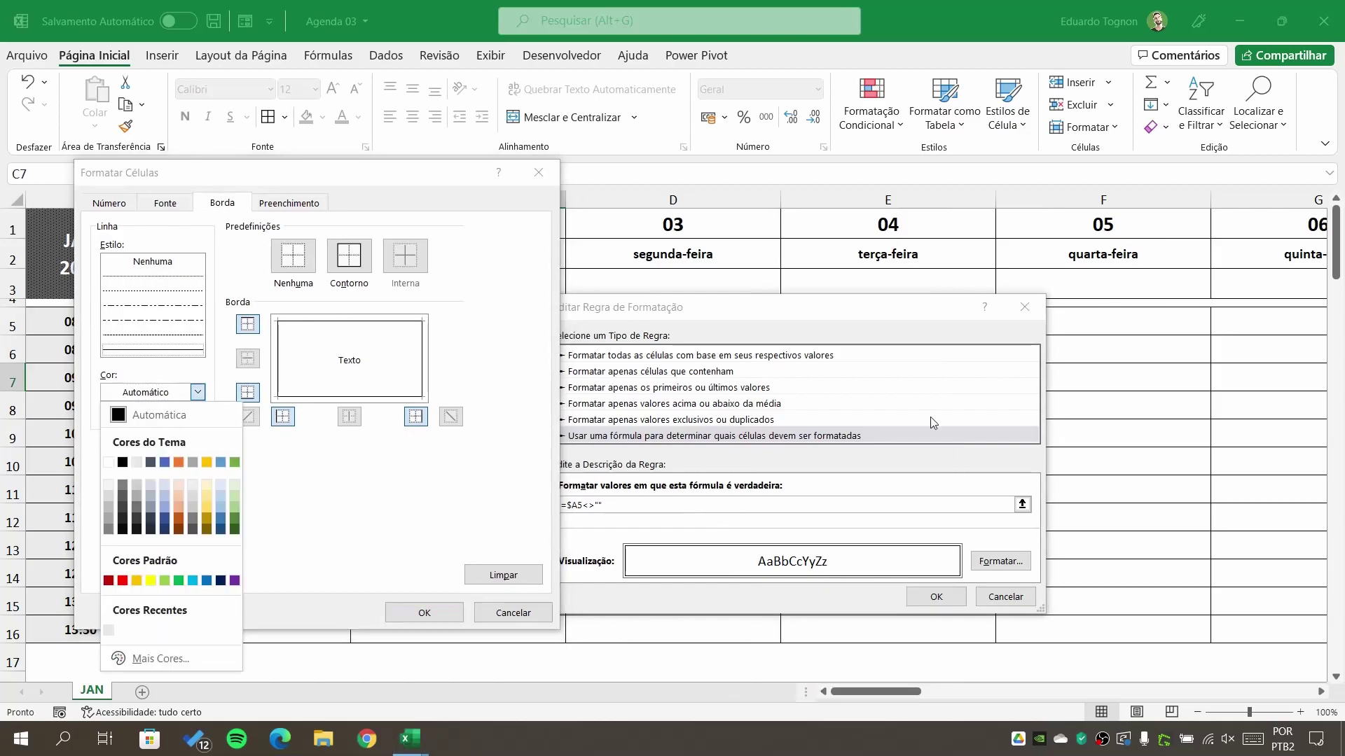
pyautogui.click(137, 499)
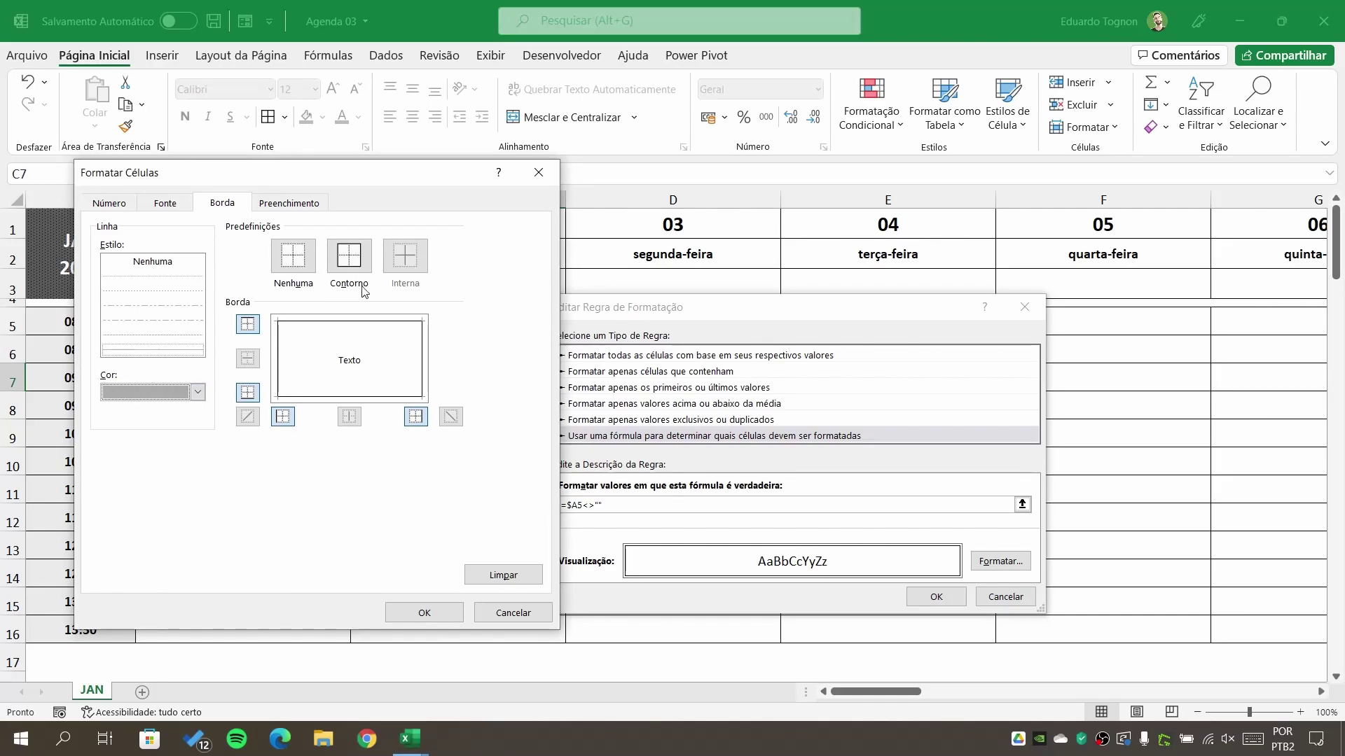
pyautogui.click(354, 262)
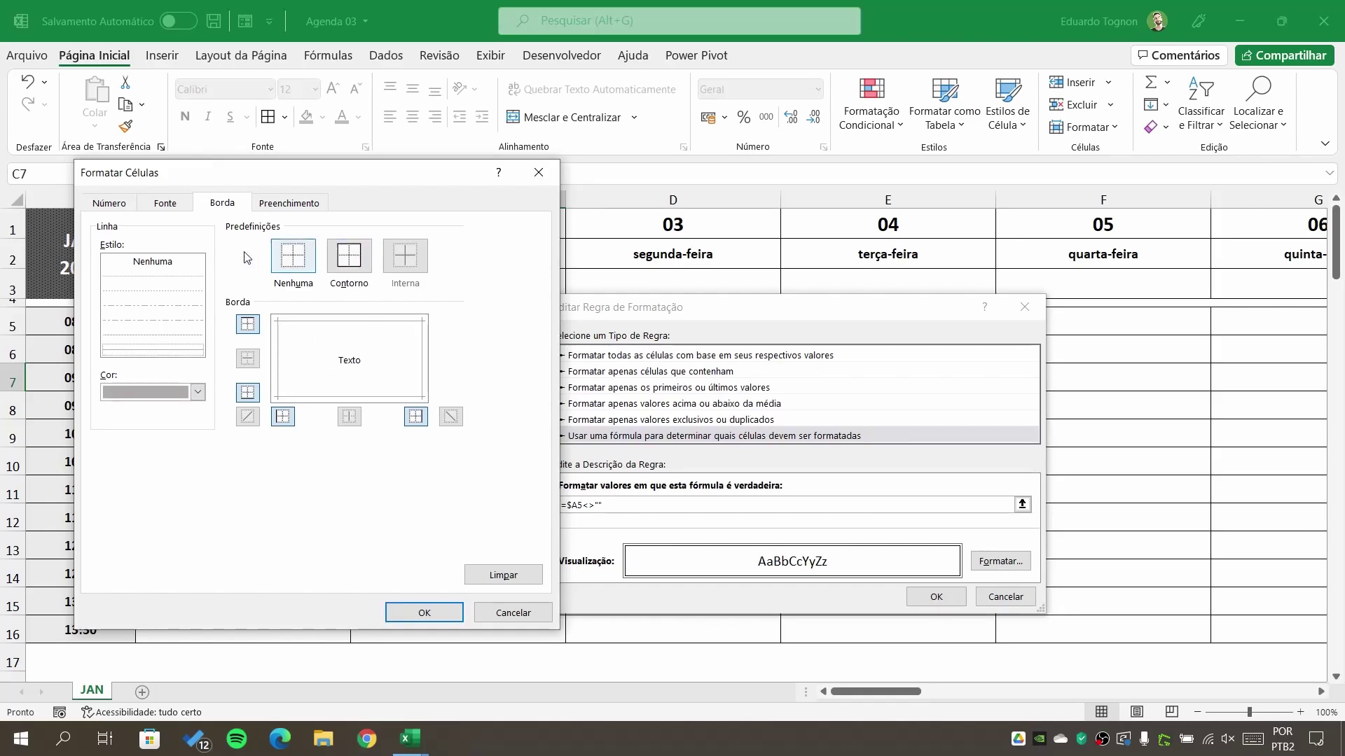
pyautogui.click(198, 392)
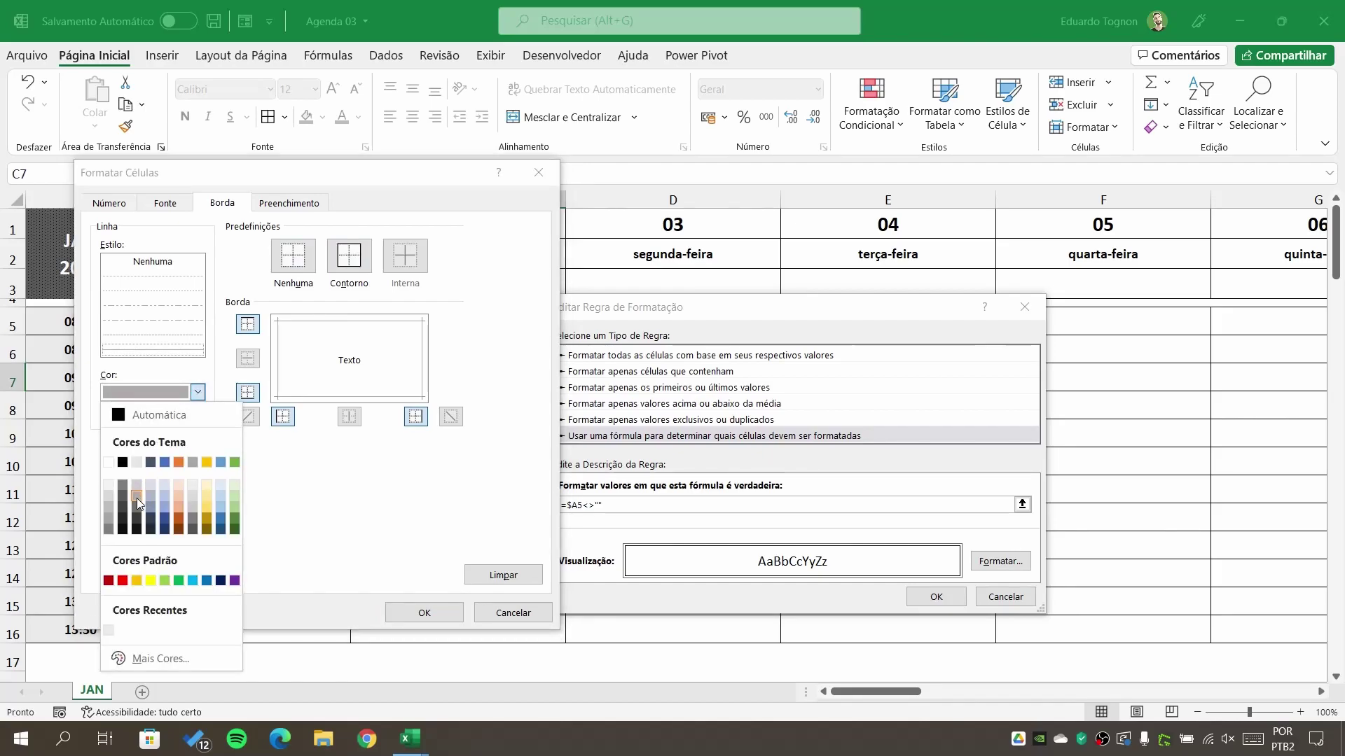
pyautogui.click(137, 497)
pyautogui.click(348, 260)
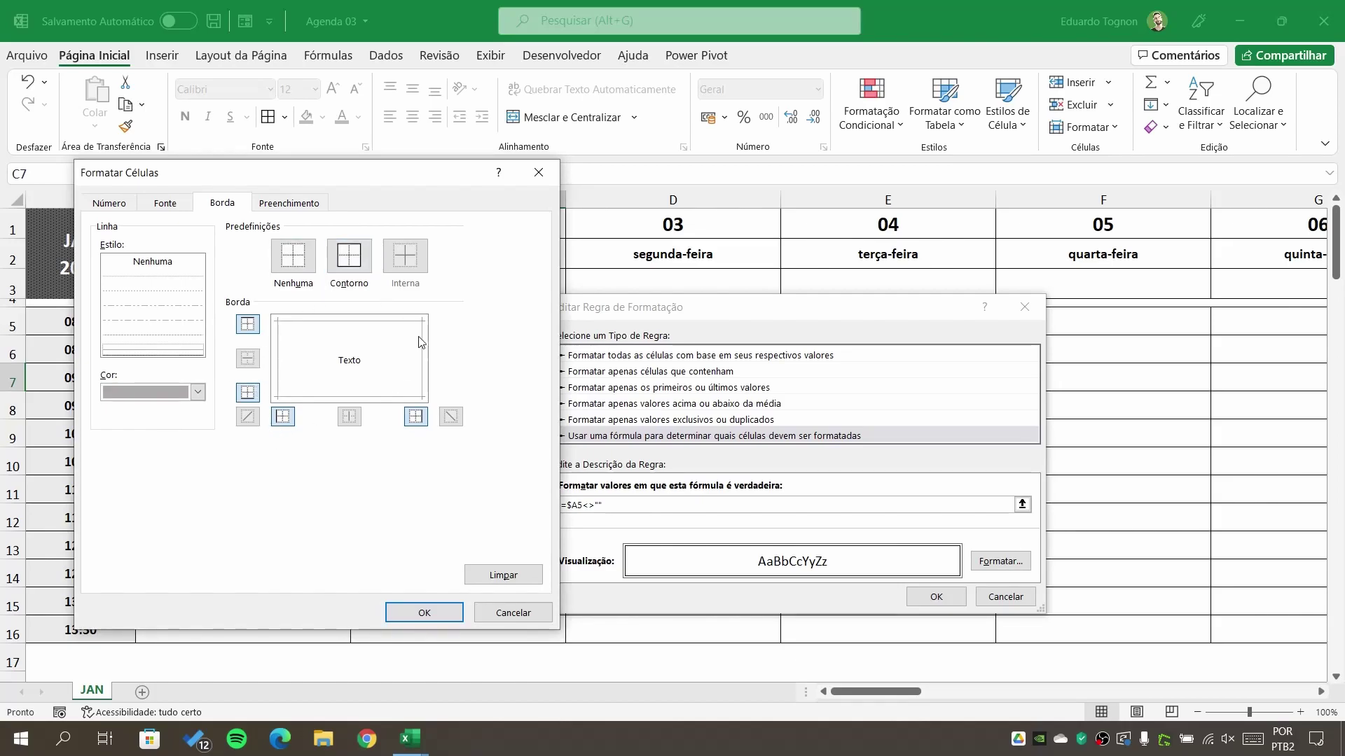
pyautogui.click(447, 614)
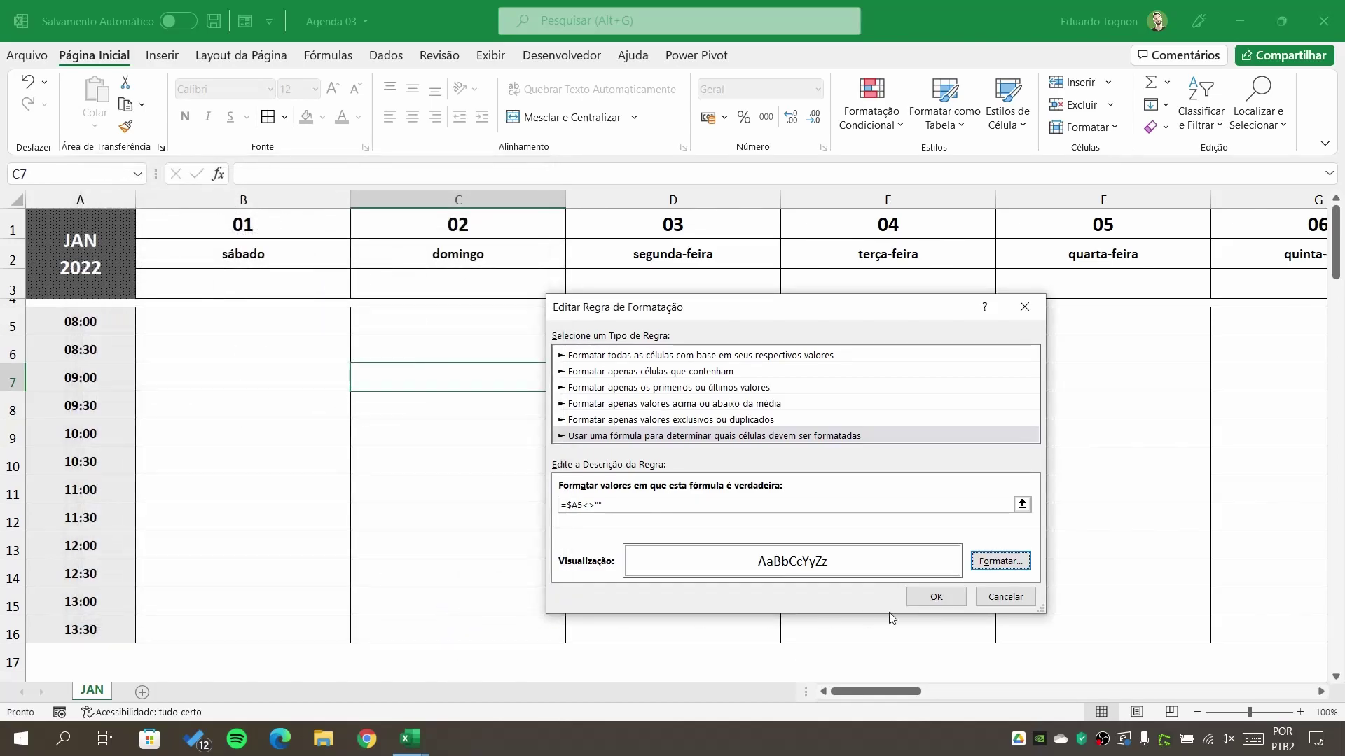
pyautogui.click(935, 596)
pyautogui.click(990, 568)
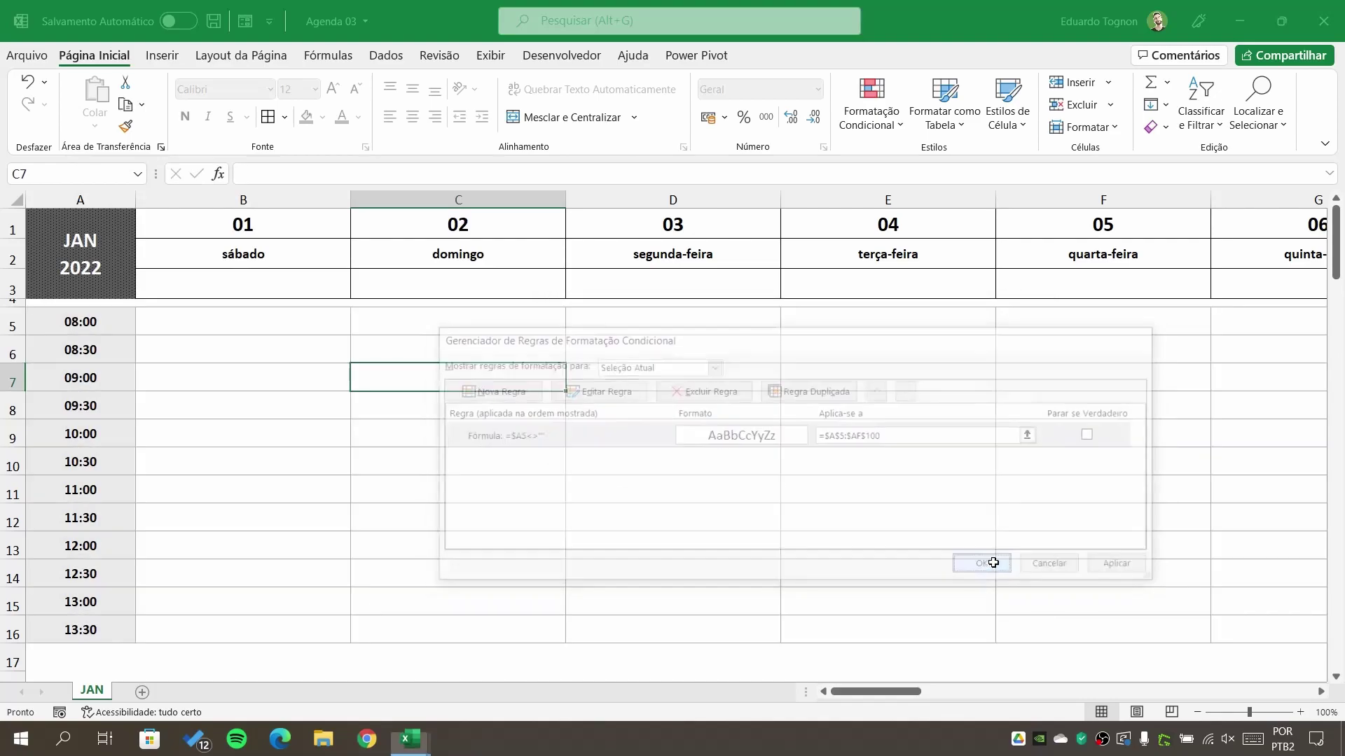
pyautogui.click(438, 423)
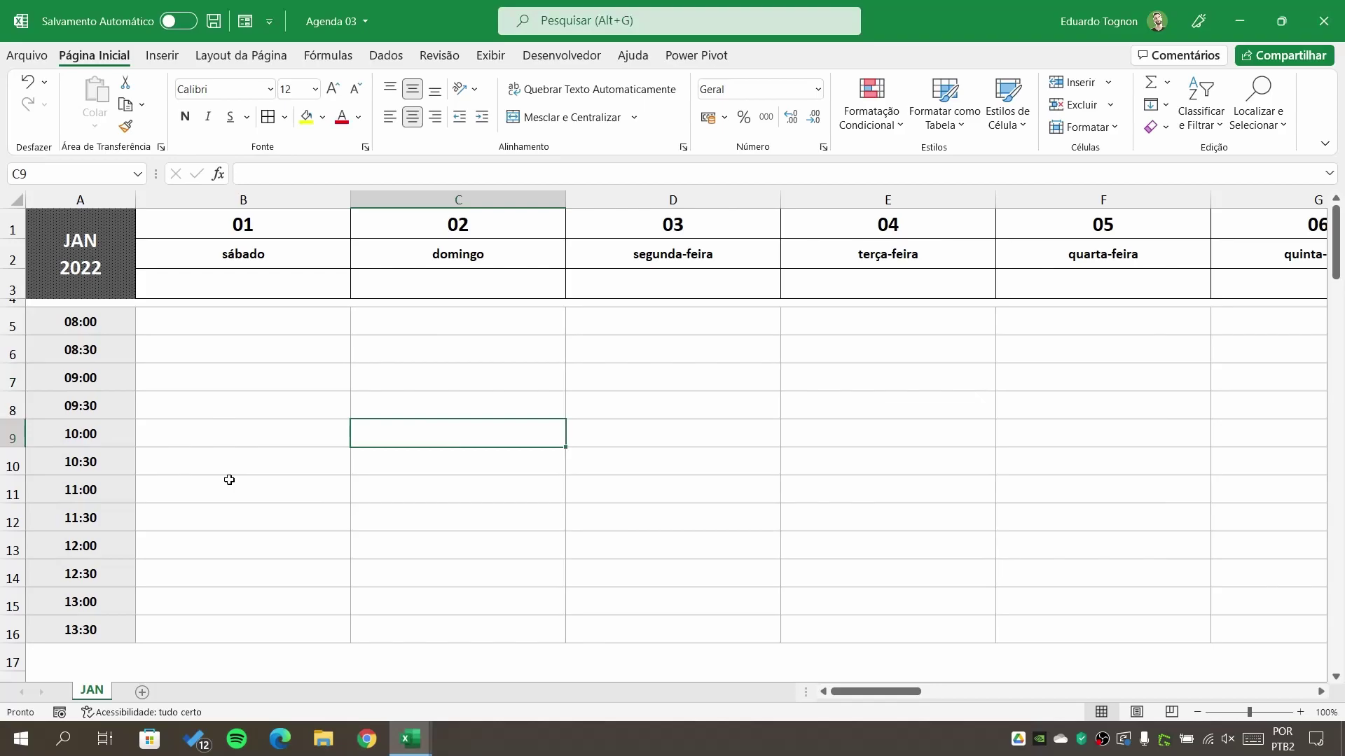
# Select the day header block B1:AF3
pyautogui.moveTo(220, 226); pyautogui.dragTo(1342, 265)
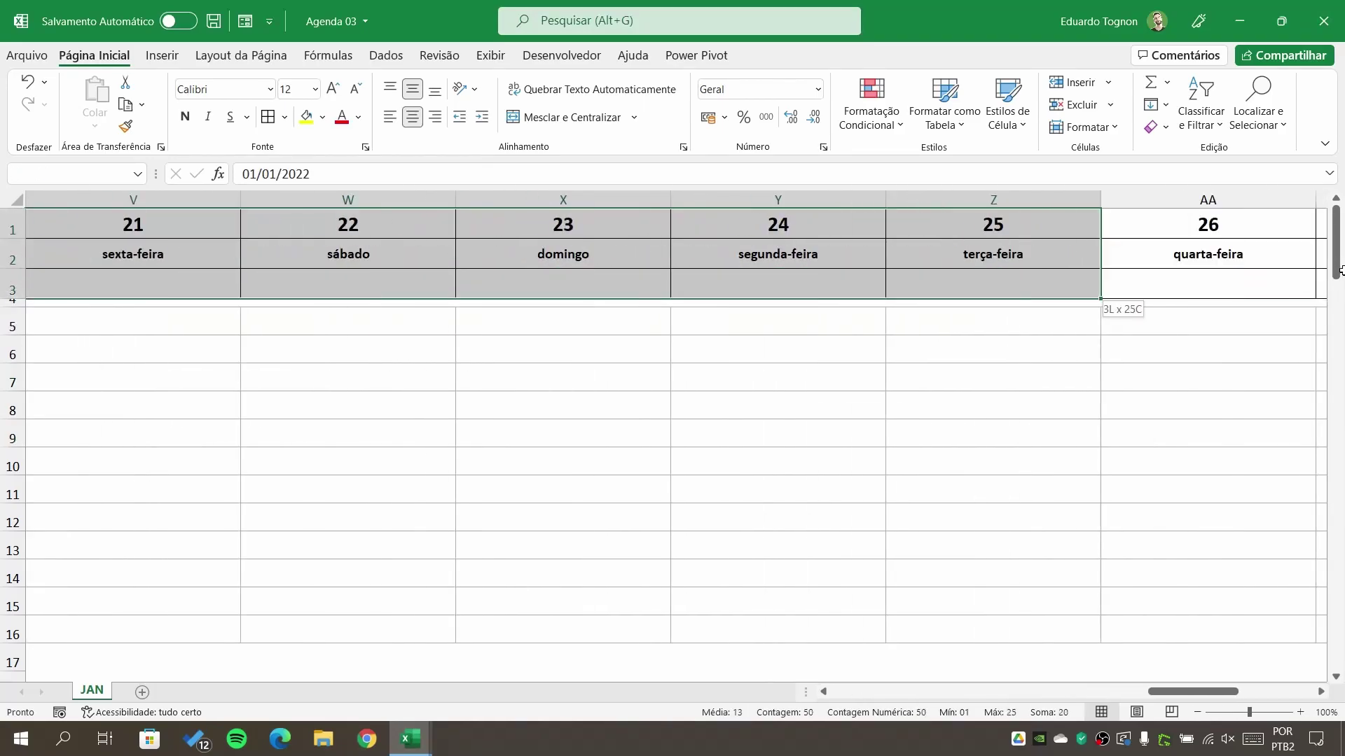
pyautogui.moveTo(1341, 265); pyautogui.dragTo(1231, 284)
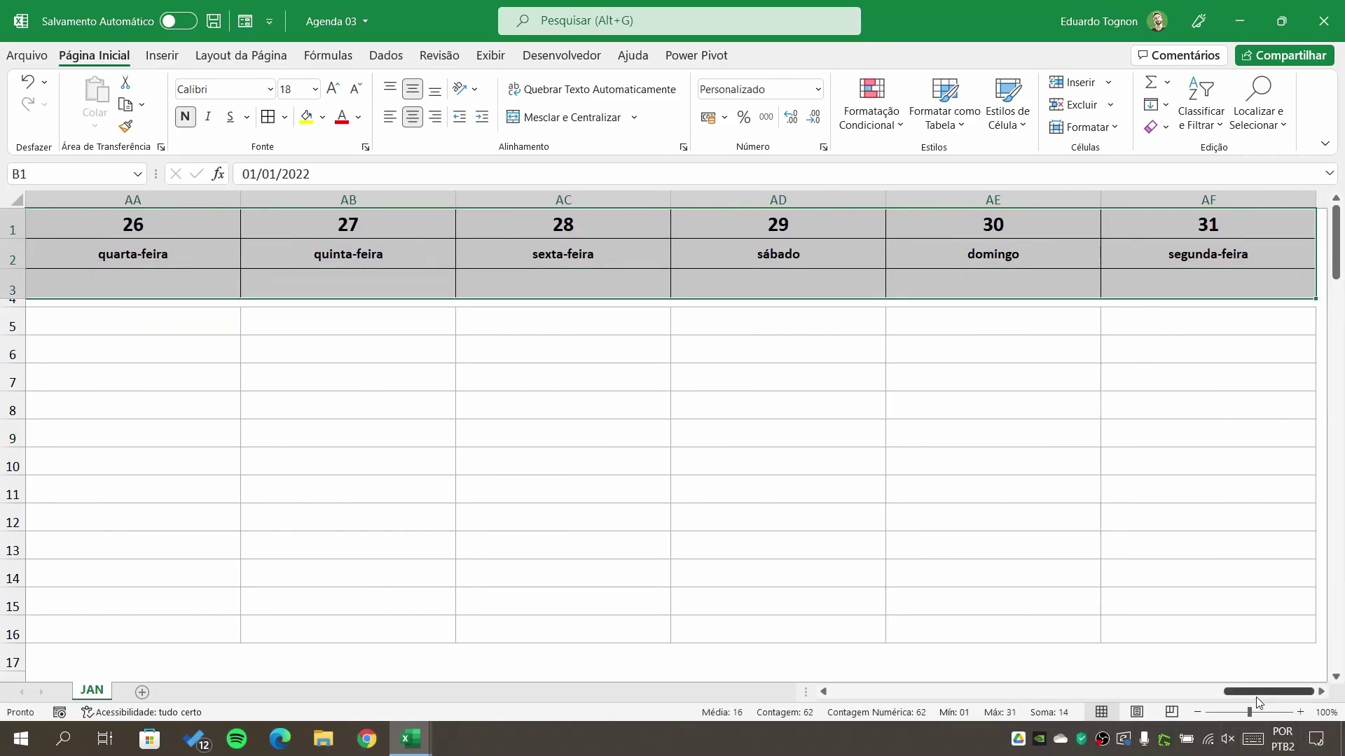
pyautogui.click(284, 117)
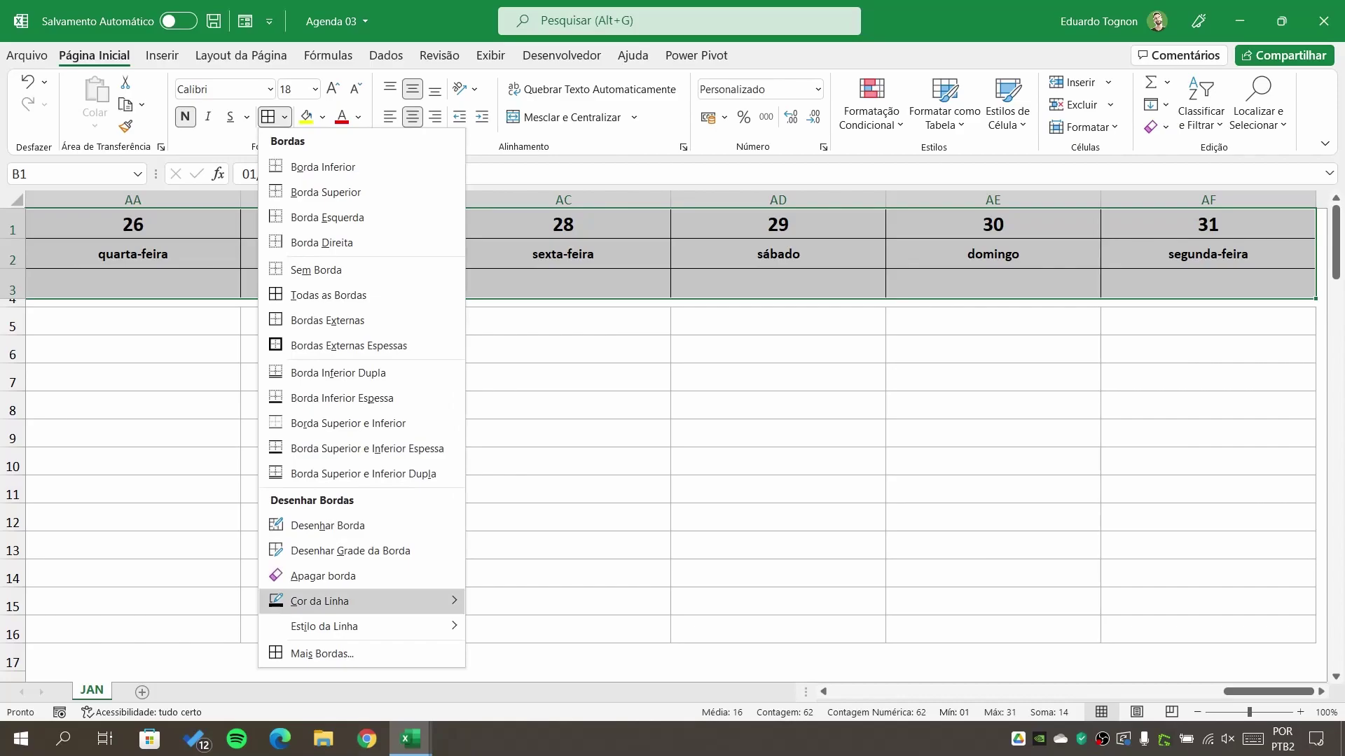
pyautogui.click(507, 289)
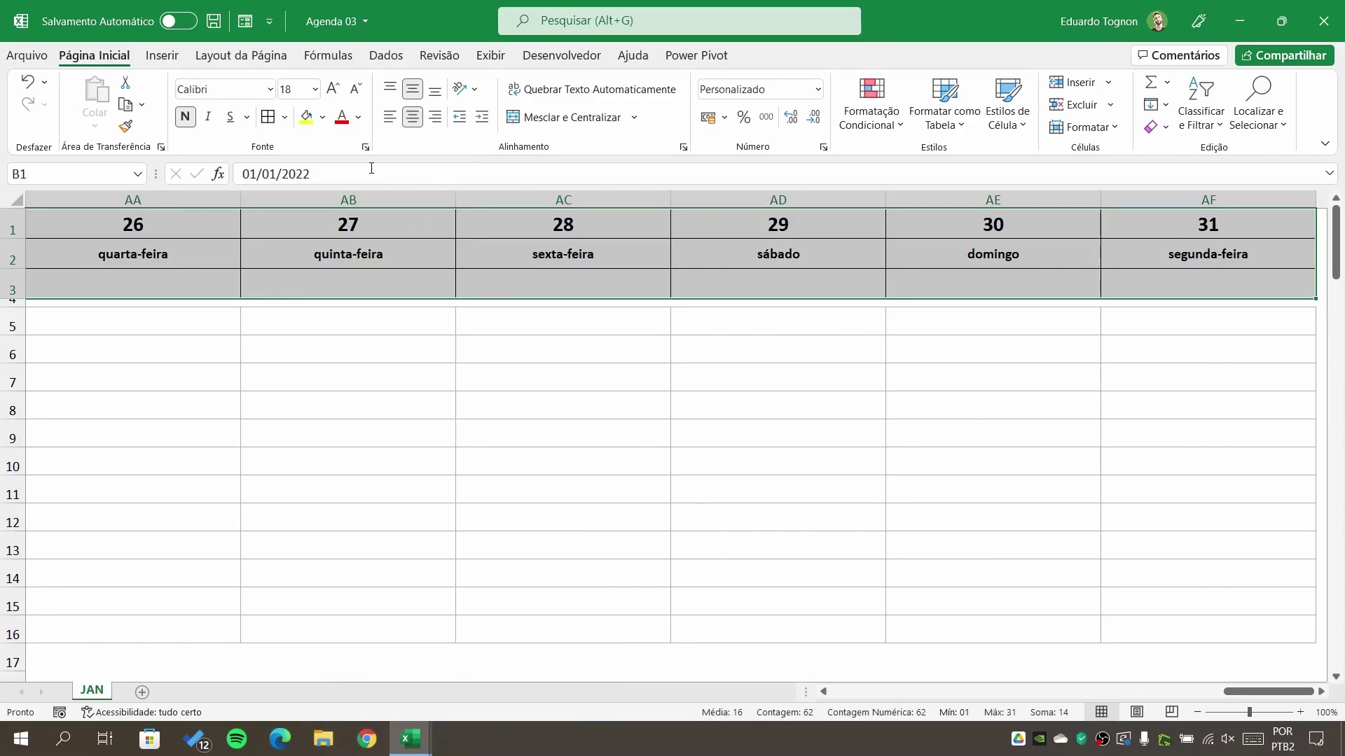
# Apply light grey Outline and Inside borders to the headers in Format Cells
pyautogui.click(364, 148)
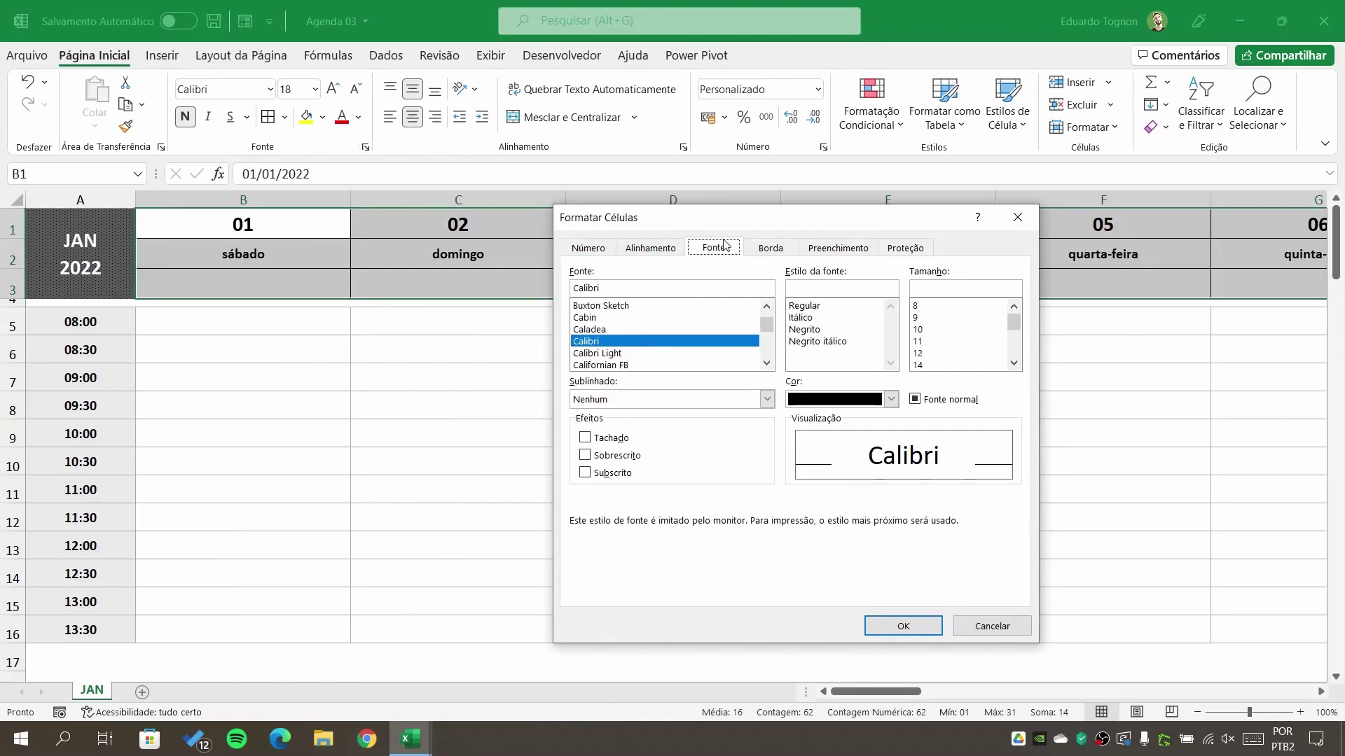
pyautogui.click(770, 250)
pyautogui.moveTo(789, 225); pyautogui.dragTo(607, 226)
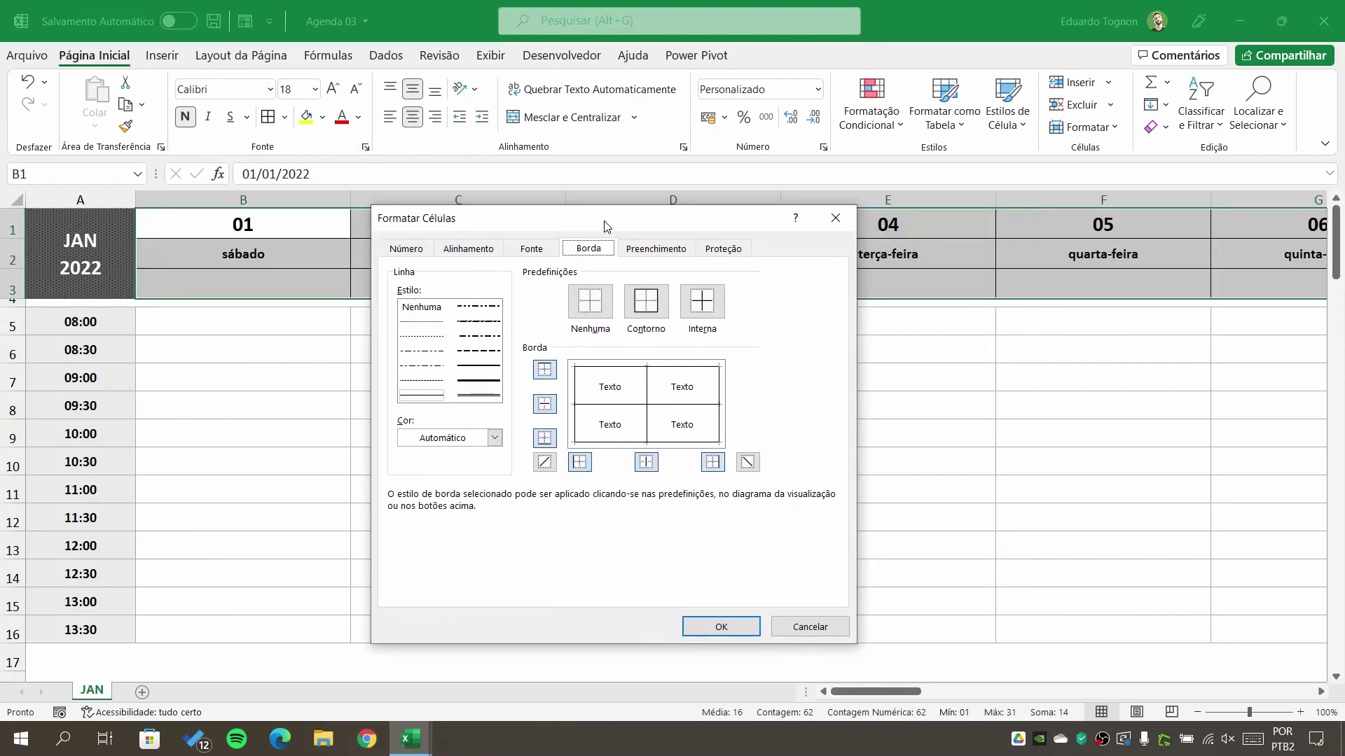
pyautogui.click(424, 438)
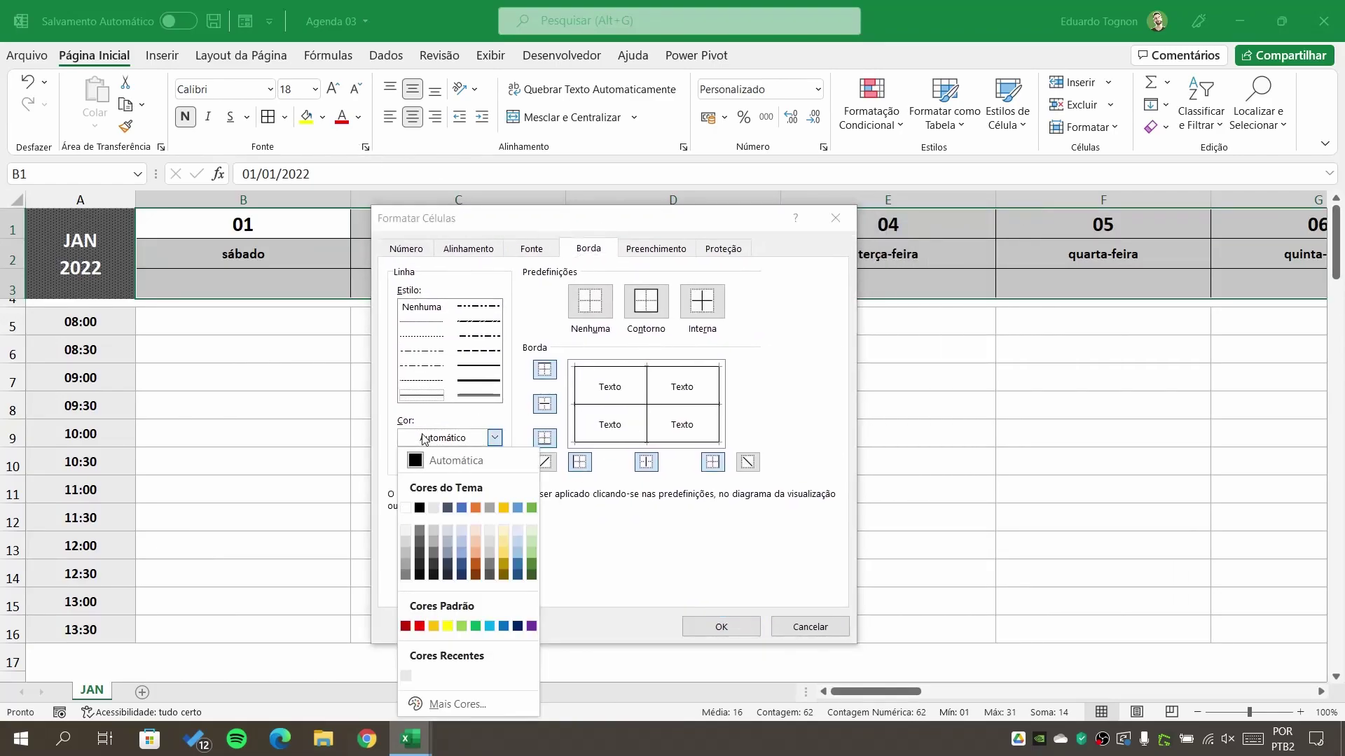
pyautogui.click(432, 544)
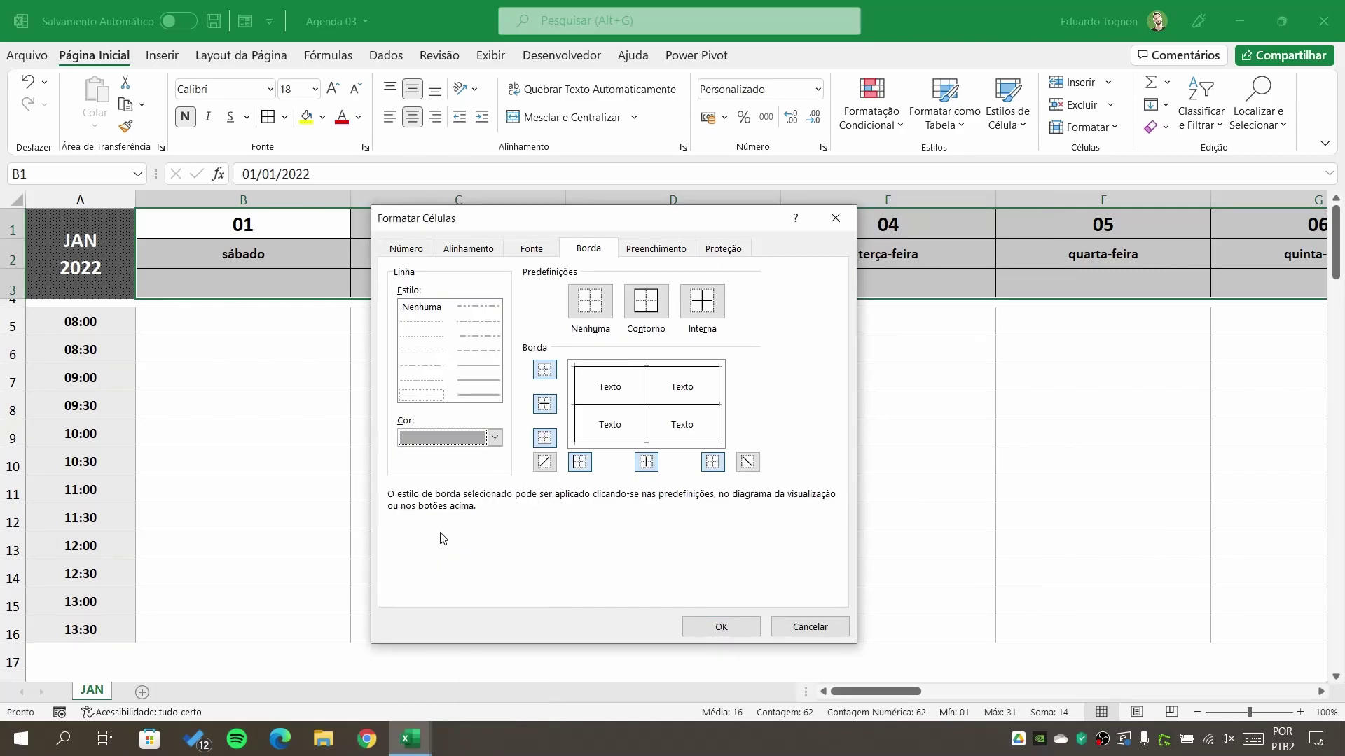
pyautogui.click(647, 308)
pyautogui.click(706, 314)
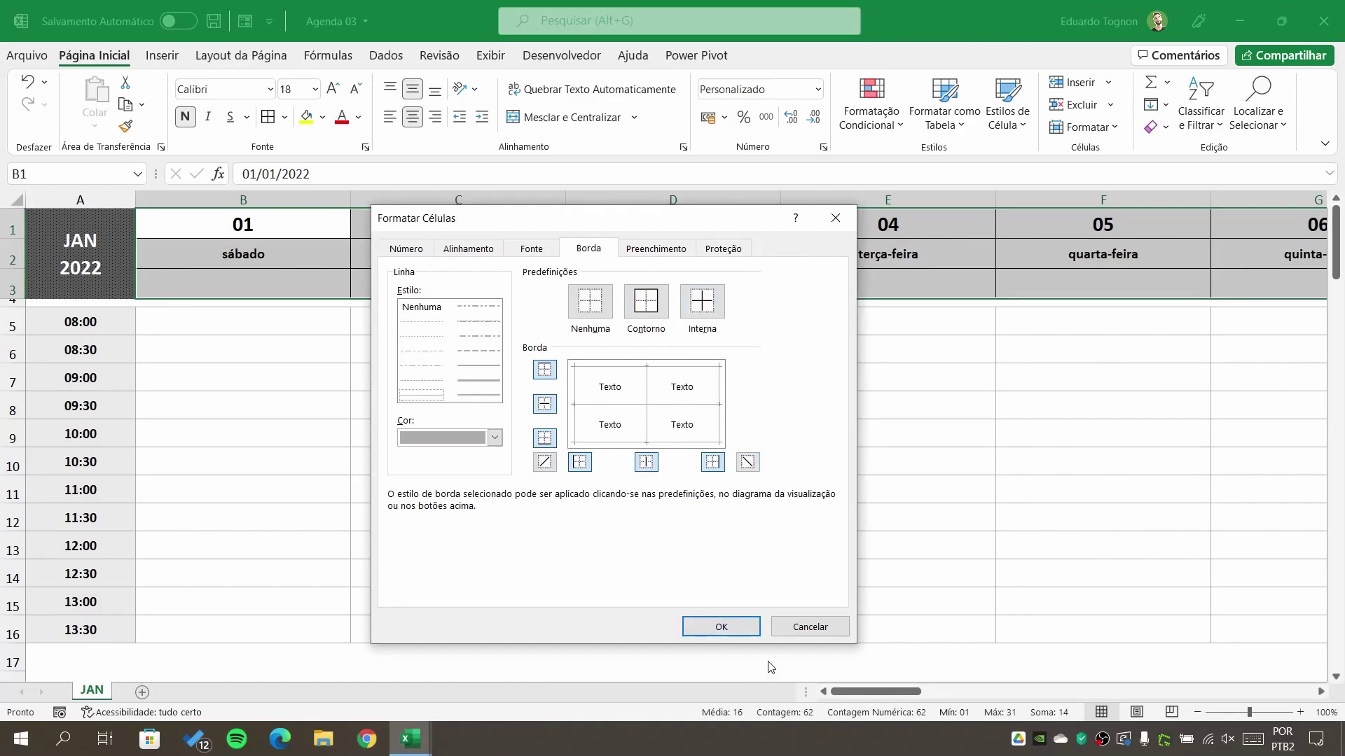
pyautogui.click(728, 626)
pyautogui.click(678, 464)
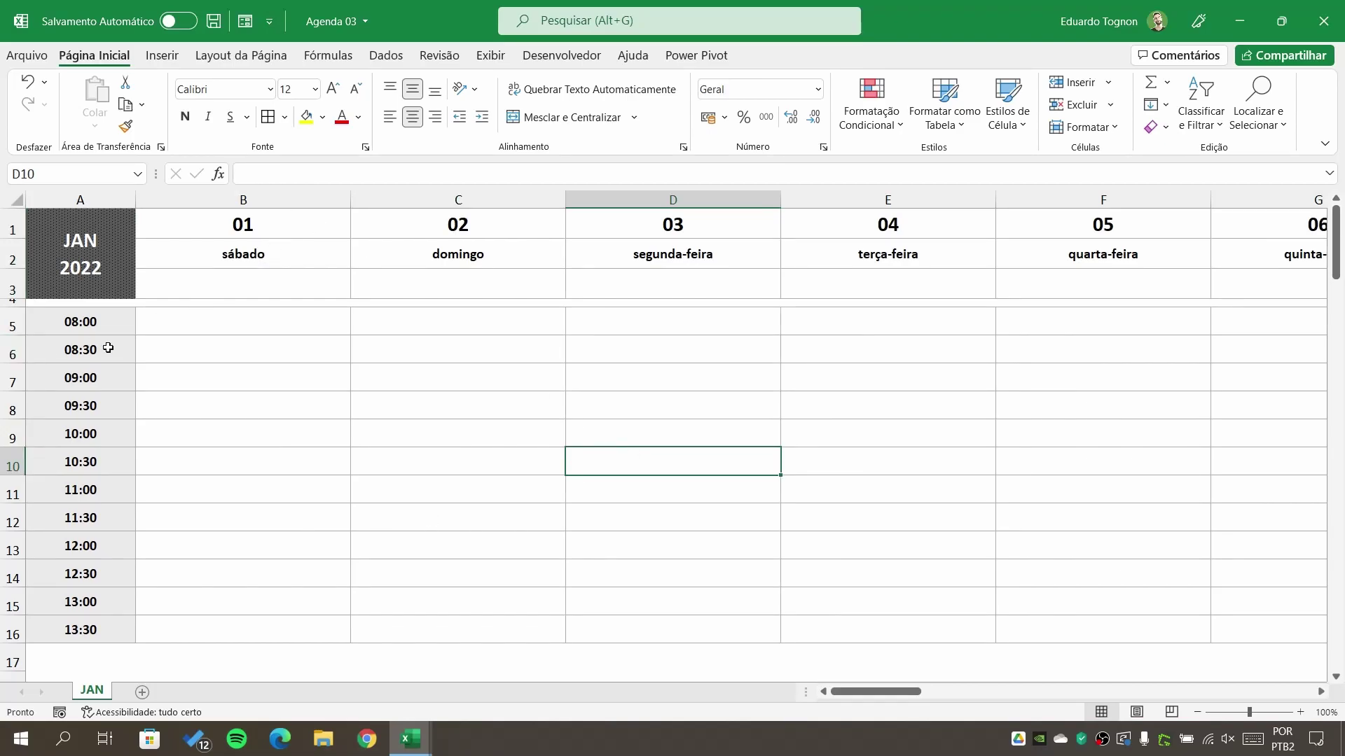
pyautogui.scroll(-3, 276, 449)
pyautogui.scroll(3, 276, 449)
pyautogui.moveTo(409, 740)
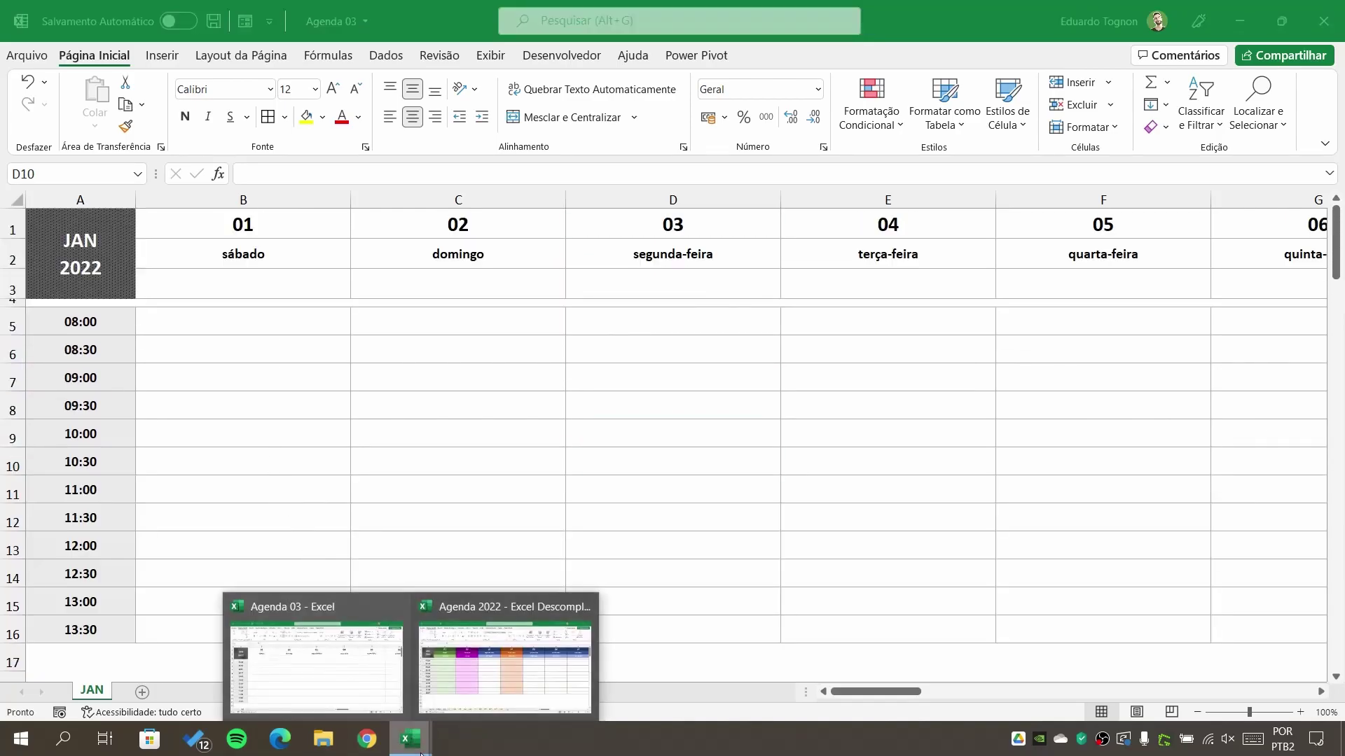
pyautogui.click(477, 674)
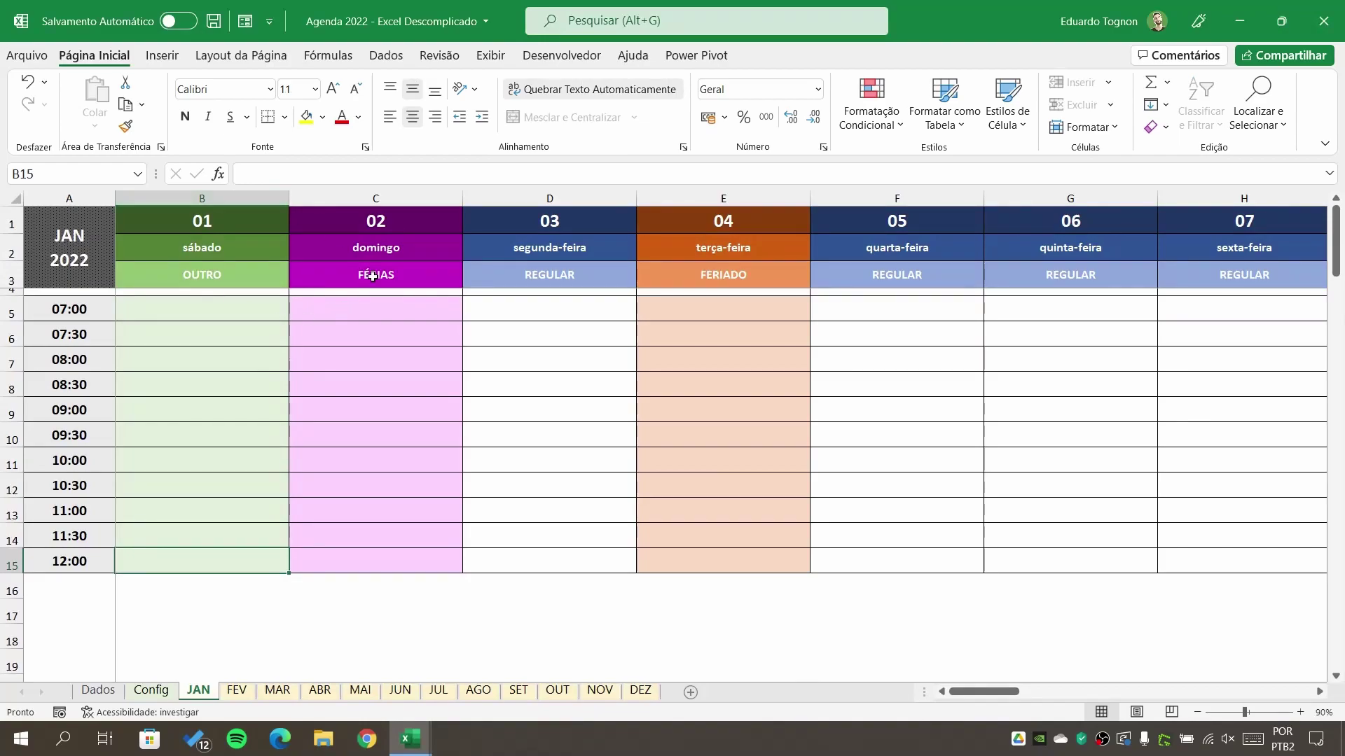
pyautogui.click(167, 696)
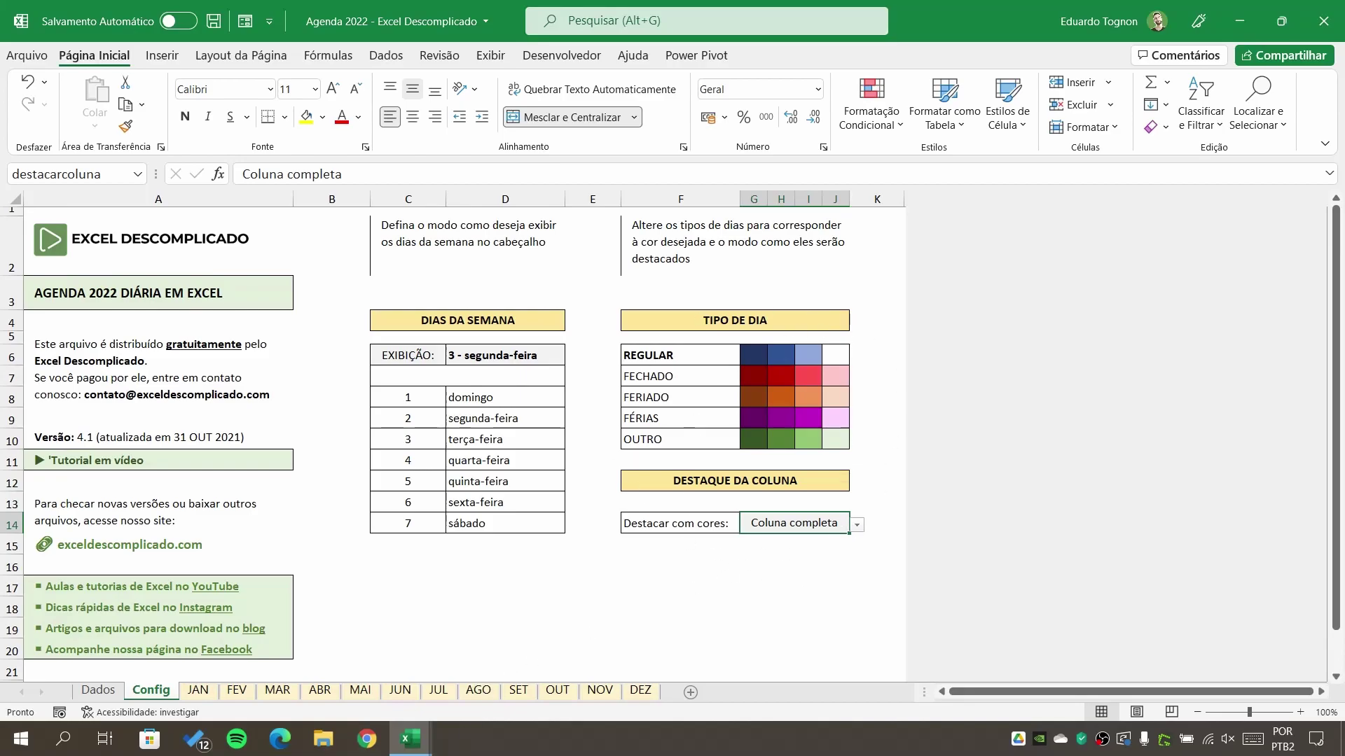
pyautogui.click(352, 685)
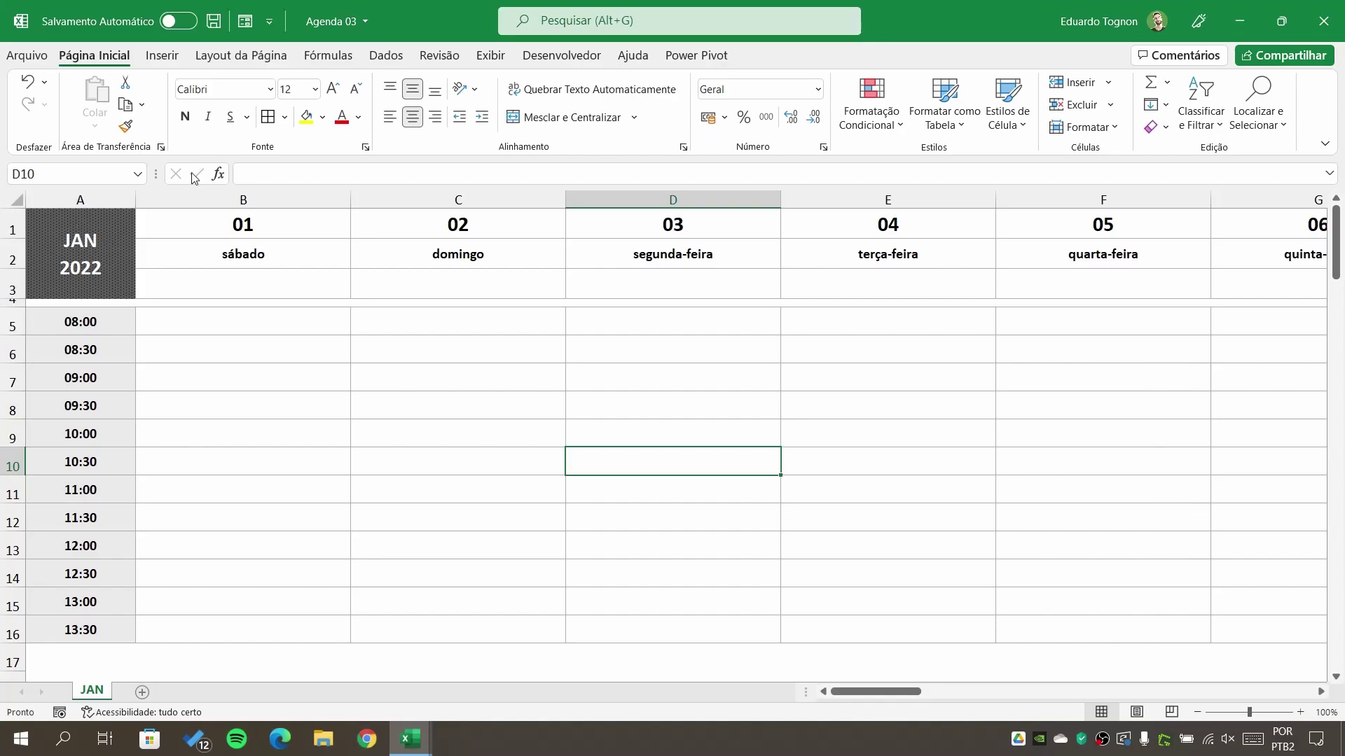
# Save the workbook as a new file named 'Agenda 04' using Save As
pyautogui.click(27, 55)
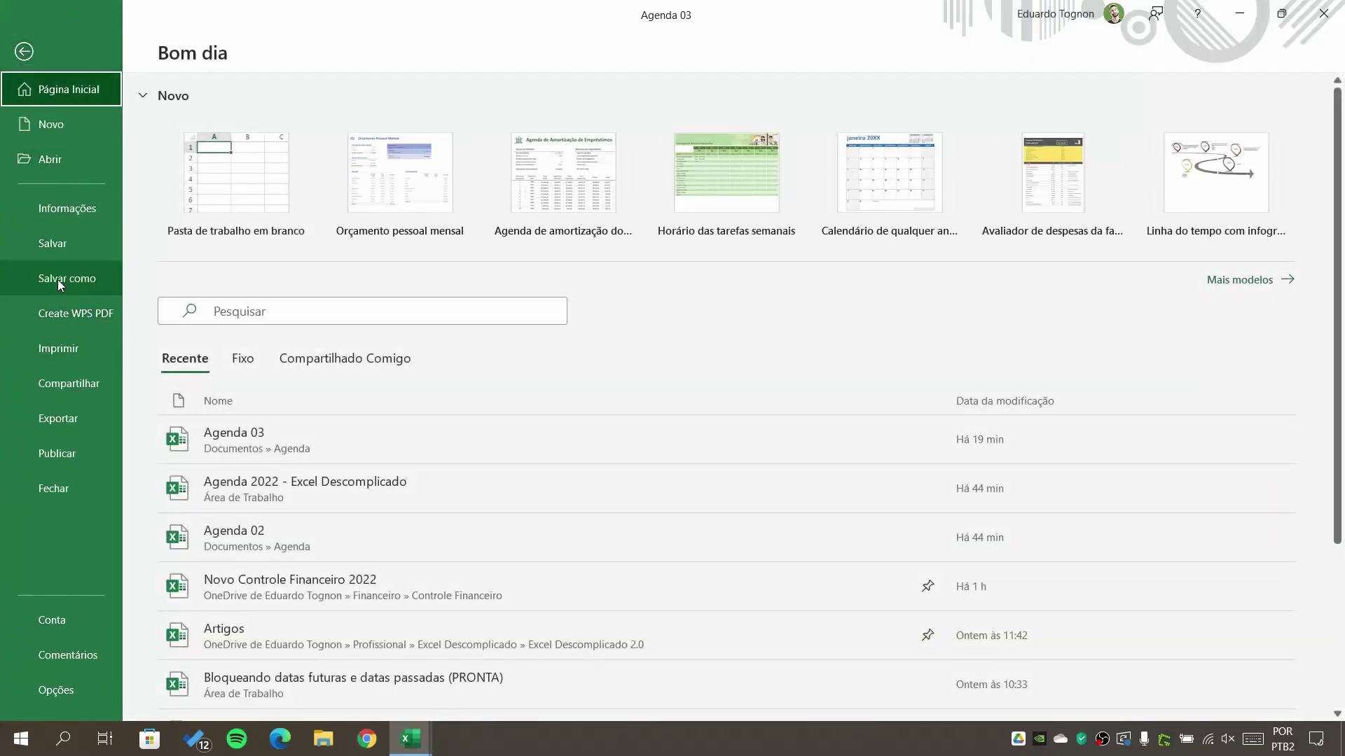
pyautogui.click(57, 277)
pyautogui.click(304, 338)
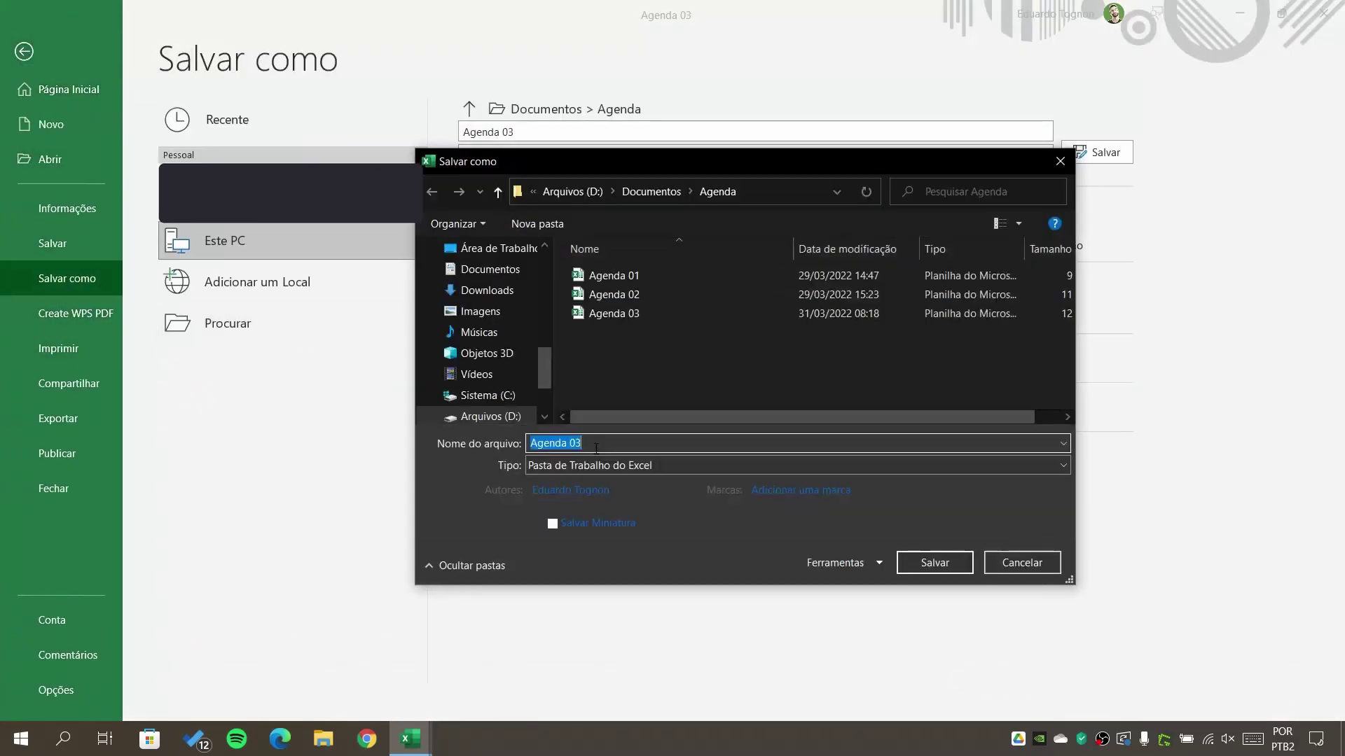
pyautogui.press('BackSpace')
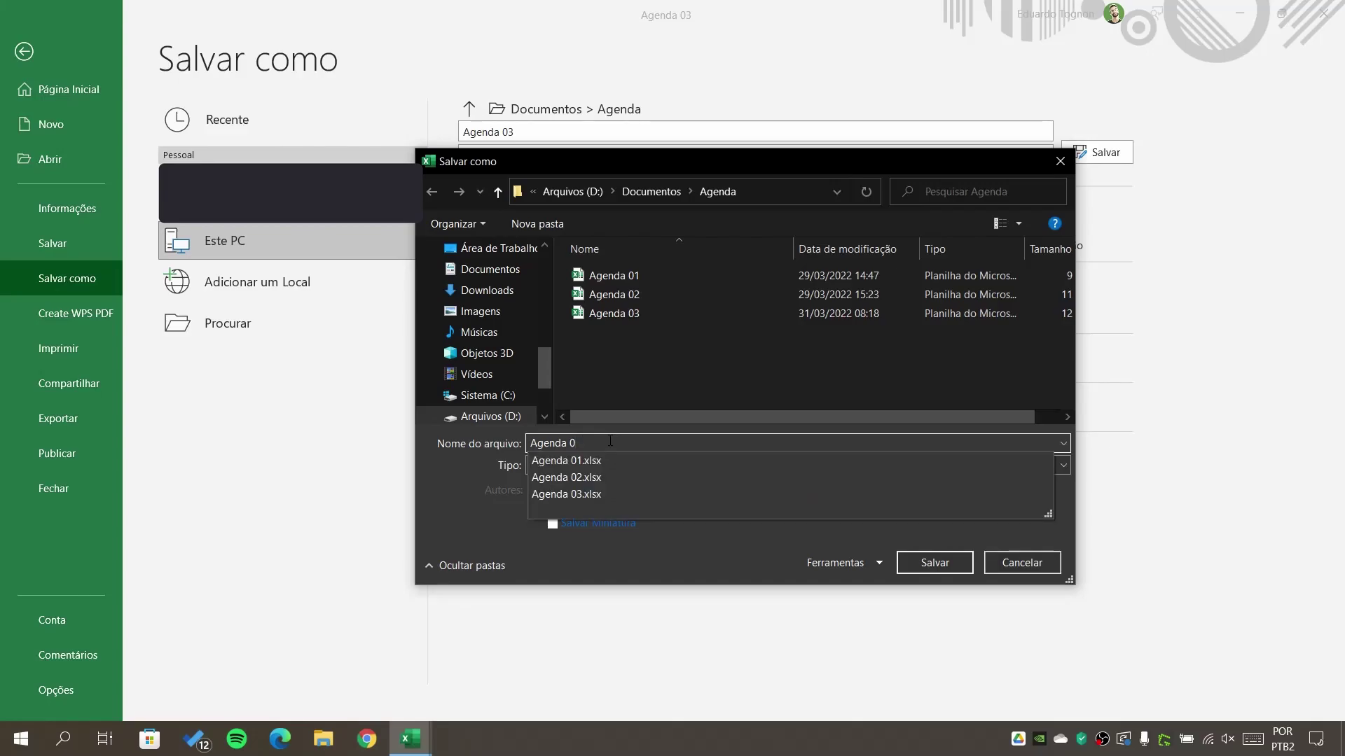
pyautogui.write('4')
pyautogui.press('Return')
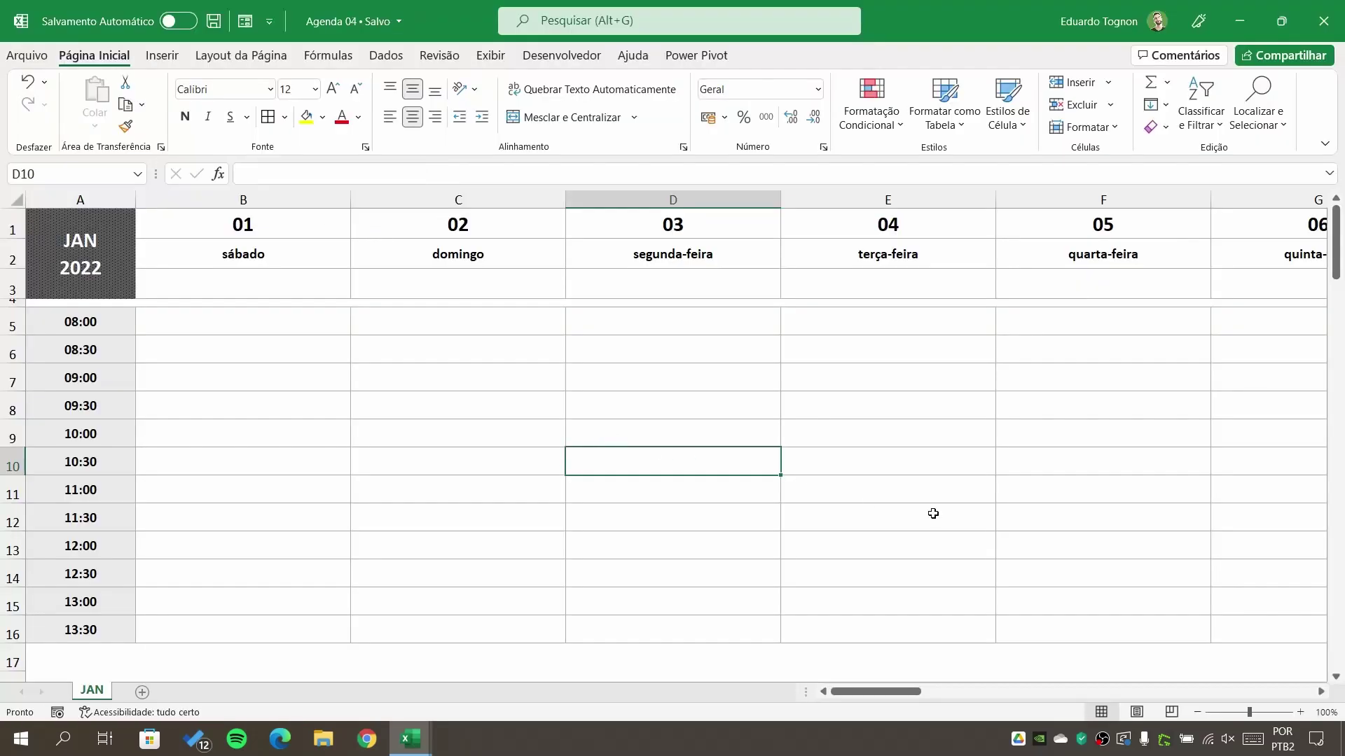